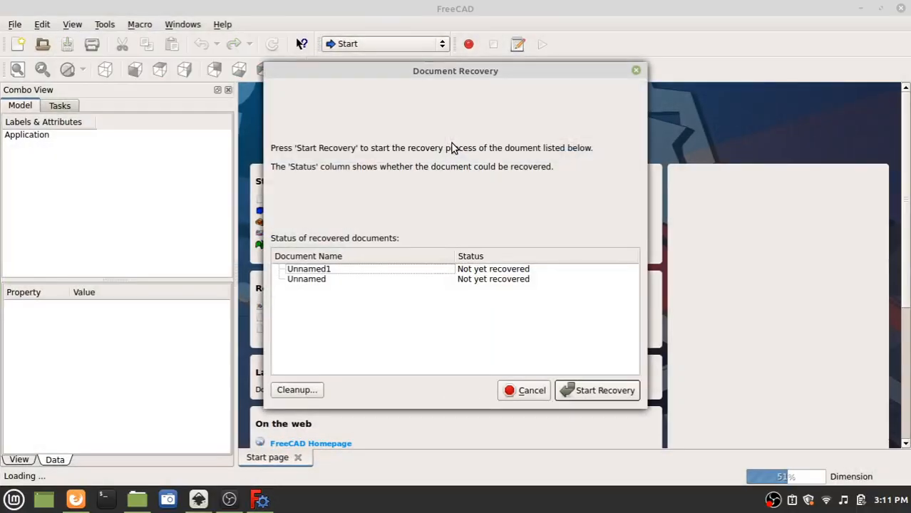
Skip the document recovery and create a new empty document in the Part Design workbench
{"action": "left_click", "coordinate": [524, 393]}
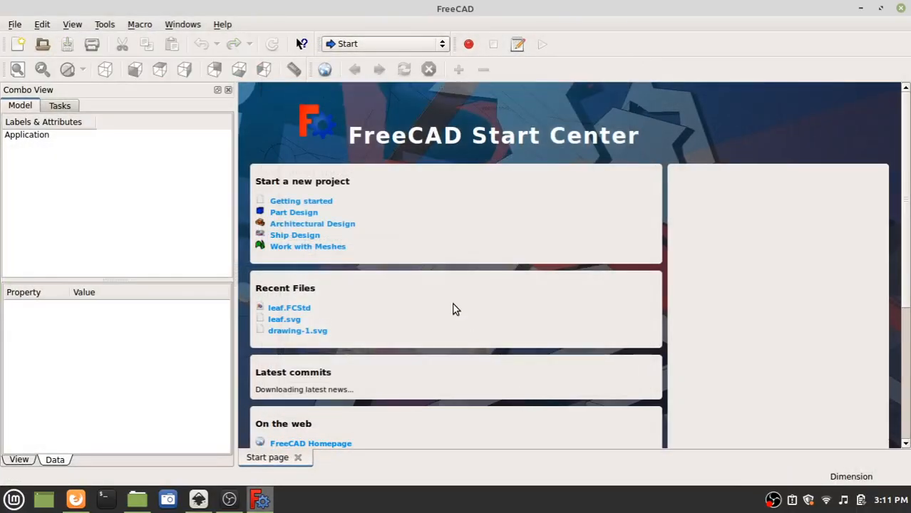
{"action": "left_click", "coordinate": [16, 46]}
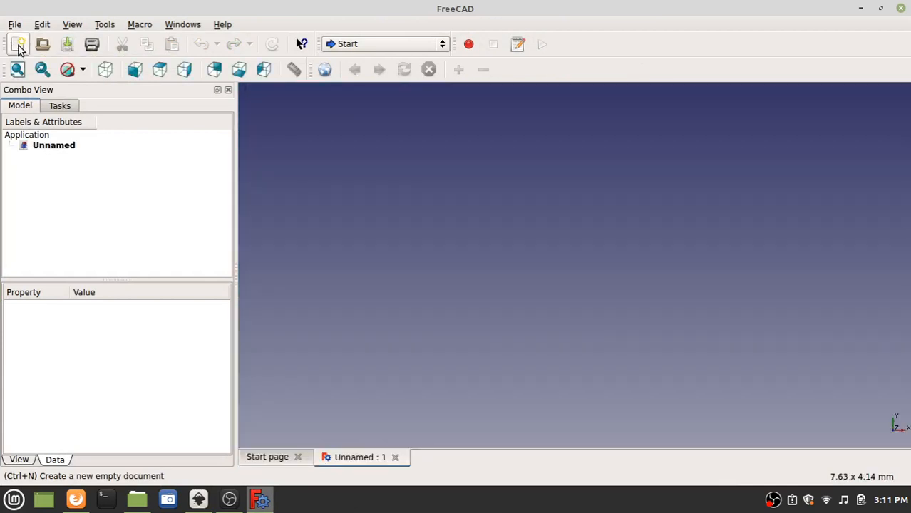
{"action": "left_click", "coordinate": [364, 45]}
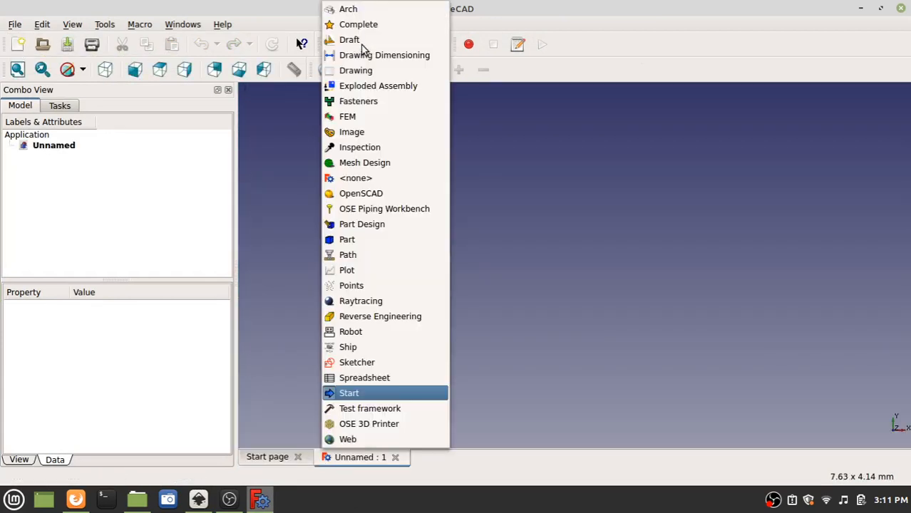
{"action": "left_click", "coordinate": [356, 224]}
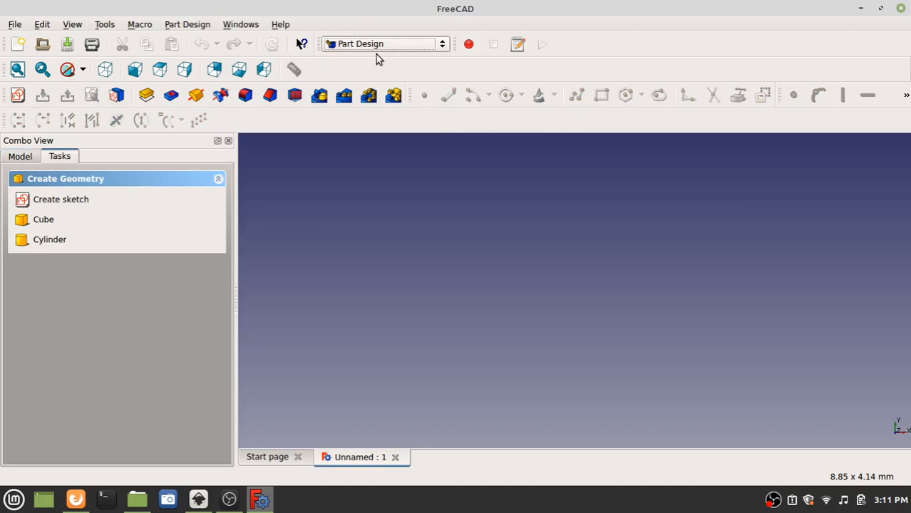
Create a new sketch on the XY-Plane with 0 mm offset
{"action": "left_click", "coordinate": [19, 97]}
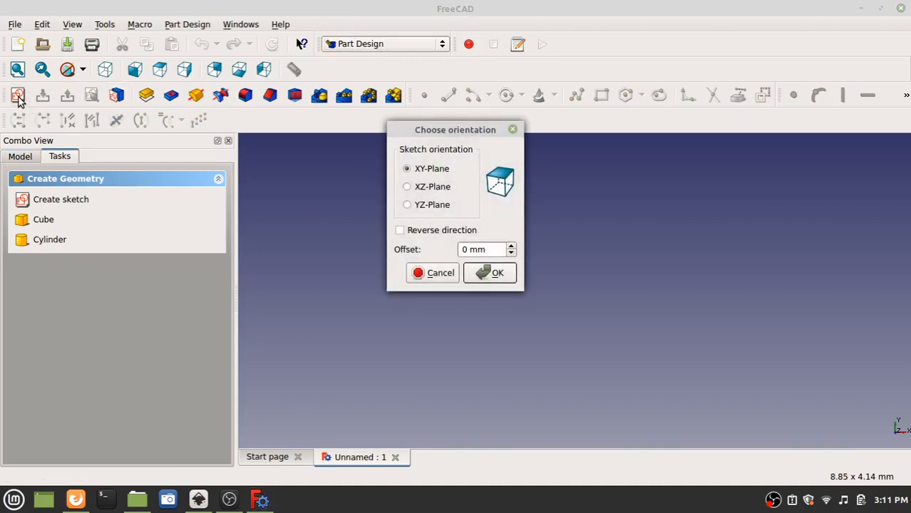
{"action": "left_click", "coordinate": [492, 275]}
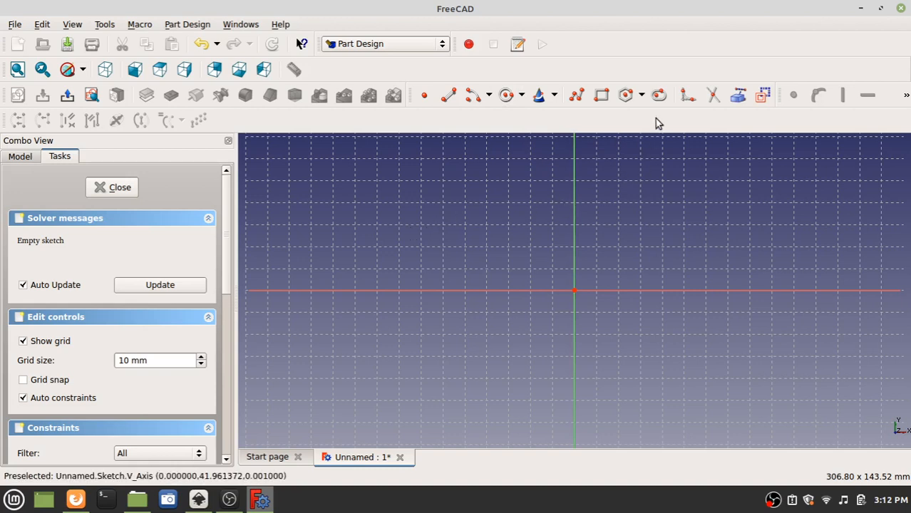
Sketch a horizontal line above the horizontal axis, crossing the vertical axis, with the polyline tool
{"action": "left_click", "coordinate": [574, 95]}
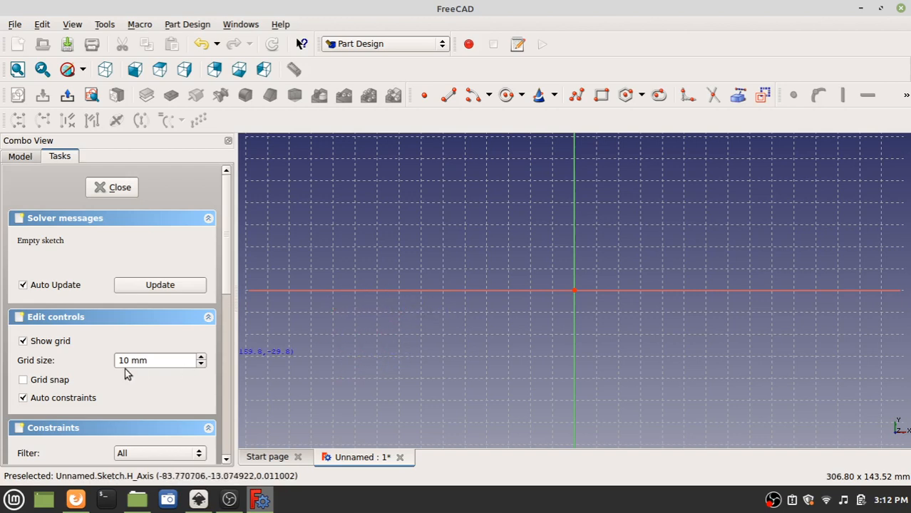
{"action": "left_click", "coordinate": [467, 205]}
{"action": "left_click", "coordinate": [707, 205]}
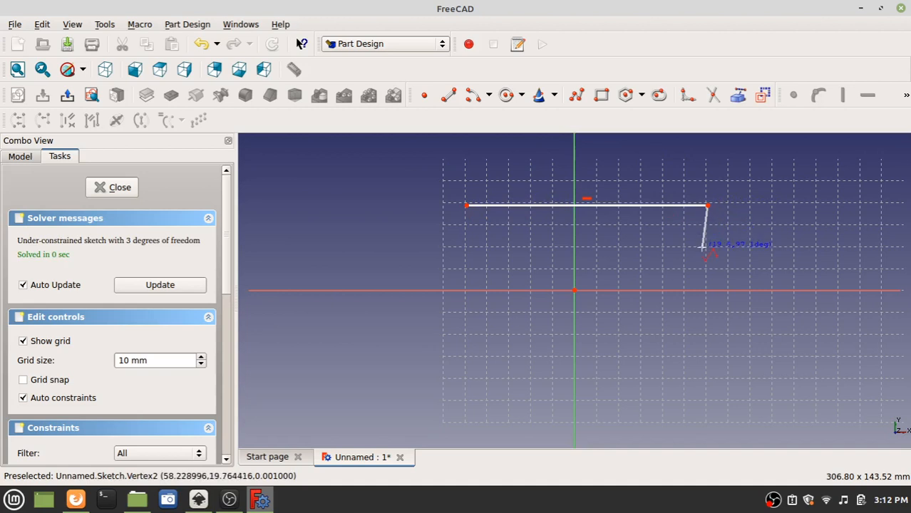
{"action": "key", "text": "Escape"}
{"action": "key", "text": "Escape"}
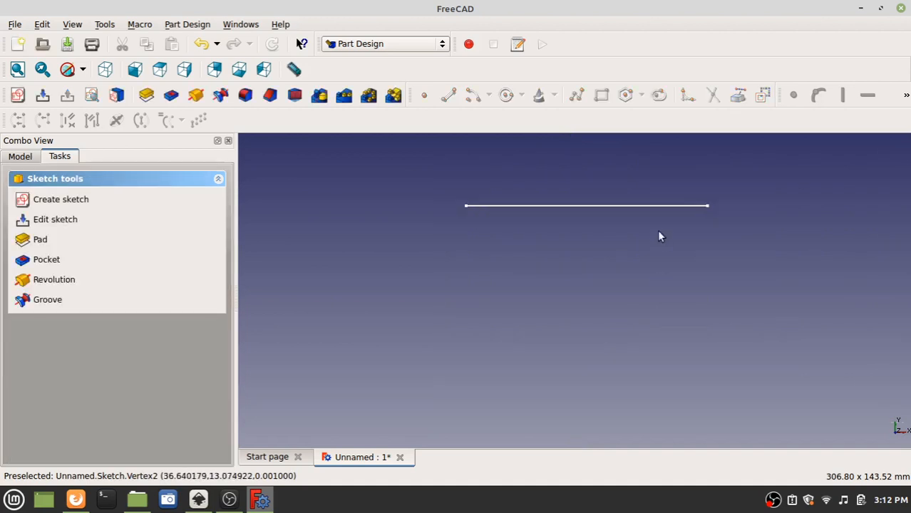
Reopen the sketch for editing and delete the horizontal line
{"action": "left_click", "coordinate": [24, 156]}
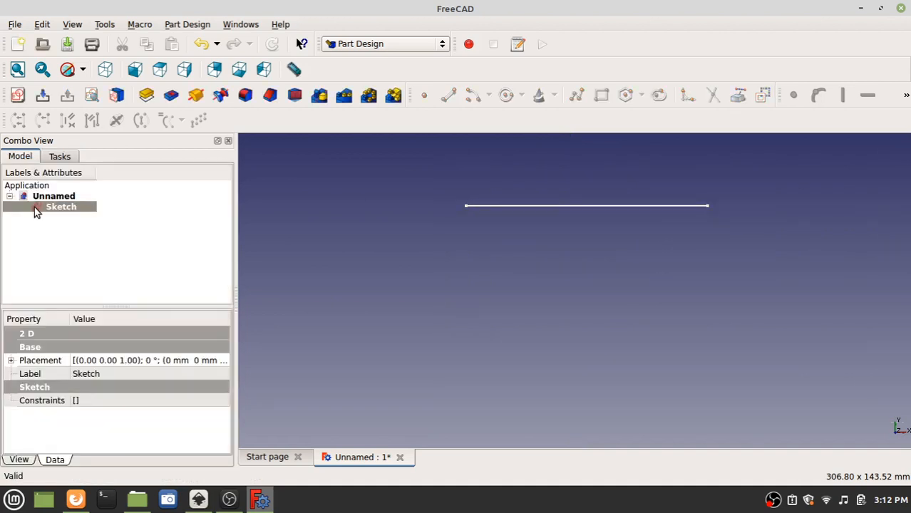
{"action": "double_click", "coordinate": [36, 207]}
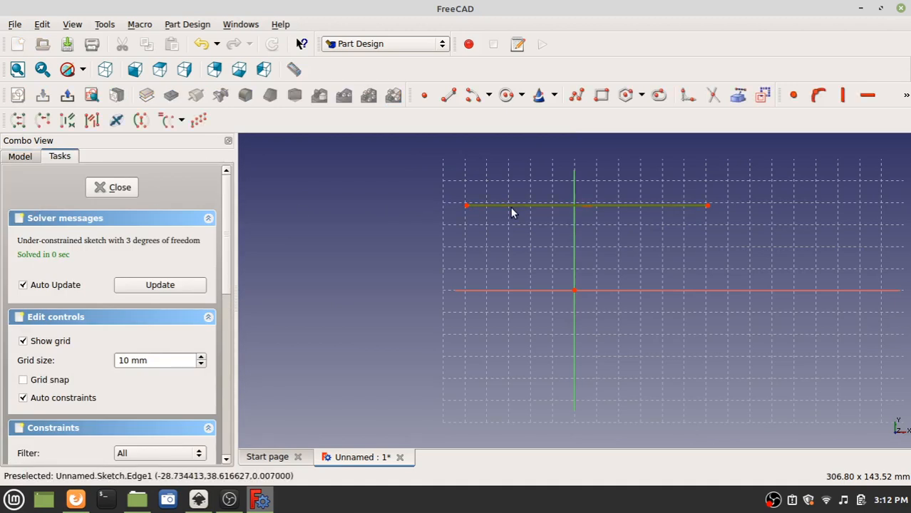
{"action": "key", "text": "Delete"}
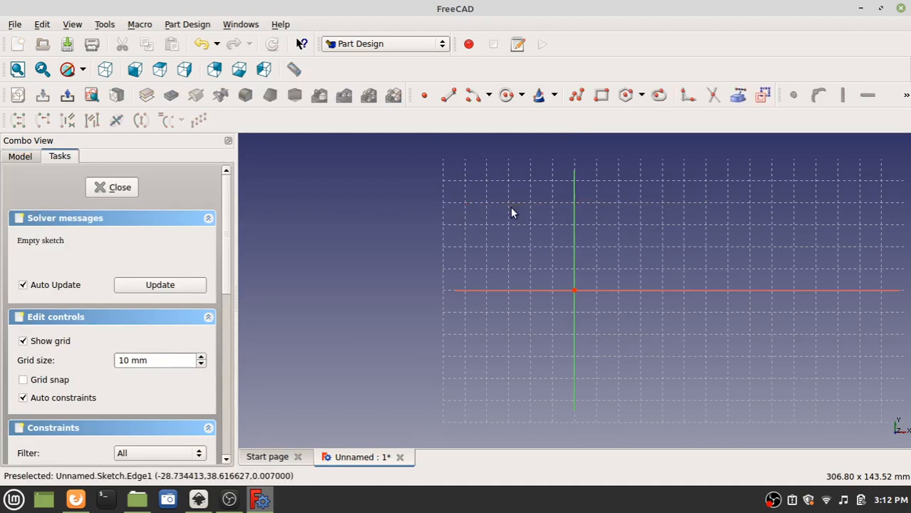
Sketch a vertical line with the polyline tool on the negative X side, crossing the height of the horizontal axis
{"action": "left_click", "coordinate": [576, 96]}
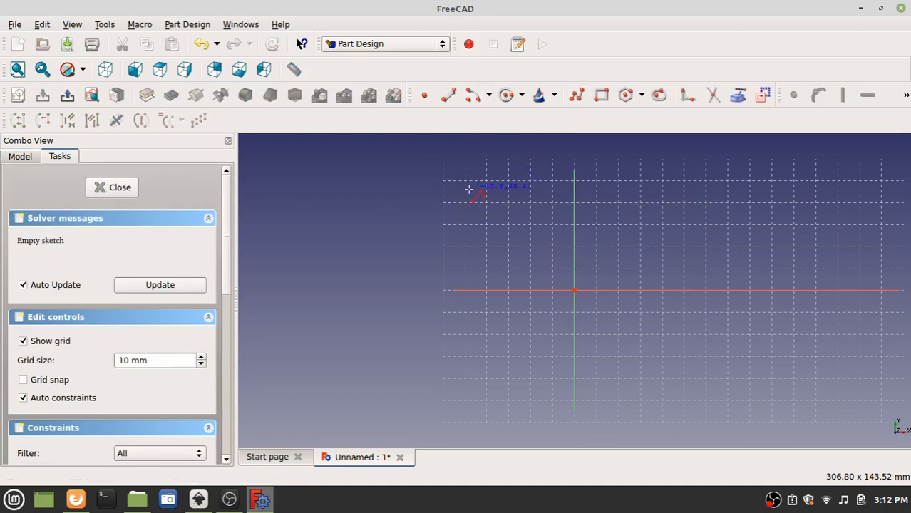
{"action": "left_click", "coordinate": [418, 190]}
{"action": "left_click", "coordinate": [418, 404]}
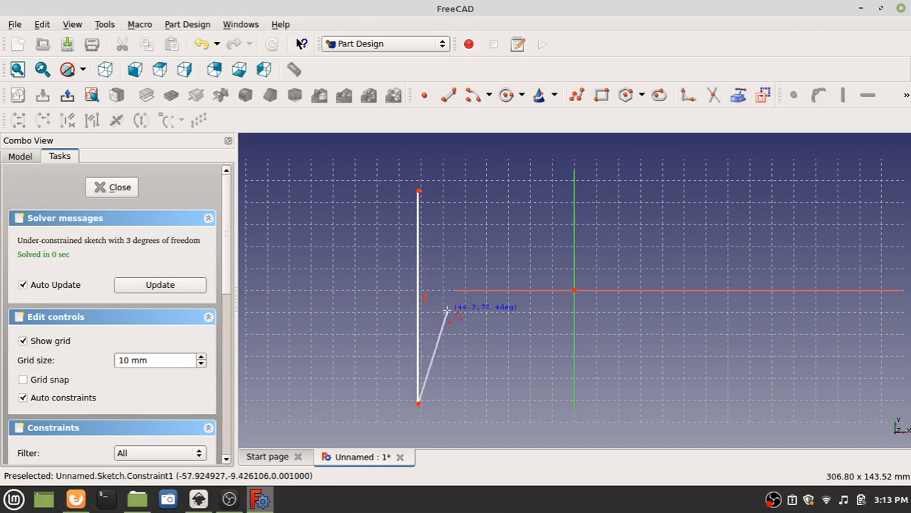
{"action": "key", "text": "Escape"}
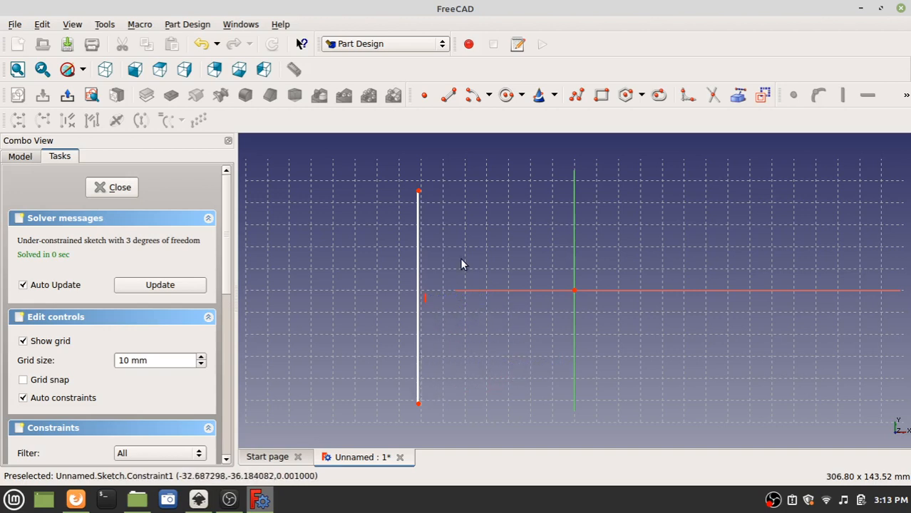
Delete the vertical line and turn off auto constraints for the sketch
{"action": "left_click", "coordinate": [419, 279]}
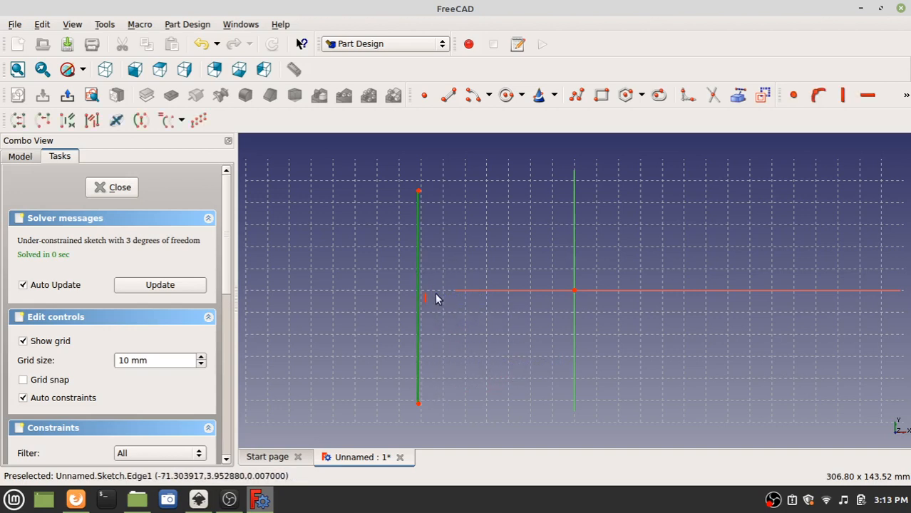
{"action": "key", "text": "Delete"}
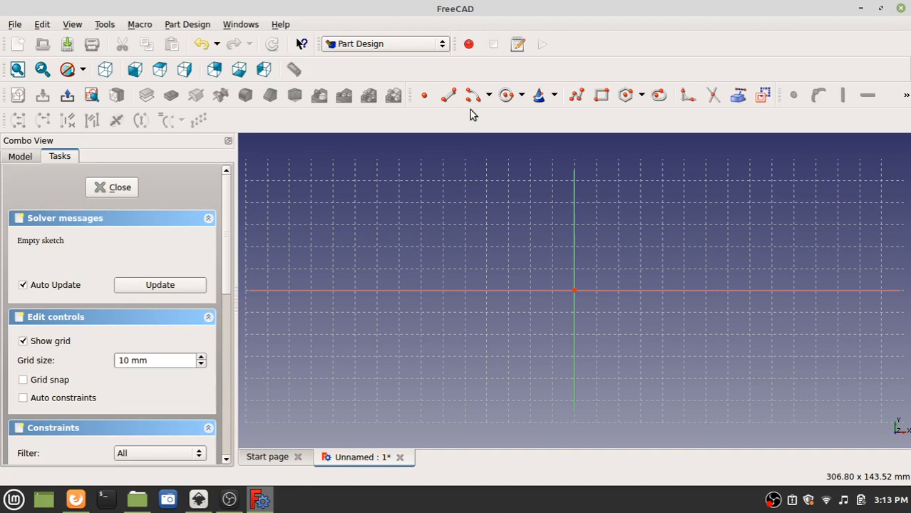
Sketch a tall, roughly rectangular polyline outline with a V-shaped notch in the side facing the vertical axis
{"action": "left_click", "coordinate": [577, 97]}
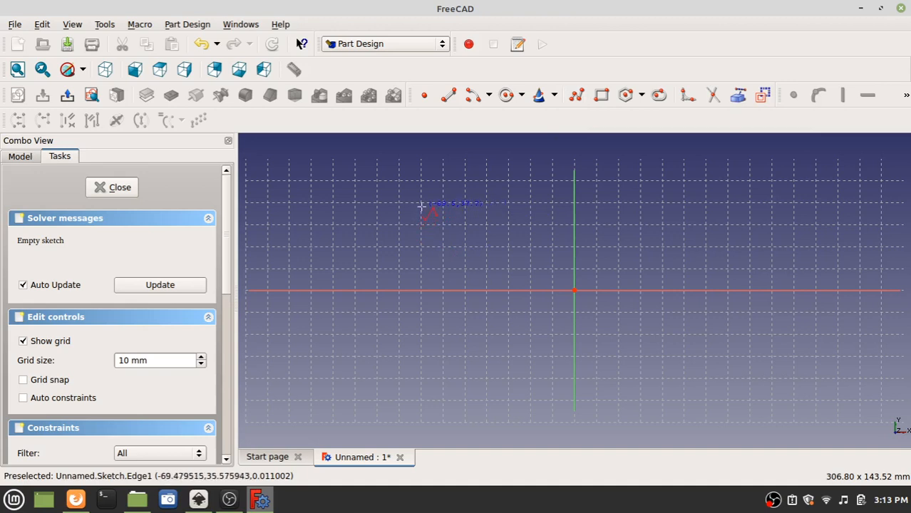
{"action": "left_click", "coordinate": [415, 204]}
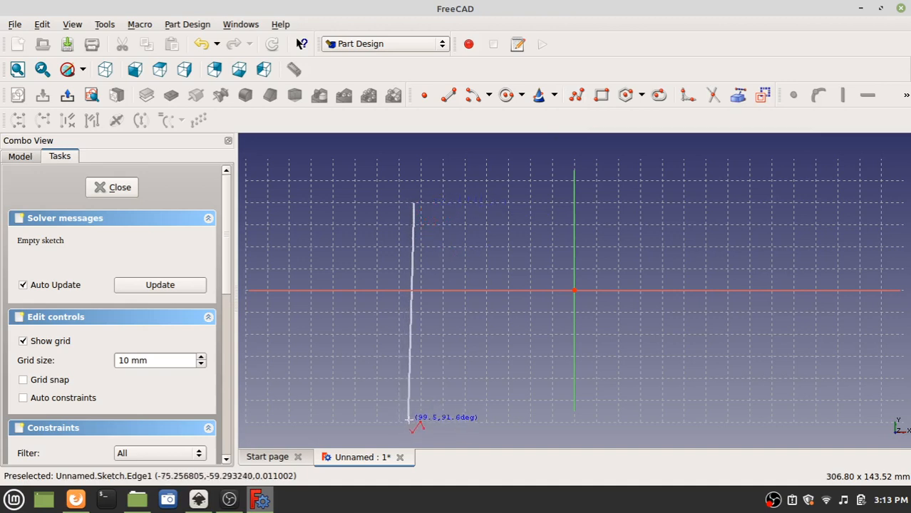
{"action": "left_click", "coordinate": [414, 419]}
{"action": "left_click", "coordinate": [538, 418]}
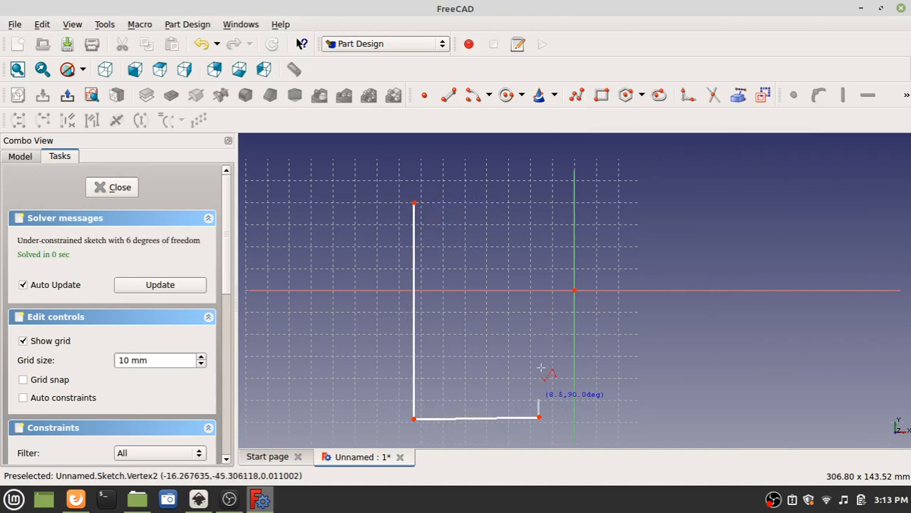
{"action": "left_click", "coordinate": [538, 339]}
{"action": "left_click", "coordinate": [511, 317]}
{"action": "left_click", "coordinate": [538, 305]}
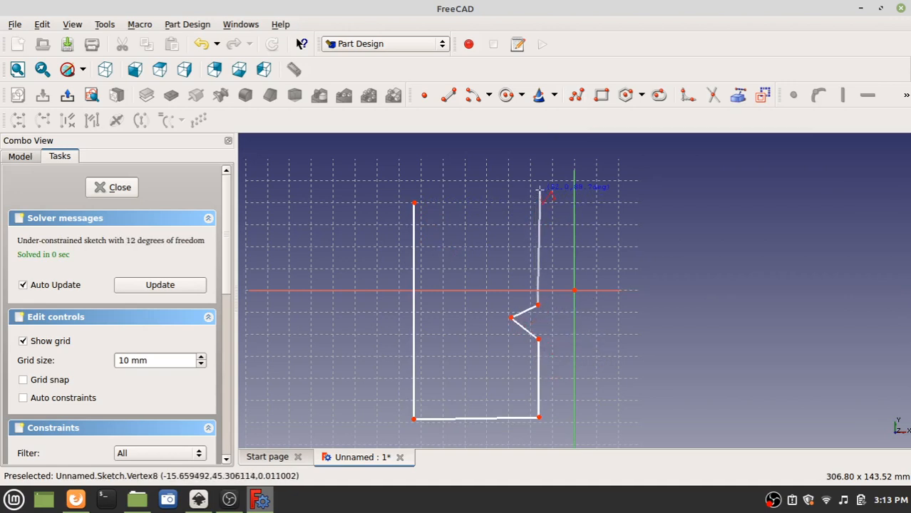
{"action": "left_click", "coordinate": [540, 191]}
{"action": "left_click", "coordinate": [417, 191]}
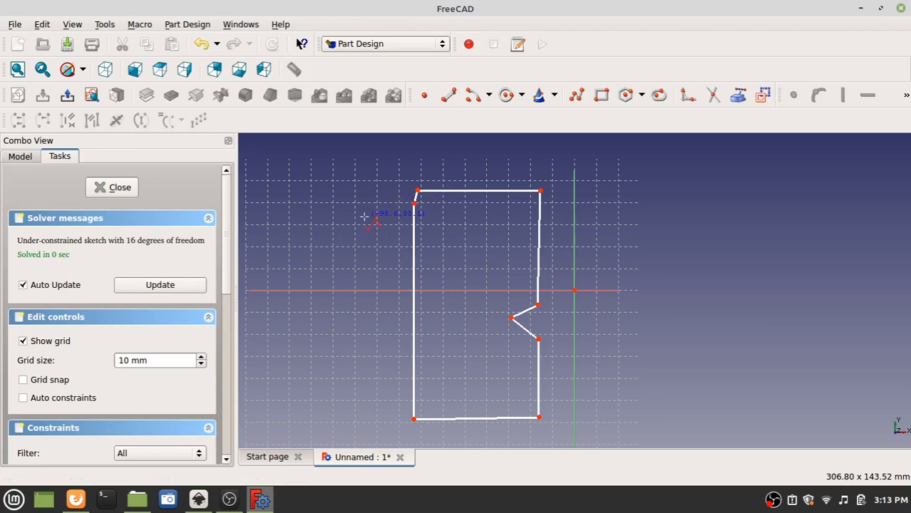
Delete the short slanted corner segment and move the upper edge's open end closer to the long side's endpoint
{"action": "scroll", "coordinate": [398, 201], "scroll_direction": "up", "scroll_amount": 5}
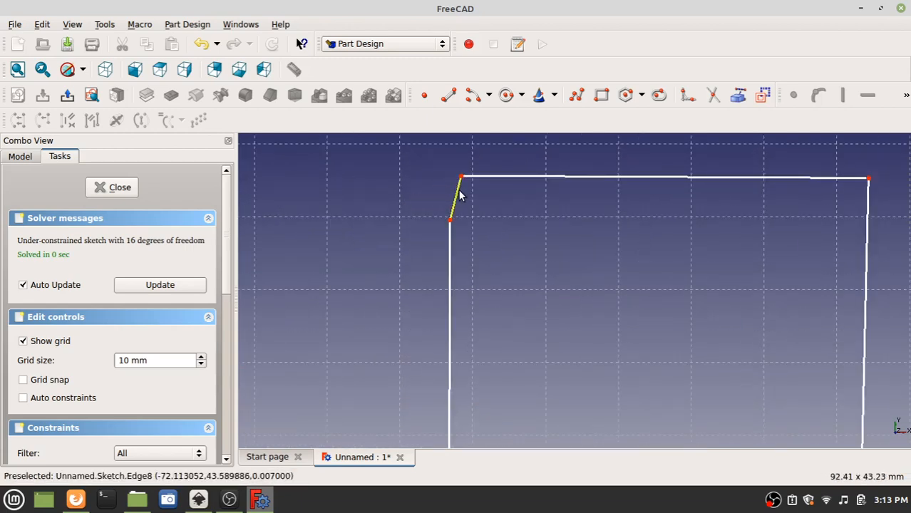
{"action": "key", "text": "Delete"}
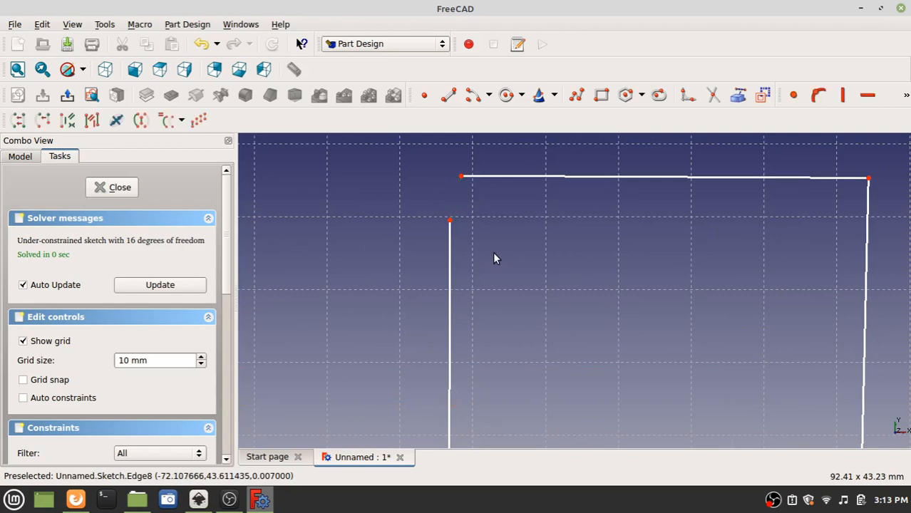
{"action": "left_click_drag", "start_coordinate": [458, 178], "coordinate": [461, 195]}
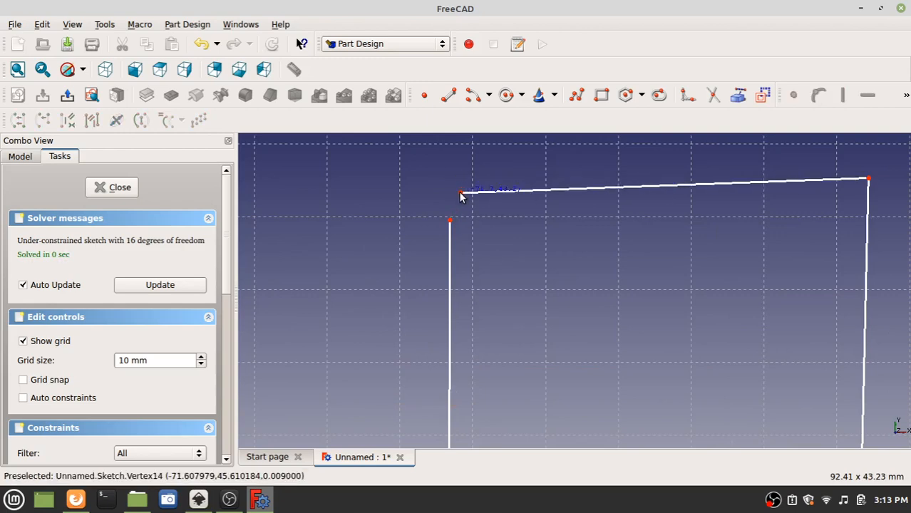
Delete the whole notched outline from the sketch
{"action": "scroll", "coordinate": [459, 194], "scroll_direction": "down", "scroll_amount": 5}
{"action": "mouse_move", "coordinate": [440, 164]}
{"action": "left_mouse_down"}
{"action": "mouse_move", "coordinate": [606, 423]}
{"action": "mouse_move", "coordinate": [605, 437]}
{"action": "left_mouse_up"}
{"action": "key", "text": "Delete"}
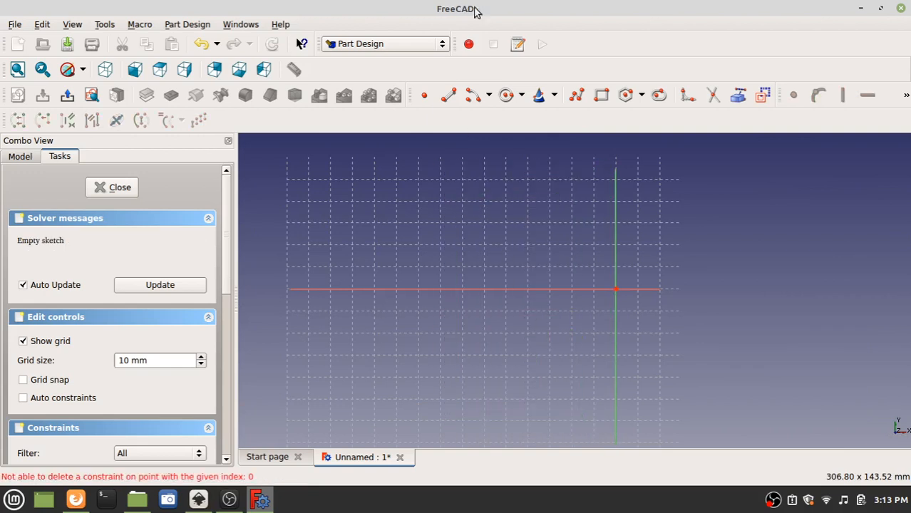
Sketch an irregular polyline outline with an inward notch above a slanted side, ending just beside its starting point
{"action": "left_click", "coordinate": [576, 96]}
{"action": "left_click", "coordinate": [438, 215]}
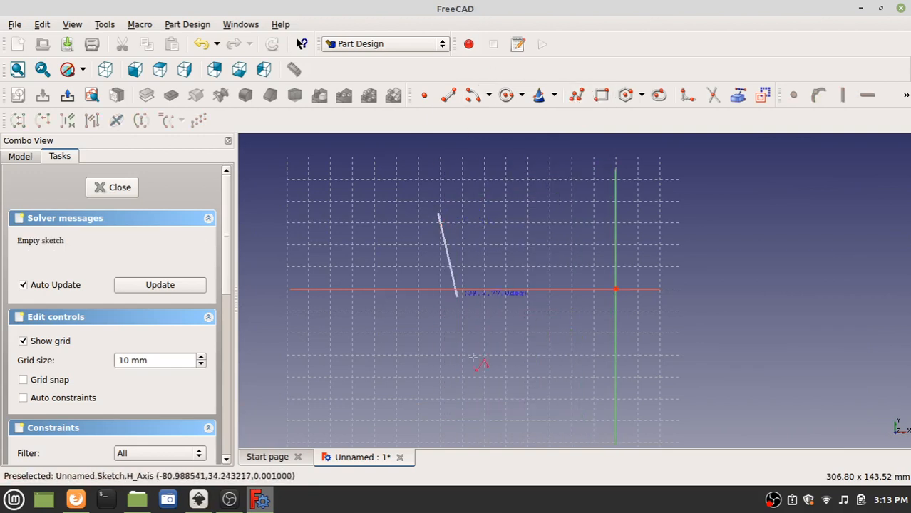
{"action": "left_click", "coordinate": [436, 423]}
{"action": "left_click", "coordinate": [618, 410]}
{"action": "left_click", "coordinate": [583, 325]}
{"action": "left_click", "coordinate": [542, 311]}
{"action": "left_click", "coordinate": [565, 301]}
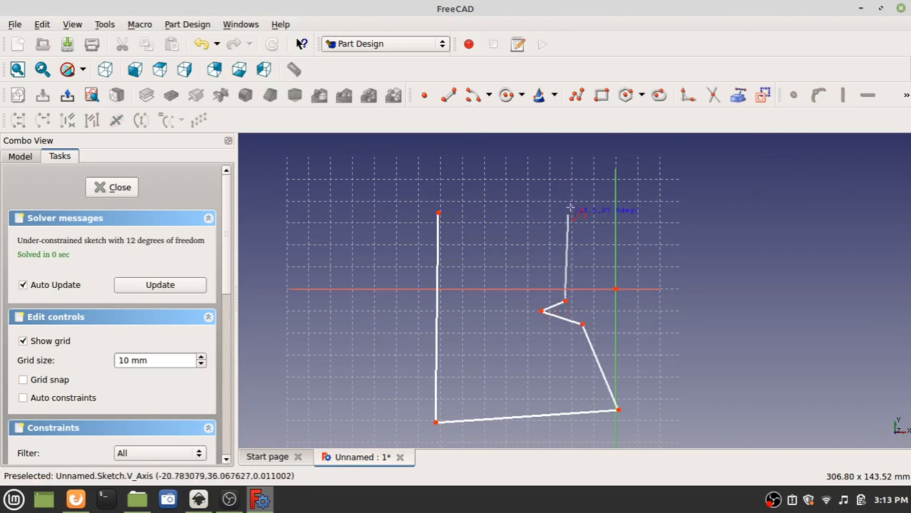
{"action": "left_click", "coordinate": [571, 187]}
{"action": "left_click", "coordinate": [448, 201]}
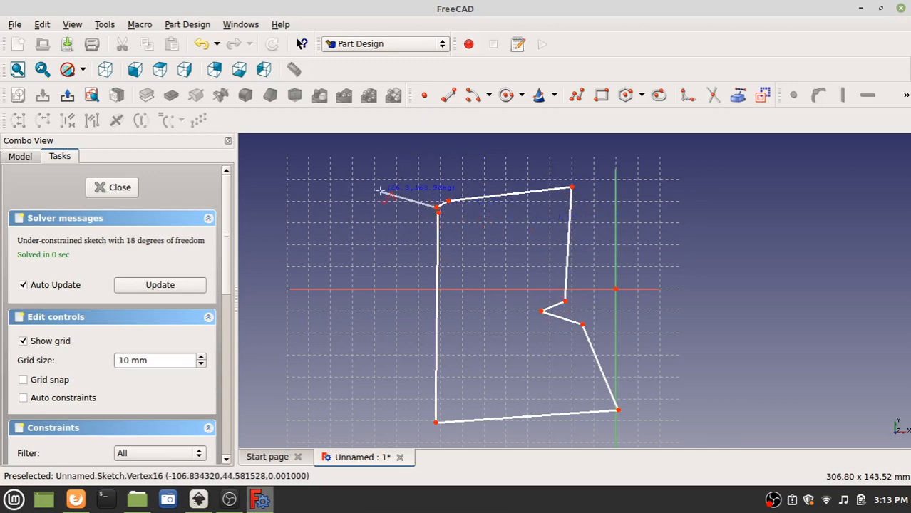
{"action": "key", "text": "Escape"}
Move the sketch constraint tools so all of them are visible, and join the outline's two open endpoints with a coincident constraint
{"action": "scroll", "coordinate": [448, 218], "scroll_direction": "up", "scroll_amount": 9}
{"action": "mouse_move", "coordinate": [367, 147]}
{"action": "left_mouse_down"}
{"action": "mouse_move", "coordinate": [397, 203]}
{"action": "mouse_move", "coordinate": [425, 226]}
{"action": "left_mouse_up"}
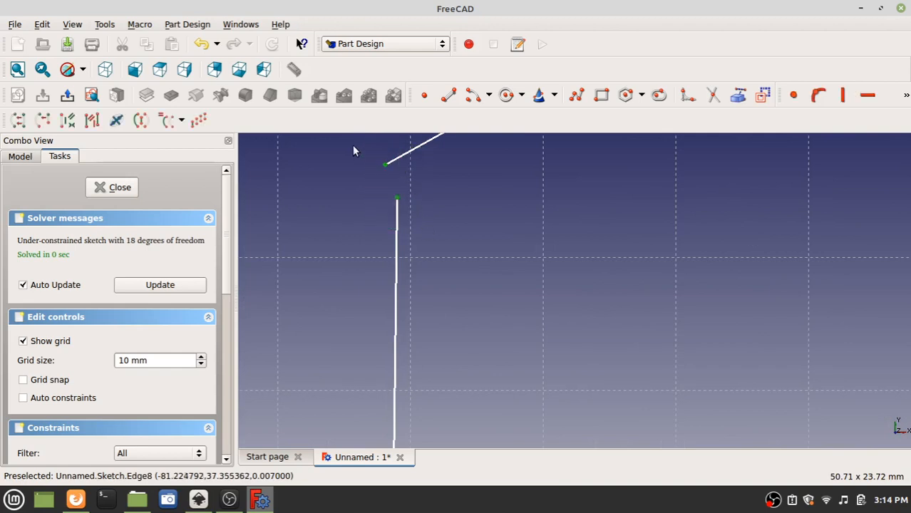
{"action": "left_click_drag", "start_coordinate": [349, 134], "coordinate": [428, 220]}
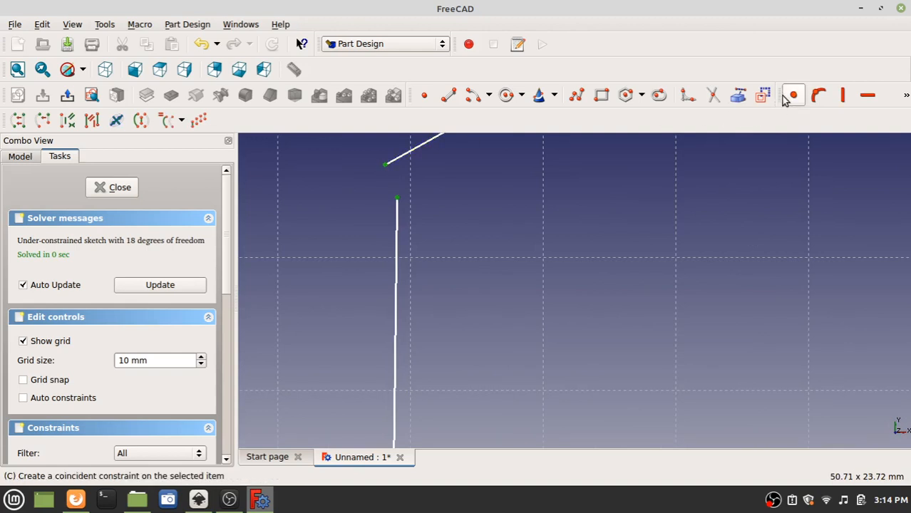
{"action": "left_click_drag", "start_coordinate": [781, 93], "coordinate": [317, 69]}
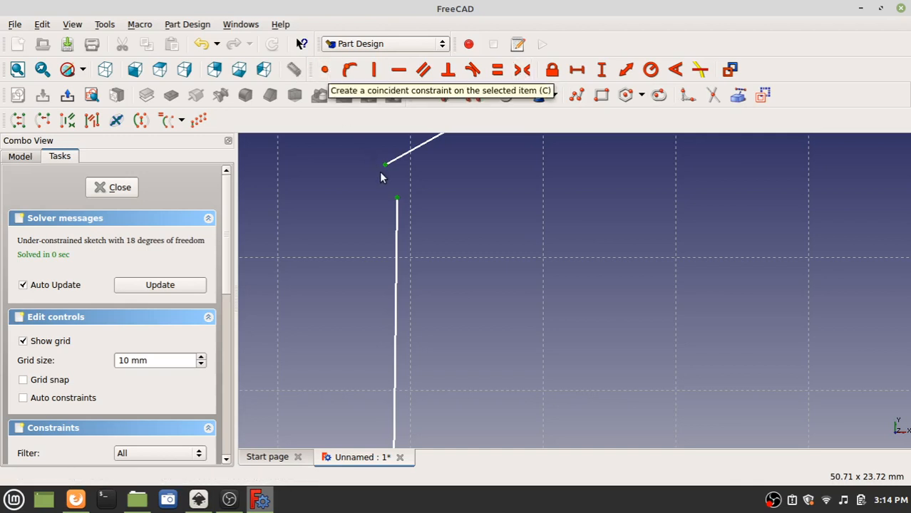
{"action": "left_click", "coordinate": [325, 69]}
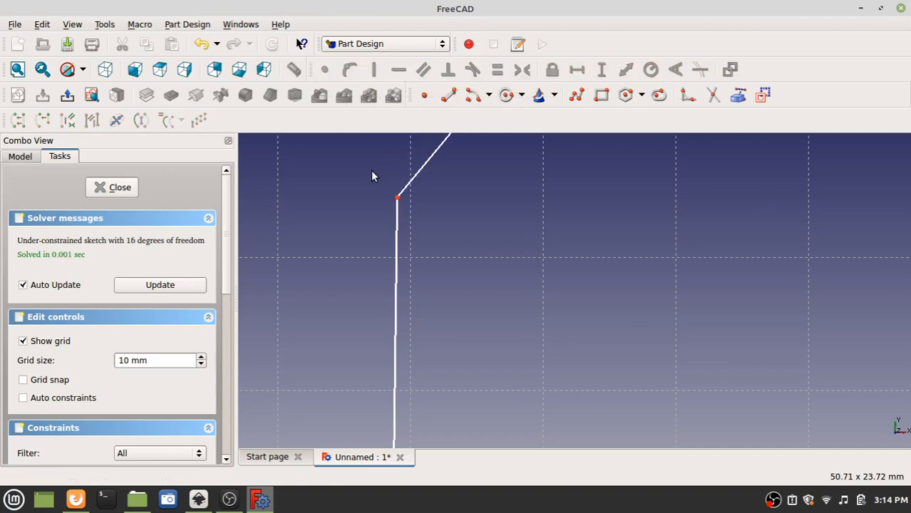
{"action": "scroll", "coordinate": [397, 199], "scroll_direction": "down", "scroll_amount": 3}
{"action": "scroll", "coordinate": [397, 199], "scroll_direction": "down", "scroll_amount": 3}
{"action": "middle_click_drag", "start_coordinate": [468, 243], "coordinate": [432, 205]}
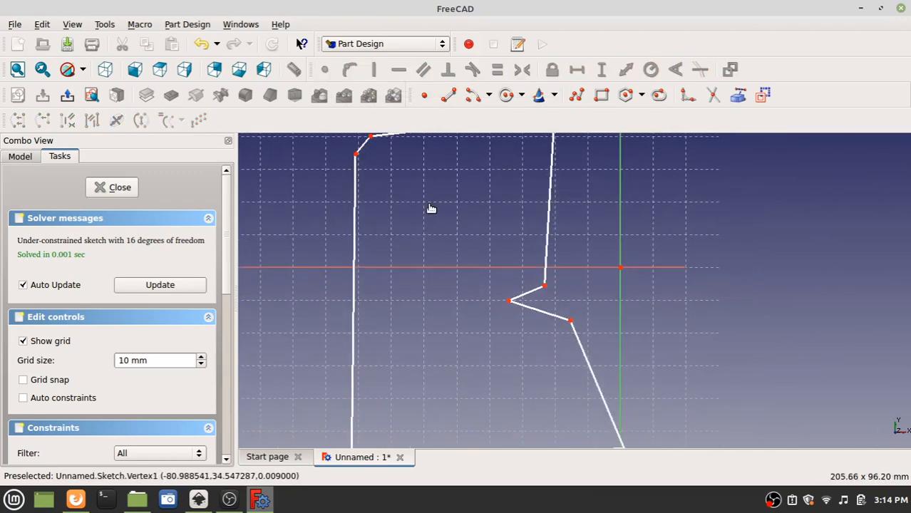
{"action": "scroll", "coordinate": [438, 244], "scroll_direction": "down", "scroll_amount": 3}
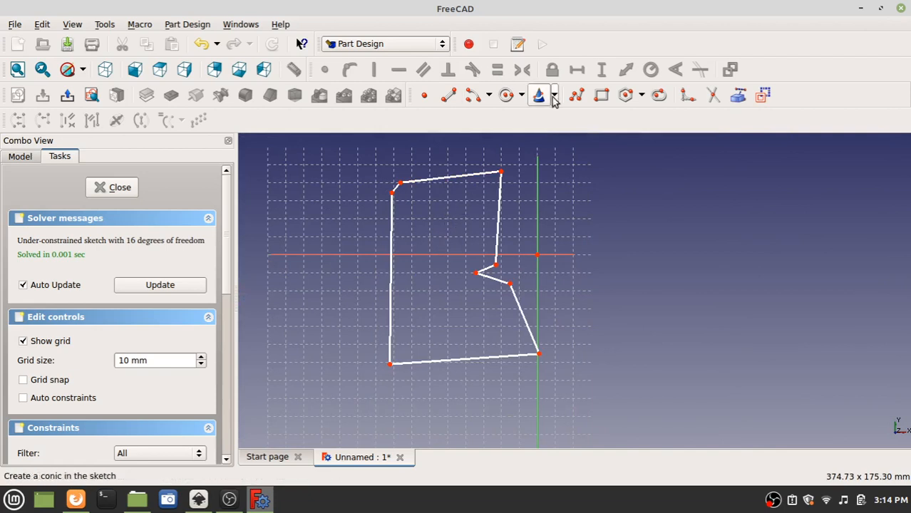
Sketch two hexagons inside the closed outline, one in the upper half and one in the lower half
{"action": "left_click", "coordinate": [626, 97]}
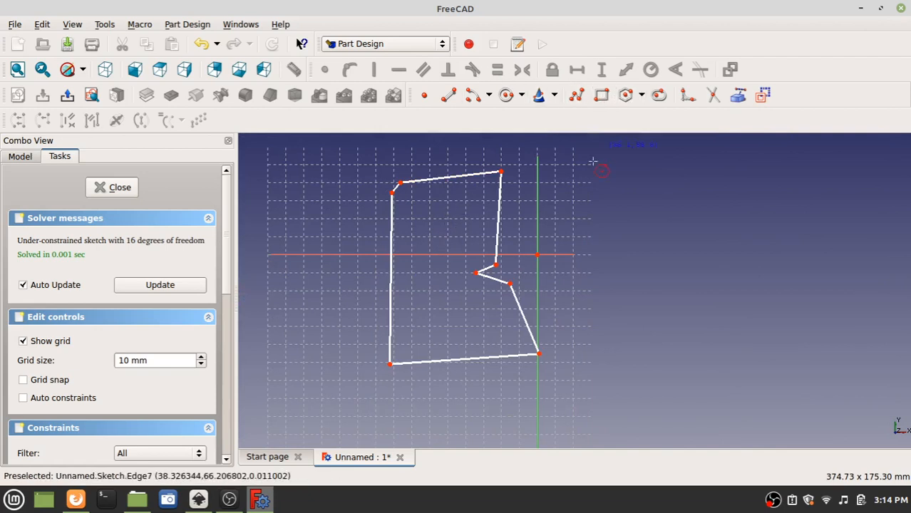
{"action": "left_click", "coordinate": [426, 239]}
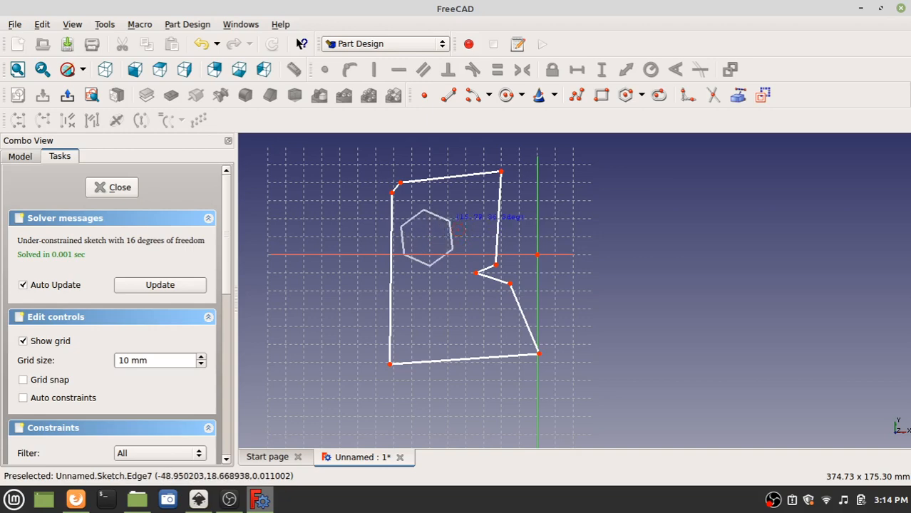
{"action": "left_click", "coordinate": [425, 211]}
{"action": "left_click", "coordinate": [469, 298]}
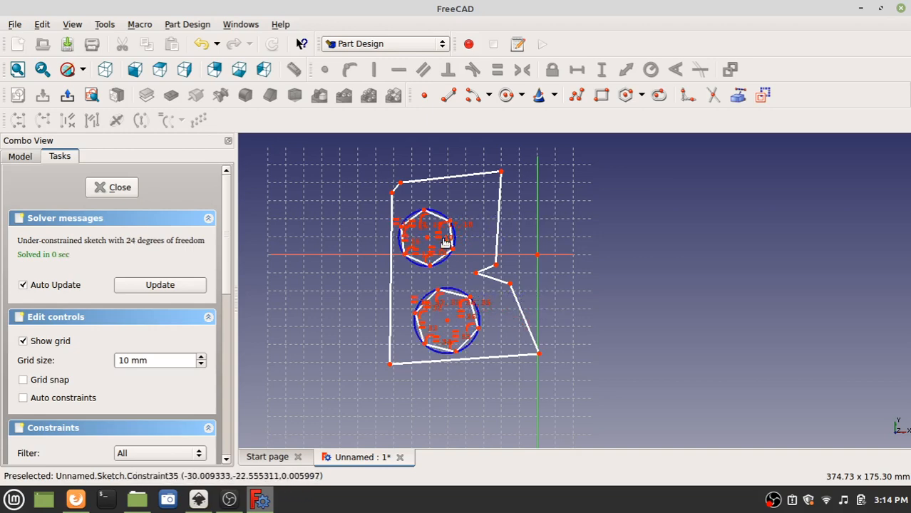
Shrink both hexagons slightly and move their centers inward, away from the outline's long straight side
{"action": "scroll", "coordinate": [440, 245], "scroll_direction": "up", "scroll_amount": 4}
{"action": "left_click_drag", "start_coordinate": [434, 175], "coordinate": [428, 190]}
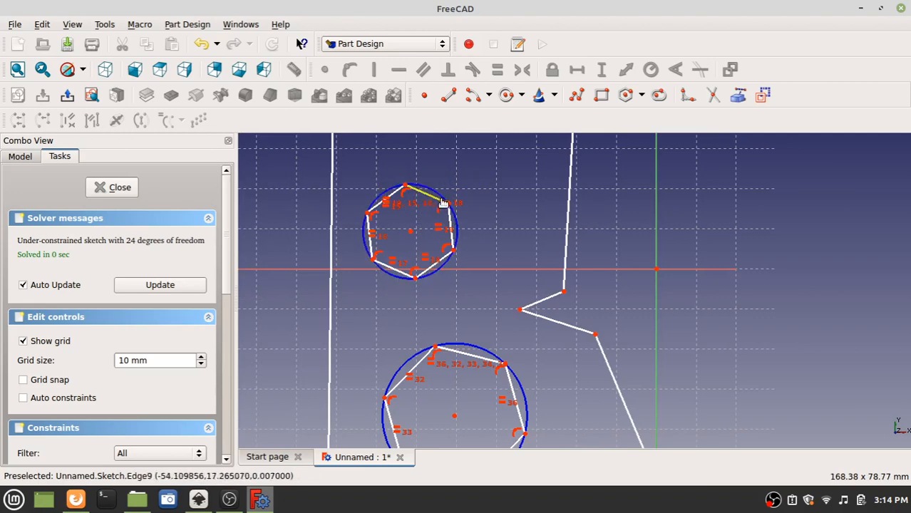
{"action": "left_click_drag", "start_coordinate": [471, 347], "coordinate": [471, 365]}
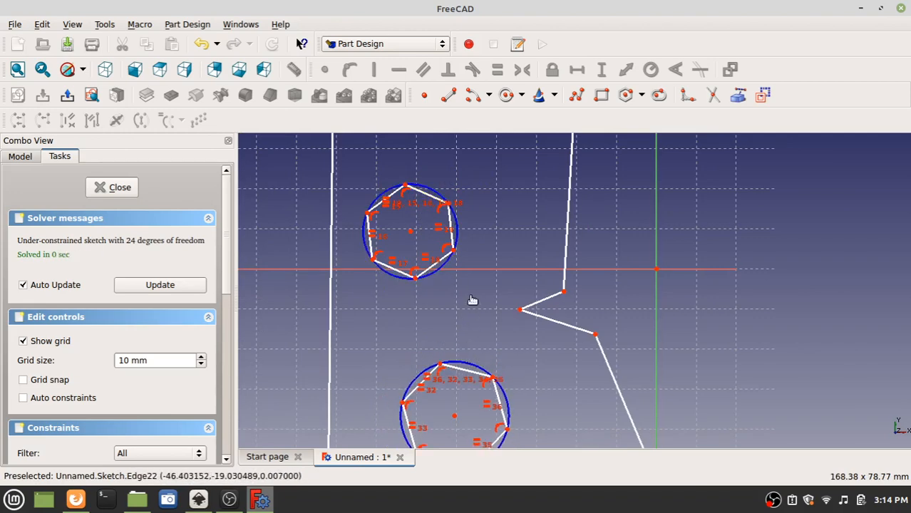
{"action": "middle_click_drag", "start_coordinate": [477, 277], "coordinate": [470, 323]}
{"action": "left_click_drag", "start_coordinate": [410, 278], "coordinate": [457, 256]}
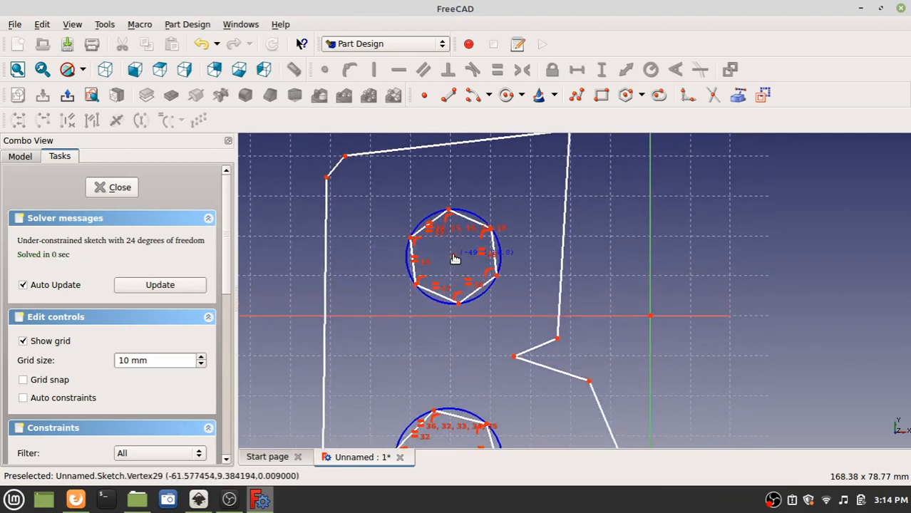
{"action": "middle_click_drag", "start_coordinate": [456, 300], "coordinate": [423, 203]}
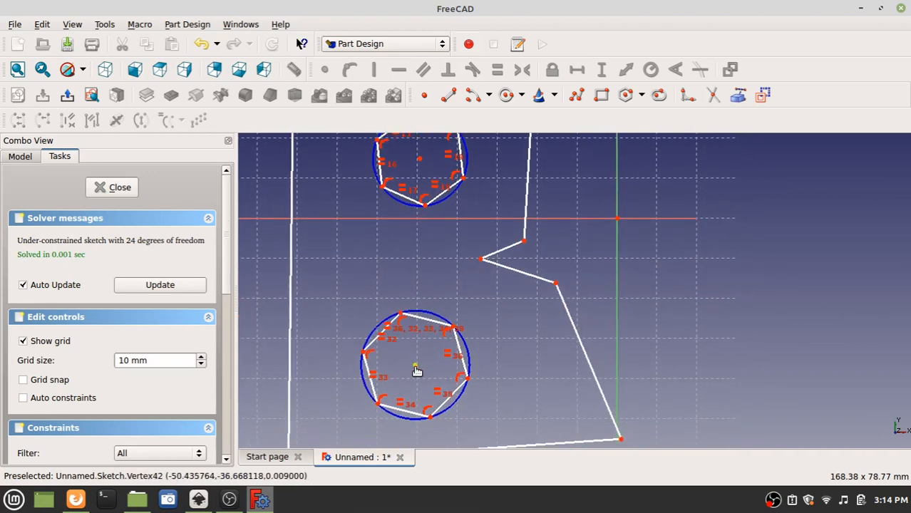
{"action": "mouse_move", "coordinate": [417, 368]}
{"action": "left_mouse_down"}
{"action": "mouse_move", "coordinate": [433, 373]}
{"action": "mouse_move", "coordinate": [427, 363]}
{"action": "left_mouse_up"}
{"action": "scroll", "coordinate": [427, 360], "scroll_direction": "down", "scroll_amount": 3}
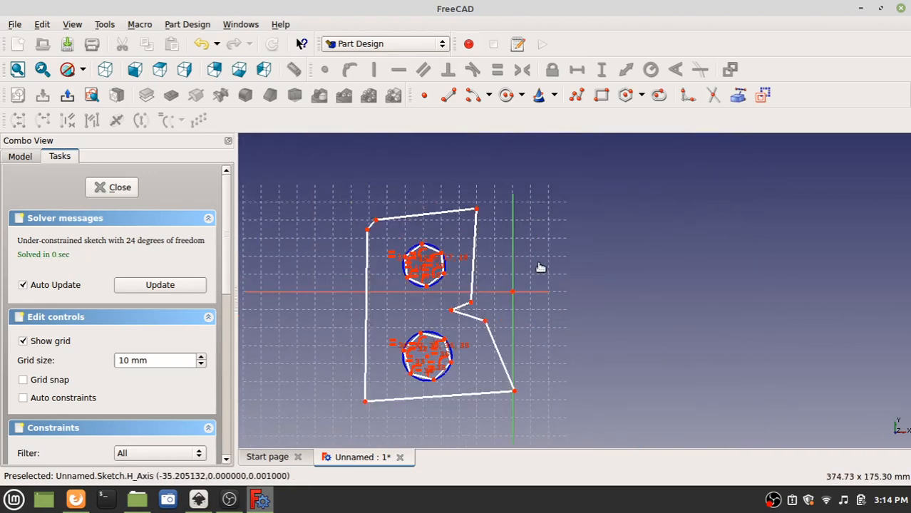
Close the sketch and pad the outline with its two hexagonal holes to a length of 40 mm
{"action": "left_click", "coordinate": [100, 189]}
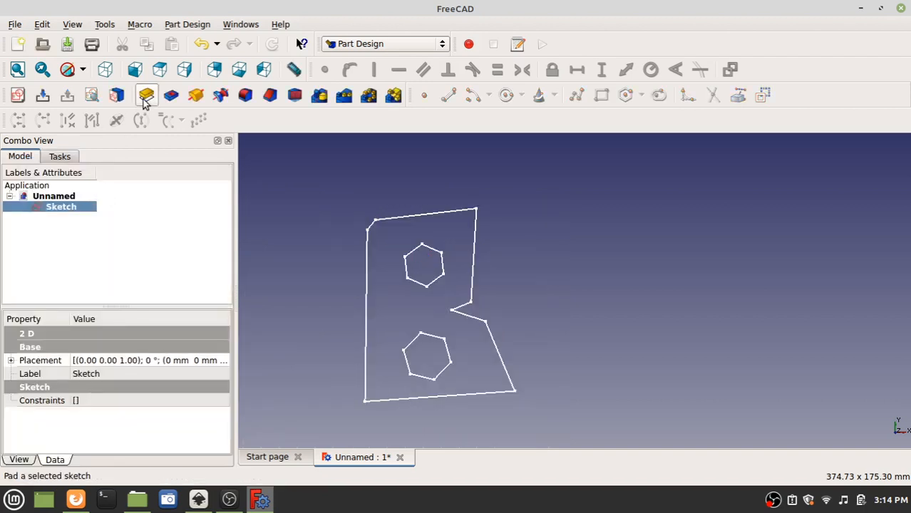
{"action": "left_click", "coordinate": [57, 163]}
{"action": "left_click", "coordinate": [17, 161]}
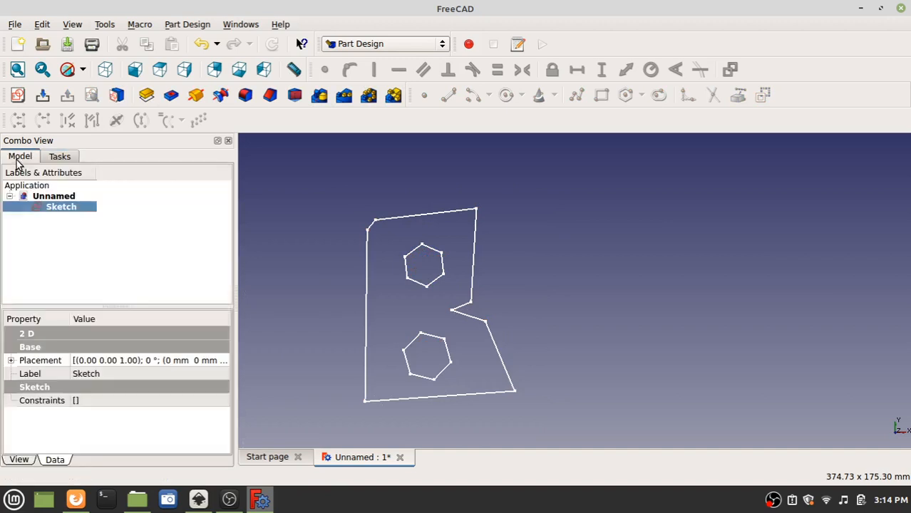
{"action": "left_click", "coordinate": [142, 102]}
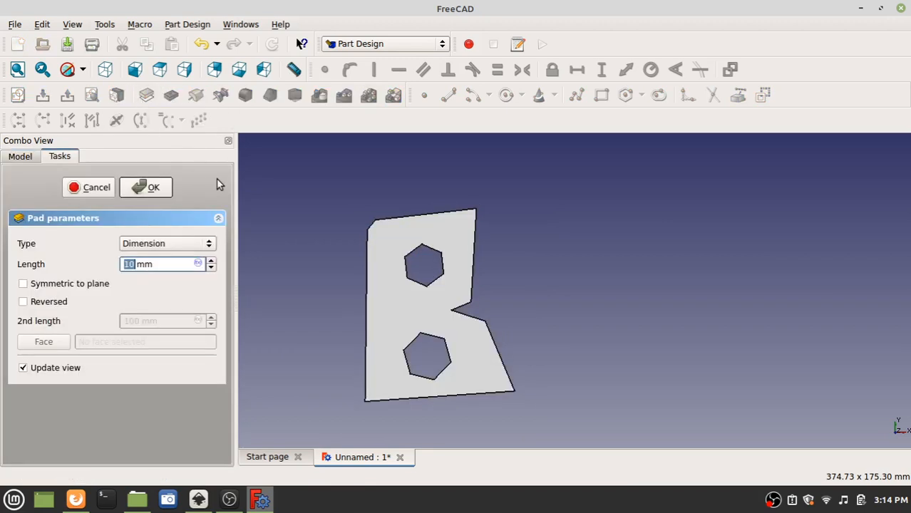
{"action": "middle_click_drag", "start_coordinate": [301, 245], "coordinate": [368, 266]}
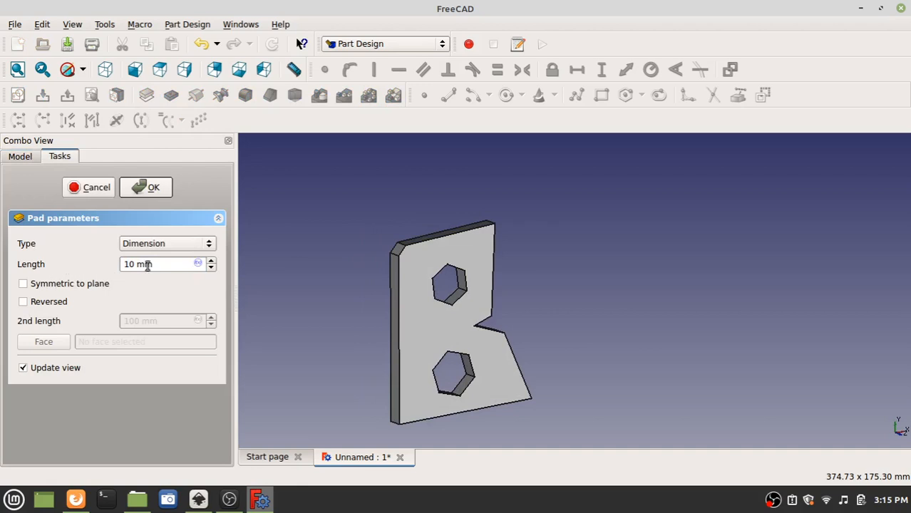
{"action": "scroll", "coordinate": [213, 263], "scroll_direction": "up", "scroll_amount": 20}
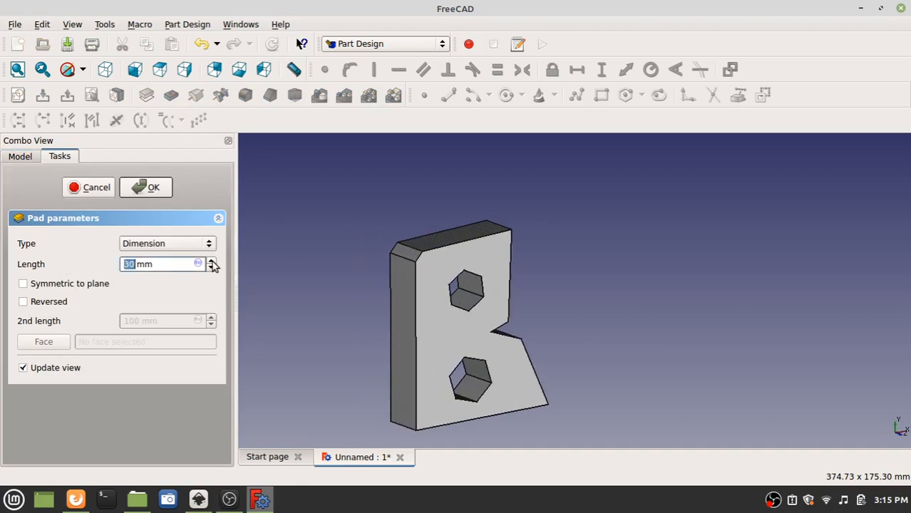
{"action": "scroll", "coordinate": [213, 263], "scroll_direction": "up", "scroll_amount": 10}
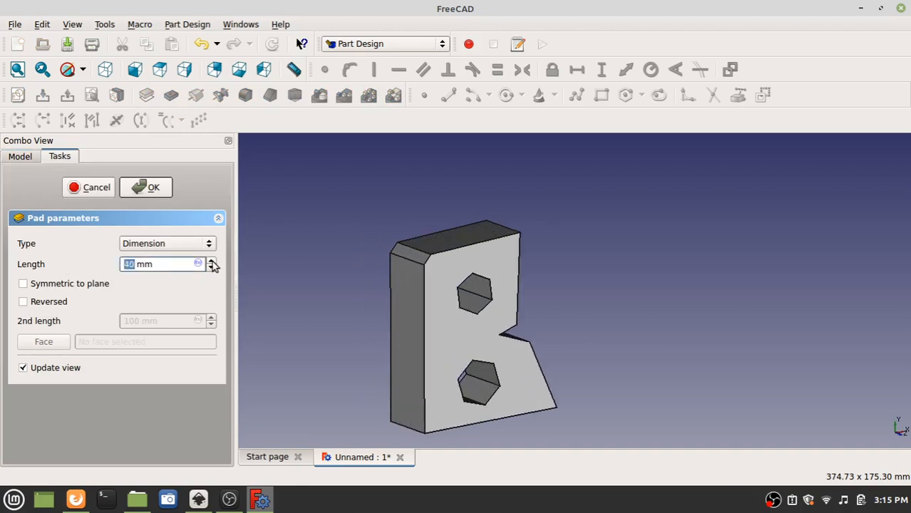
{"action": "left_click", "coordinate": [154, 189]}
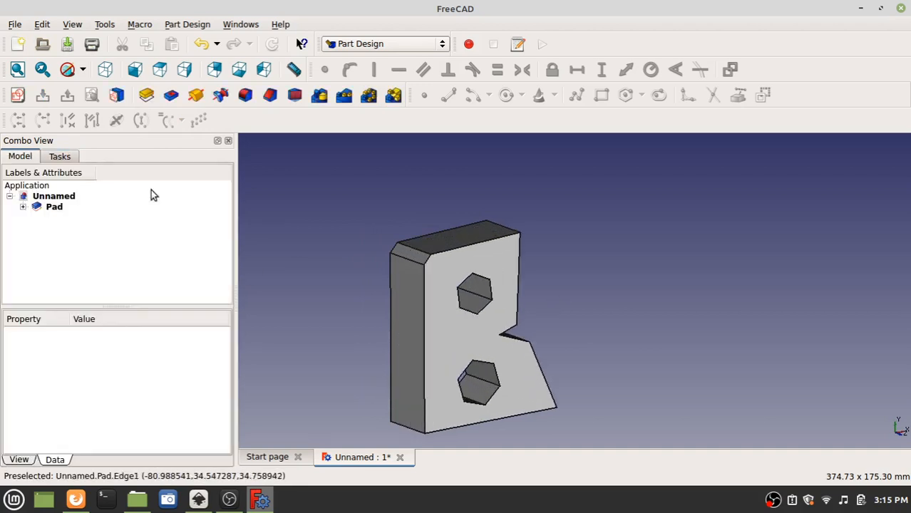
Create a new sketch on the XY-Plane with a 0 mm offset
{"action": "left_click", "coordinate": [18, 95]}
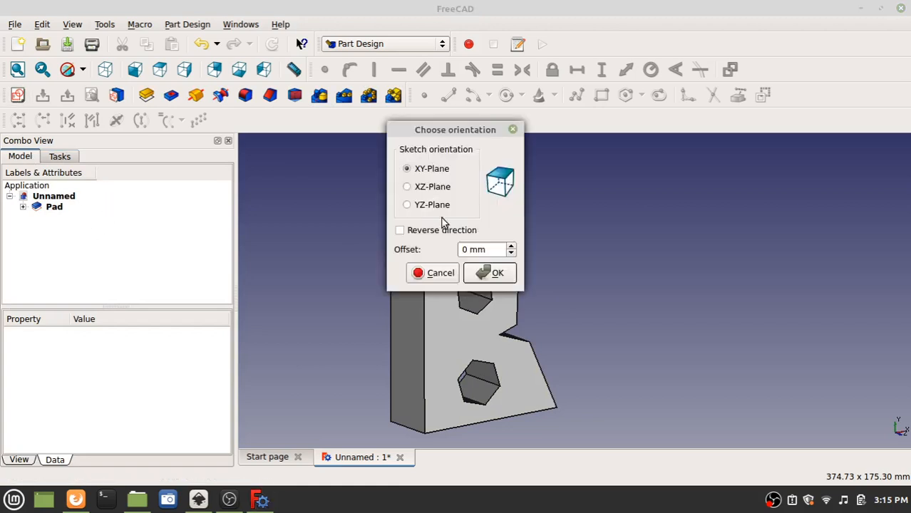
{"action": "left_click", "coordinate": [499, 278]}
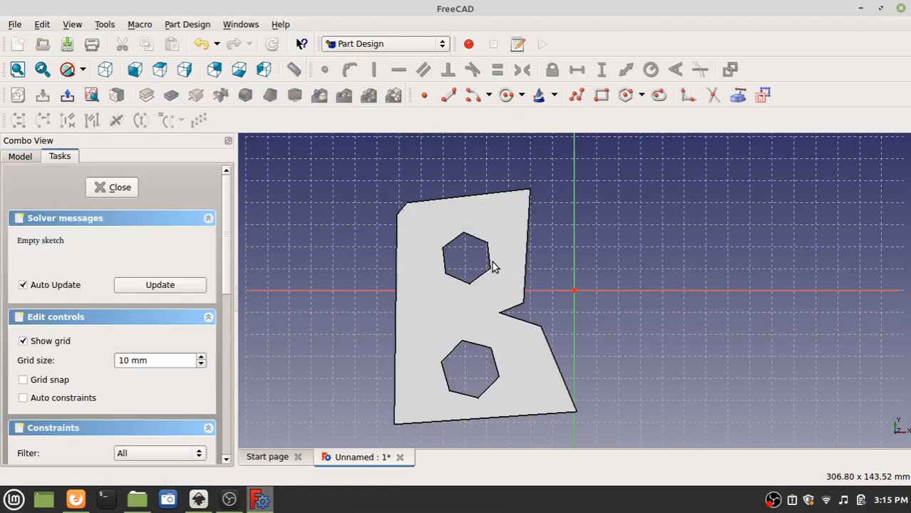
{"action": "middle_click_drag", "start_coordinate": [616, 273], "coordinate": [476, 260]}
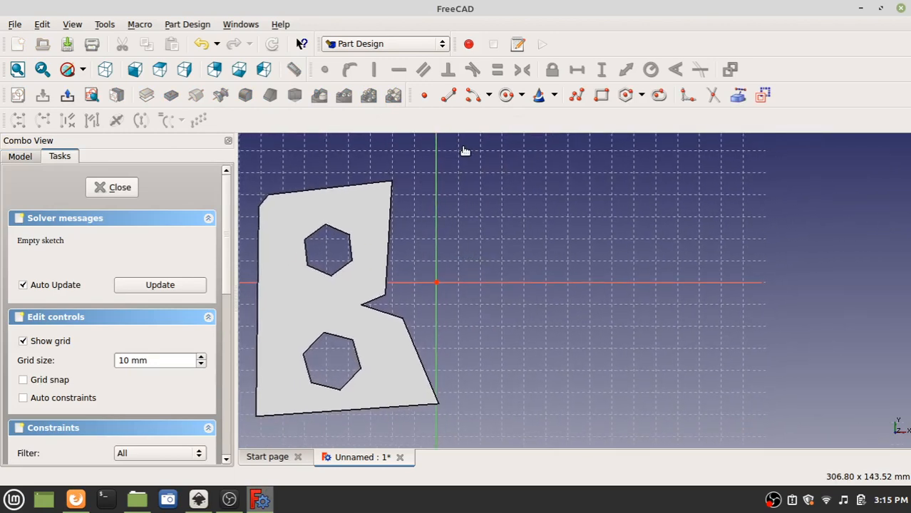
Sketch a closed L-shaped polyline beside the padded B, with a slanted end on its foot
{"action": "left_click", "coordinate": [577, 97]}
{"action": "left_click", "coordinate": [462, 406]}
{"action": "left_click", "coordinate": [622, 405]}
{"action": "left_click", "coordinate": [597, 337]}
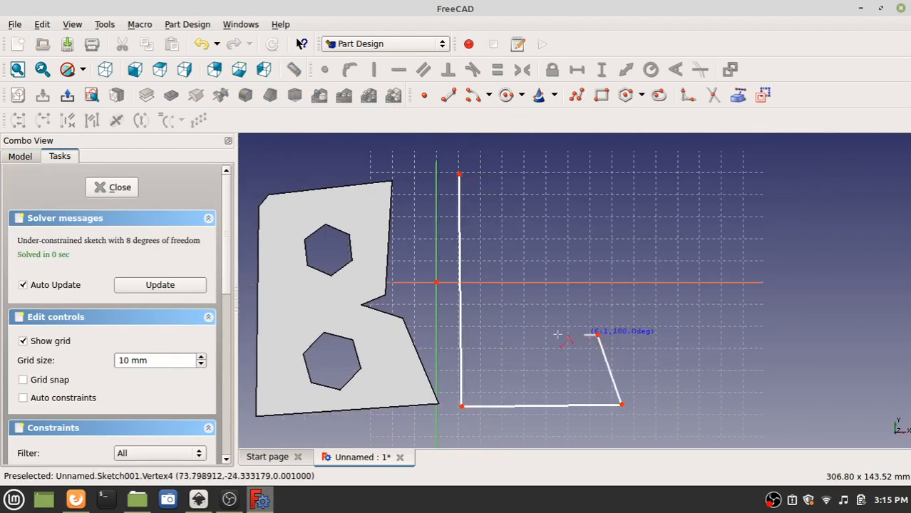
{"action": "left_click", "coordinate": [508, 343]}
{"action": "left_click", "coordinate": [509, 178]}
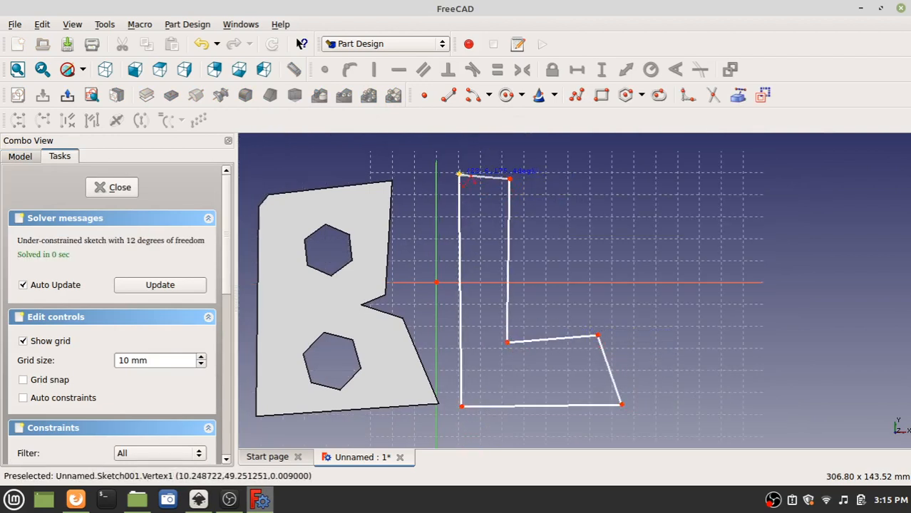
{"action": "left_click", "coordinate": [460, 174]}
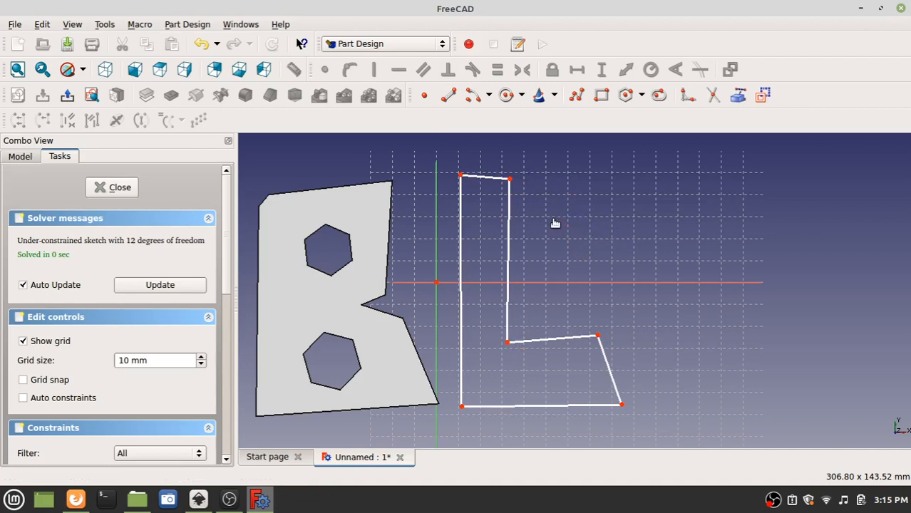
Fillet the two corners at the upper end of the L's vertical stem
{"action": "left_click", "coordinate": [687, 100]}
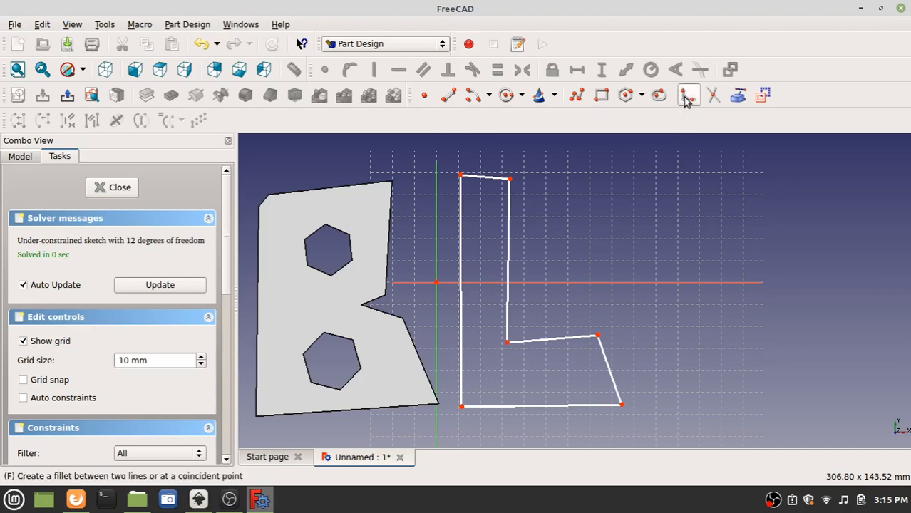
{"action": "left_click", "coordinate": [704, 102]}
{"action": "scroll", "coordinate": [464, 178], "scroll_direction": "up", "scroll_amount": 2}
{"action": "left_click", "coordinate": [463, 184]}
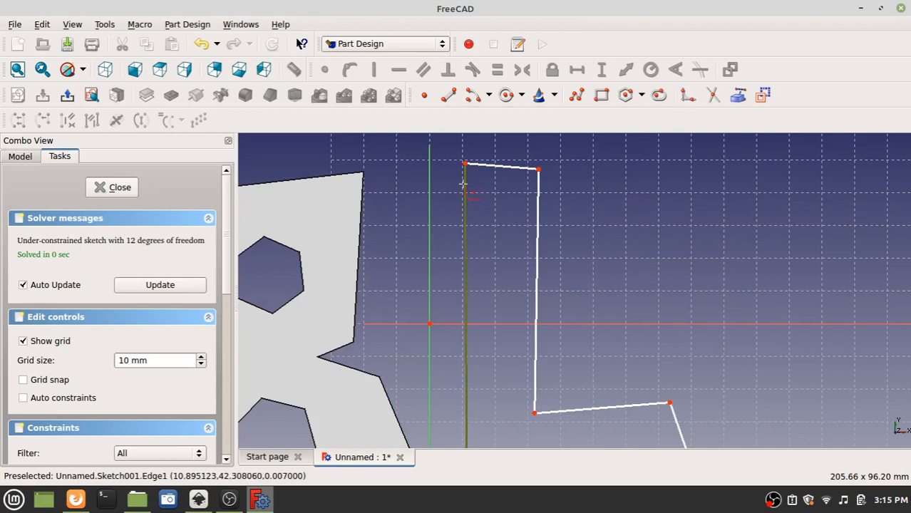
{"action": "left_click", "coordinate": [499, 168]}
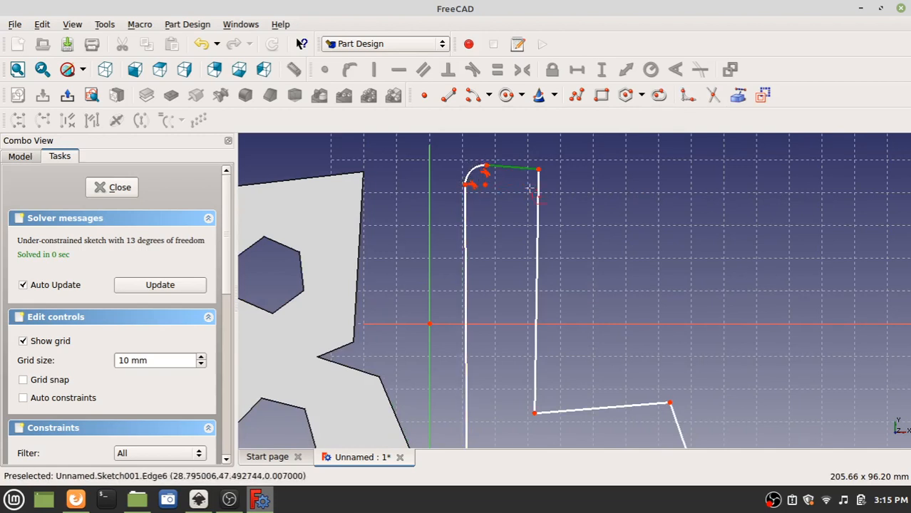
{"action": "left_click", "coordinate": [536, 229]}
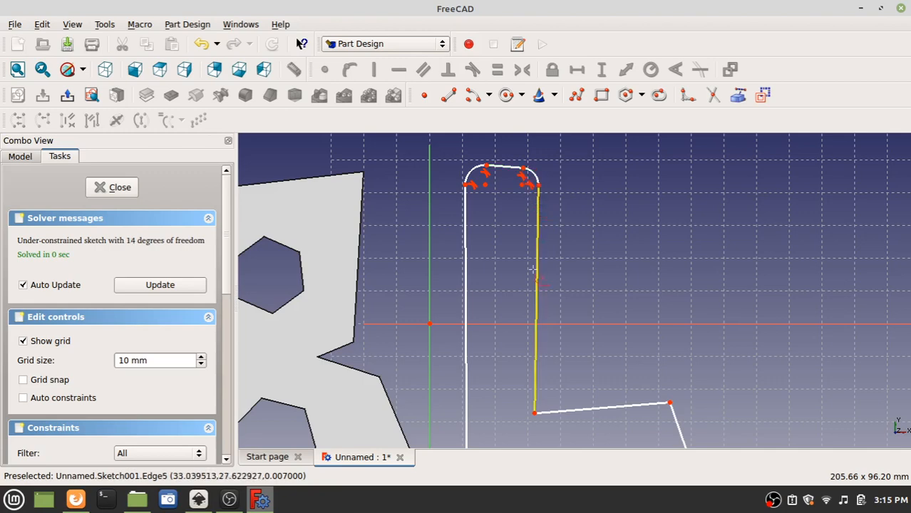
Fillet the L's inner corner and the upper corner of its foot next to the slanted end
{"action": "left_click", "coordinate": [534, 396]}
{"action": "left_click", "coordinate": [561, 411]}
{"action": "middle_click_drag", "start_coordinate": [591, 342], "coordinate": [552, 252]}
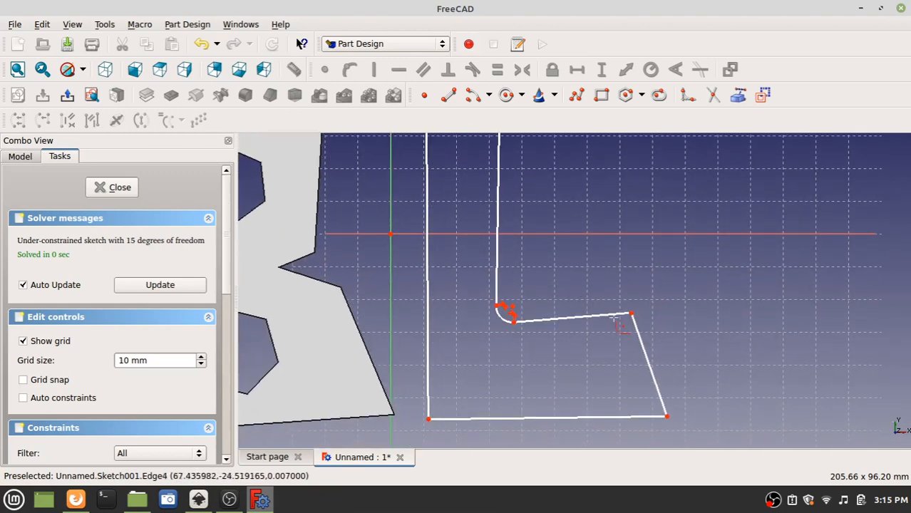
{"action": "left_click", "coordinate": [619, 321]}
{"action": "left_click", "coordinate": [642, 363]}
{"action": "middle_click_drag", "start_coordinate": [642, 363], "coordinate": [618, 289]}
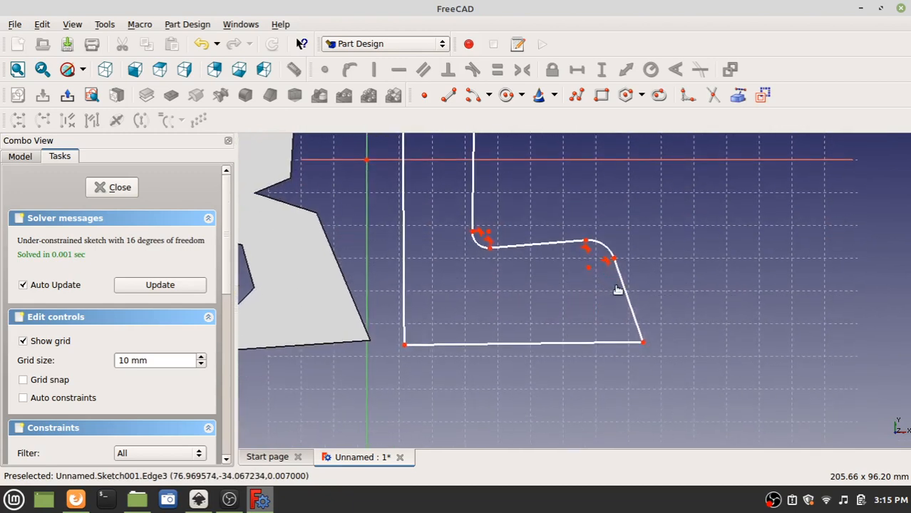
Reshape the stem's rounded upper end by moving its fillet geometry until the short top edge is nearly level
{"action": "mouse_move", "coordinate": [435, 273]}
{"action": "middle_mouse_down"}
{"action": "mouse_move", "coordinate": [508, 353]}
{"action": "mouse_move", "coordinate": [472, 244]}
{"action": "mouse_move", "coordinate": [460, 258]}
{"action": "middle_mouse_up"}
{"action": "scroll", "coordinate": [469, 278], "scroll_direction": "down", "scroll_amount": 1}
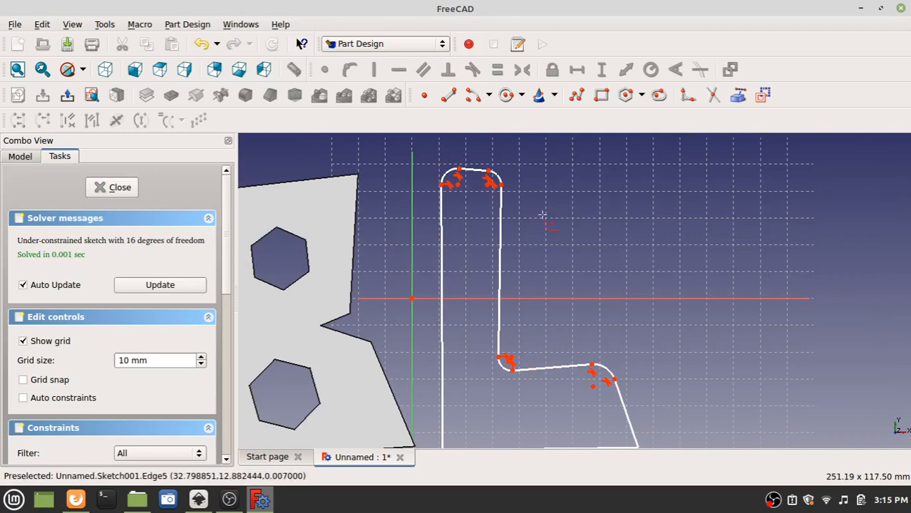
{"action": "scroll", "coordinate": [450, 184], "scroll_direction": "up", "scroll_amount": 4}
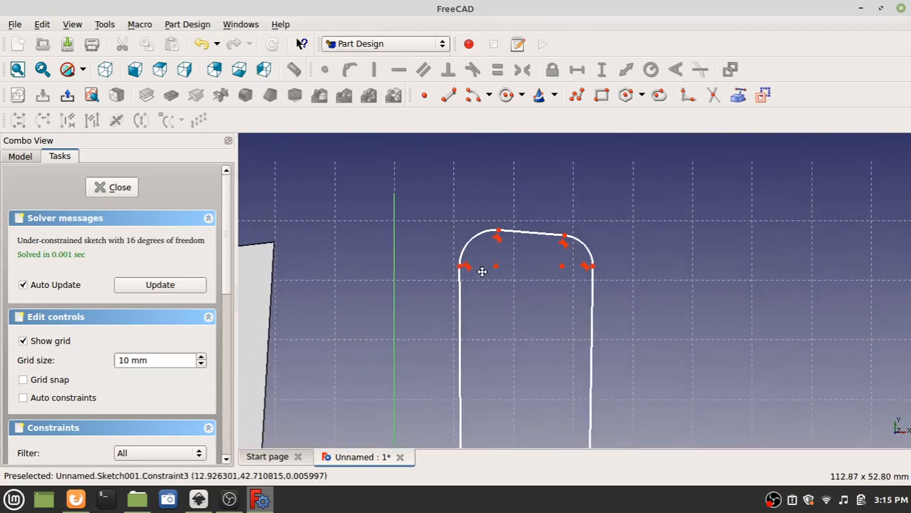
{"action": "mouse_move", "coordinate": [474, 244]}
{"action": "left_mouse_down"}
{"action": "mouse_move", "coordinate": [462, 253]}
{"action": "mouse_move", "coordinate": [445, 250]}
{"action": "mouse_move", "coordinate": [472, 261]}
{"action": "mouse_move", "coordinate": [468, 268]}
{"action": "mouse_move", "coordinate": [433, 267]}
{"action": "mouse_move", "coordinate": [461, 300]}
{"action": "mouse_move", "coordinate": [451, 248]}
{"action": "mouse_move", "coordinate": [460, 285]}
{"action": "left_mouse_up"}
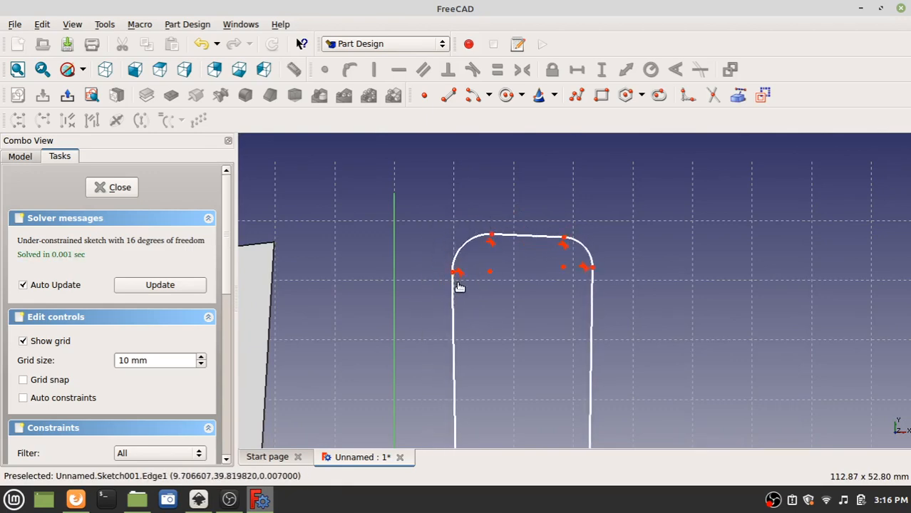
{"action": "scroll", "coordinate": [470, 155], "scroll_direction": "down", "scroll_amount": 3}
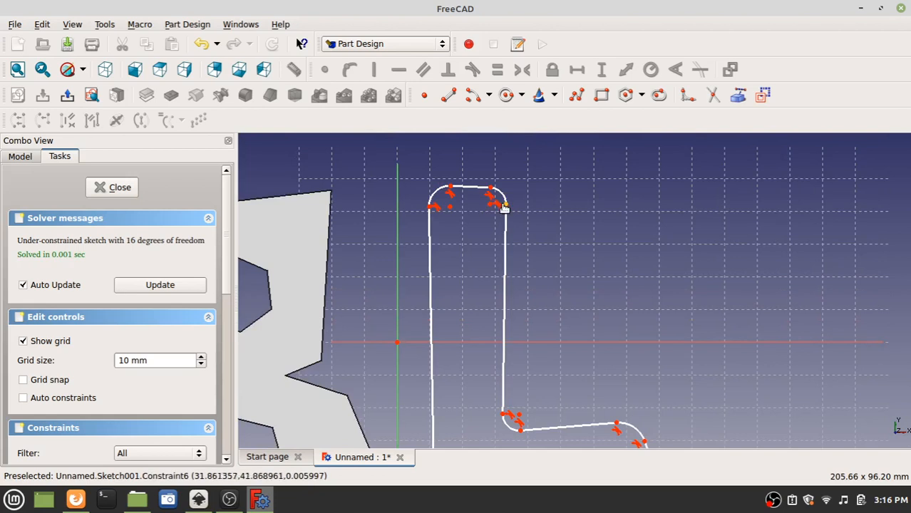
{"action": "mouse_move", "coordinate": [491, 208]}
{"action": "left_mouse_down"}
{"action": "mouse_move", "coordinate": [484, 236]}
{"action": "mouse_move", "coordinate": [494, 203]}
{"action": "mouse_move", "coordinate": [471, 171]}
{"action": "mouse_move", "coordinate": [482, 194]}
{"action": "left_mouse_up"}
{"action": "scroll", "coordinate": [533, 311], "scroll_direction": "down", "scroll_amount": 2}
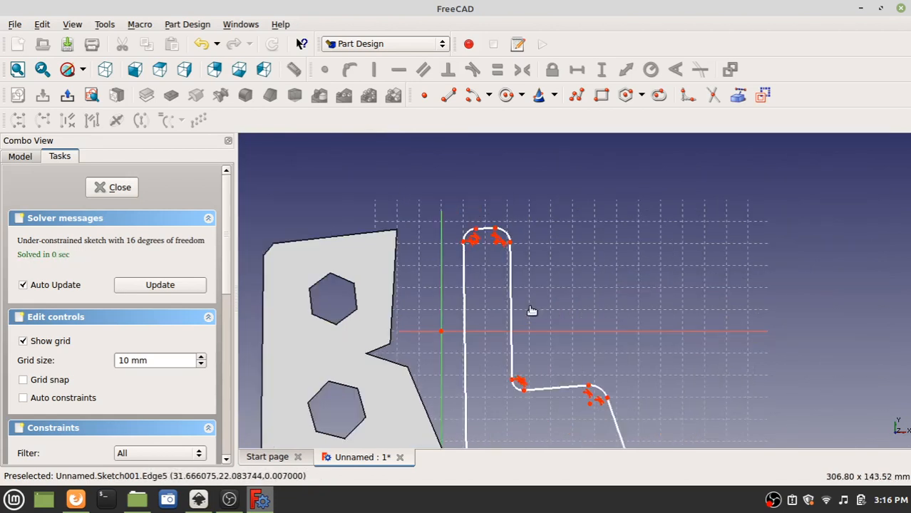
Close the L sketch and pad it with a length of 20 mm
{"action": "left_click", "coordinate": [99, 189]}
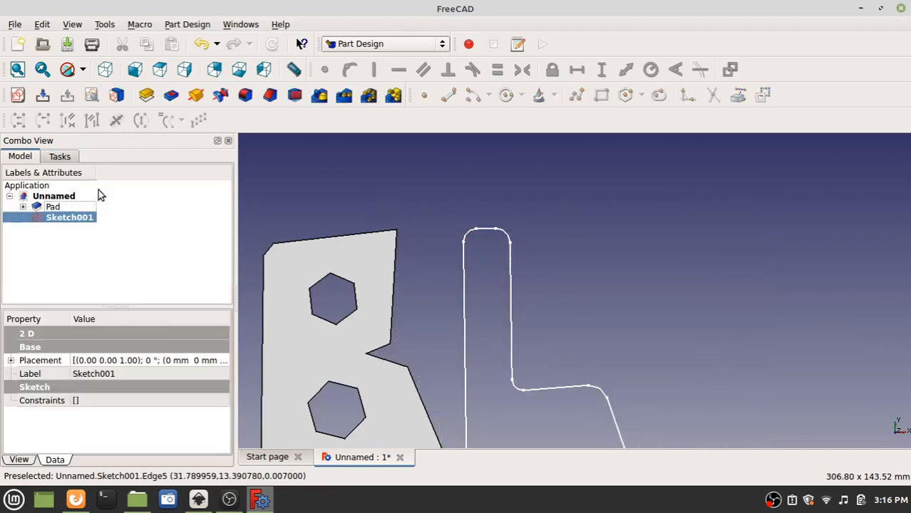
{"action": "left_click", "coordinate": [146, 95]}
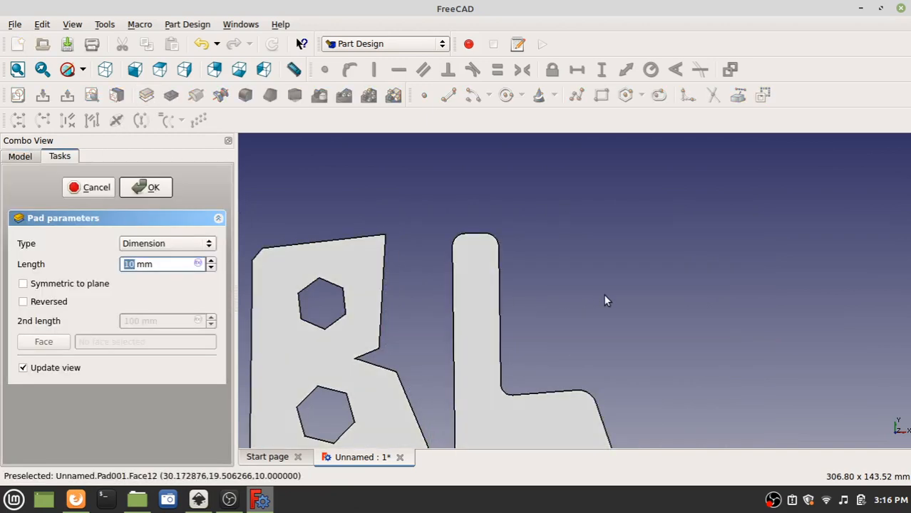
{"action": "middle_click_drag", "start_coordinate": [604, 294], "coordinate": [590, 263]}
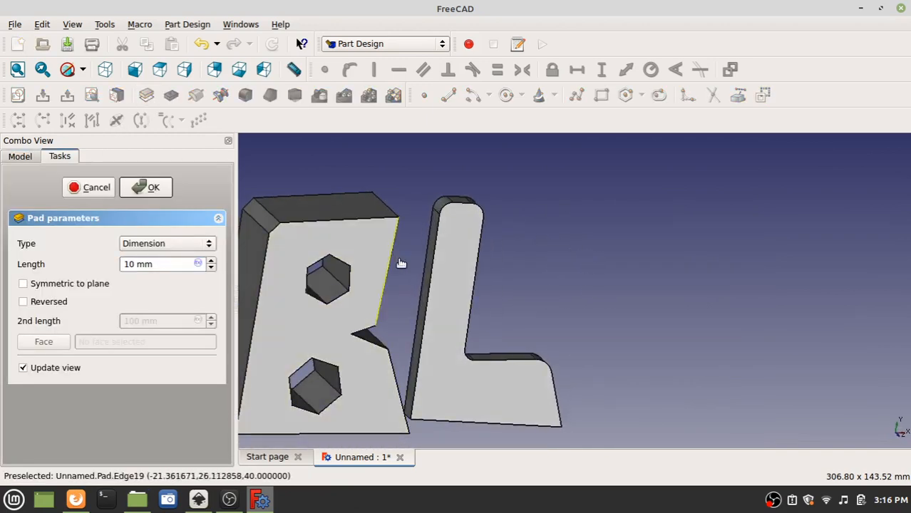
{"action": "middle_click_drag", "start_coordinate": [429, 269], "coordinate": [350, 291]}
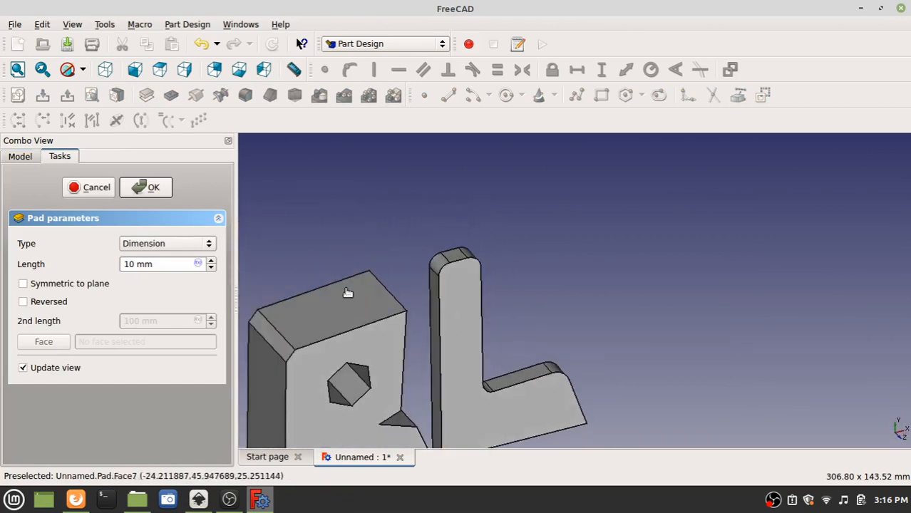
{"action": "left_click", "coordinate": [212, 262]}
{"action": "left_click", "coordinate": [212, 261]}
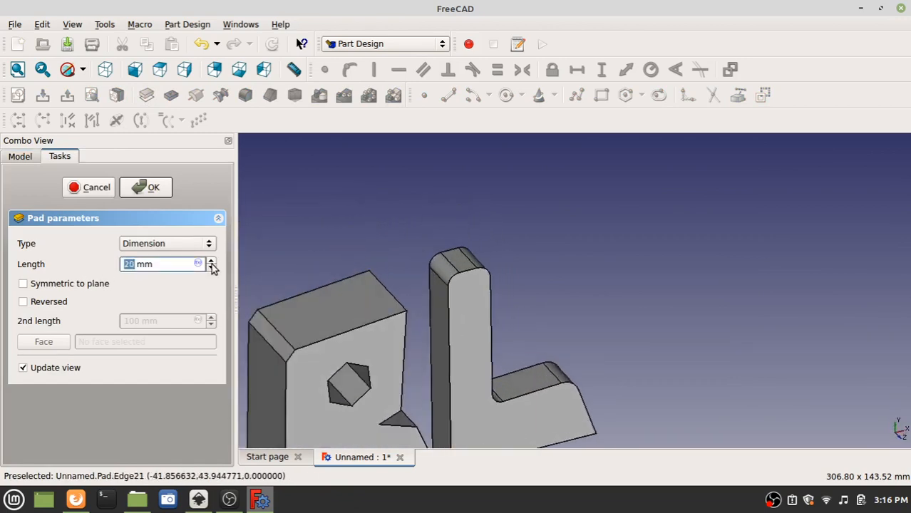
Try reducing the L's pad length to 5 mm and return it to 20 mm
{"action": "left_click", "coordinate": [213, 270]}
{"action": "left_click", "coordinate": [213, 270]}
{"action": "left_click", "coordinate": [213, 270]}
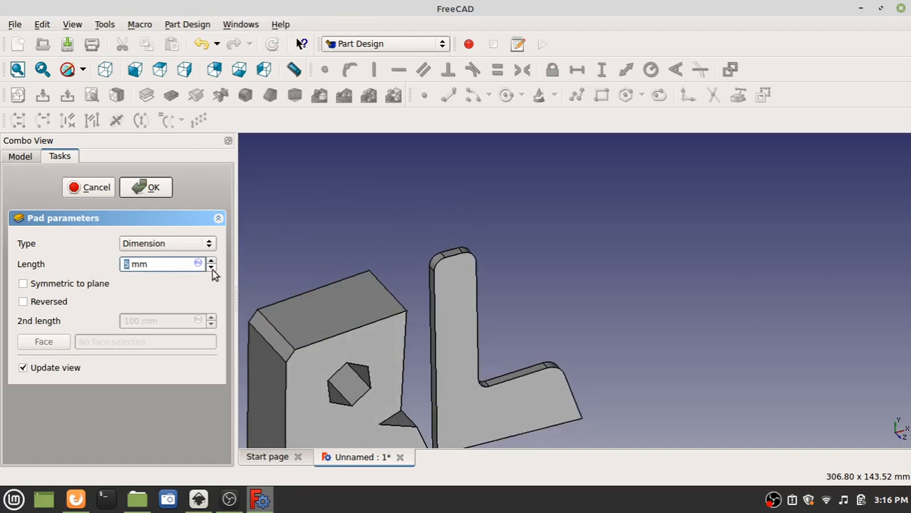
{"action": "left_click", "coordinate": [213, 269]}
{"action": "left_click", "coordinate": [212, 261]}
{"action": "left_click", "coordinate": [212, 262]}
{"action": "left_click", "coordinate": [211, 262]}
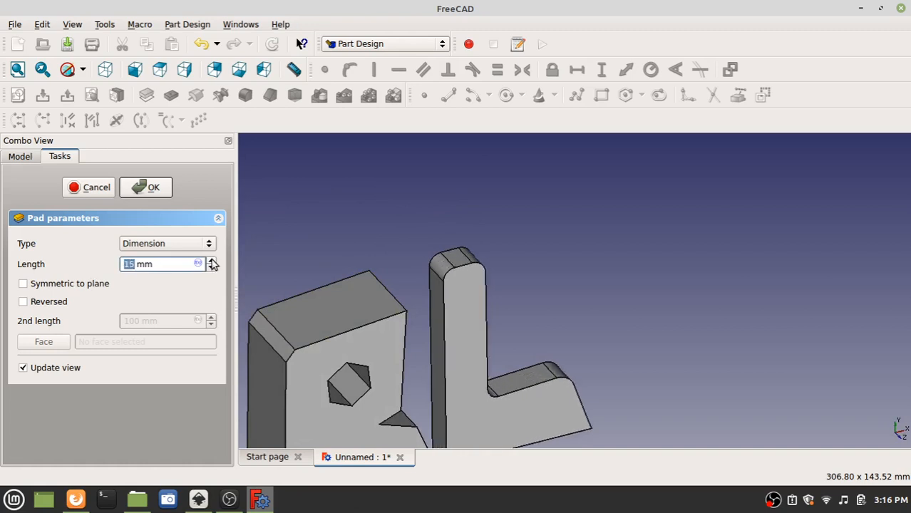
{"action": "left_click", "coordinate": [212, 262]}
Try the reversed pad direction on the L, switch it back off and accept the 20 mm pad
{"action": "left_click", "coordinate": [23, 302]}
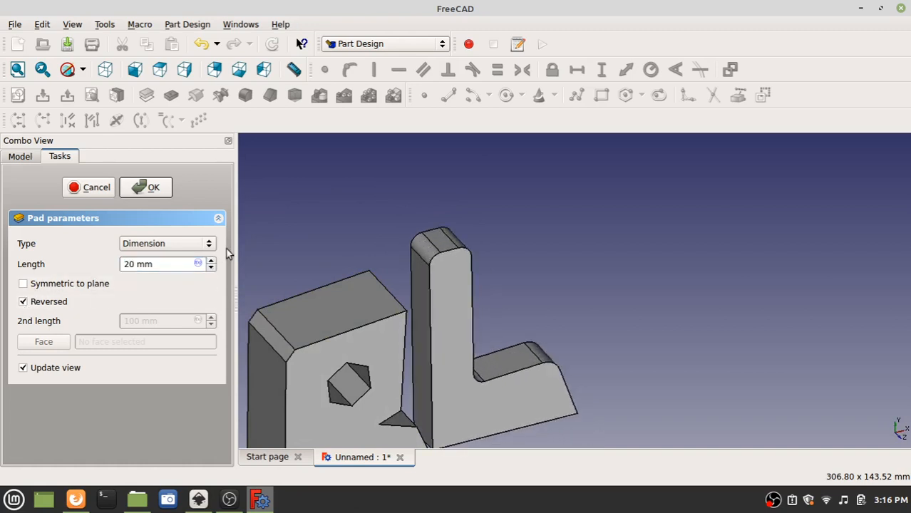
{"action": "mouse_move", "coordinate": [299, 228]}
{"action": "middle_mouse_down"}
{"action": "mouse_move", "coordinate": [418, 265]}
{"action": "mouse_move", "coordinate": [397, 260]}
{"action": "mouse_move", "coordinate": [401, 268]}
{"action": "mouse_move", "coordinate": [297, 229]}
{"action": "middle_mouse_up"}
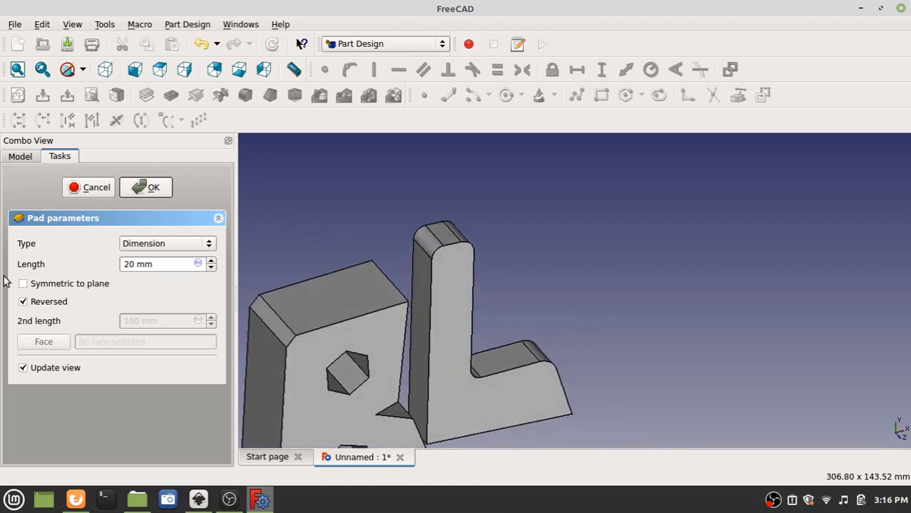
{"action": "left_click", "coordinate": [22, 302]}
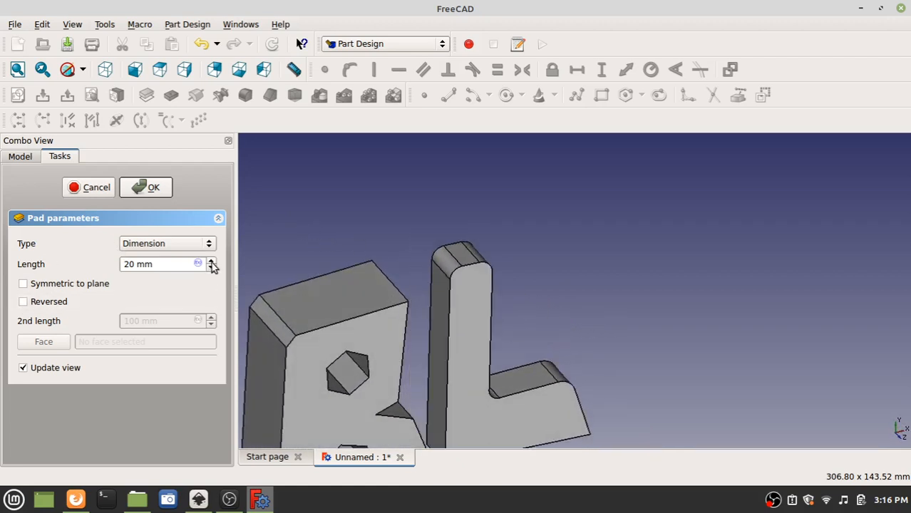
{"action": "middle_click_drag", "start_coordinate": [350, 298], "coordinate": [383, 233]}
{"action": "left_click", "coordinate": [146, 187]}
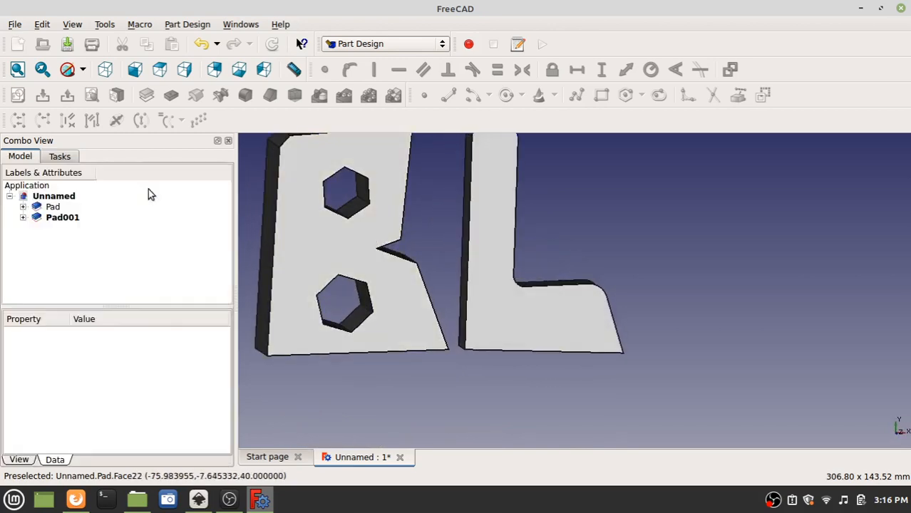
Create a new sketch on the XY plane with 0 mm offset
{"action": "left_click", "coordinate": [21, 99]}
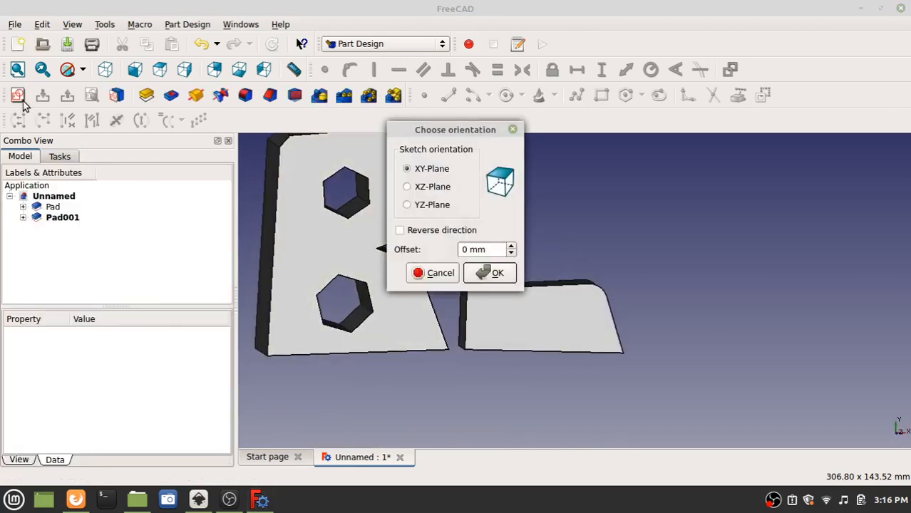
{"action": "left_click", "coordinate": [491, 281]}
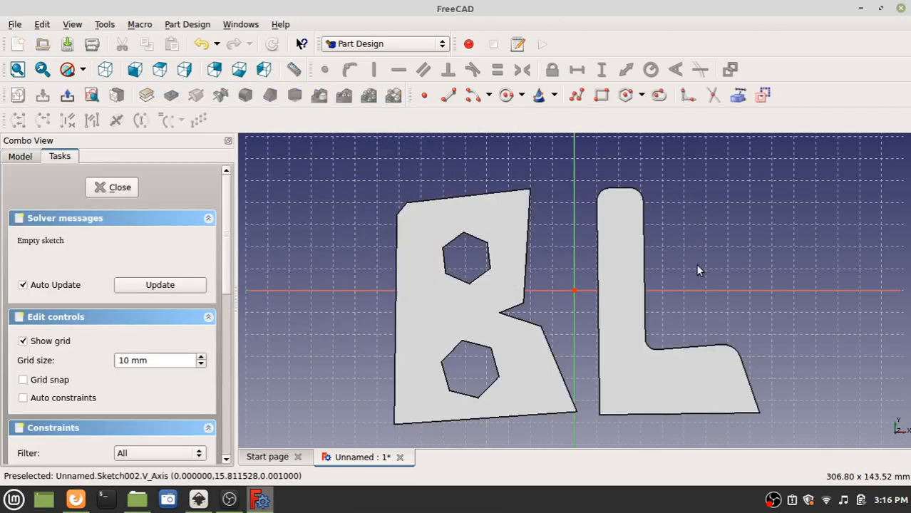
{"action": "middle_click_drag", "start_coordinate": [689, 265], "coordinate": [409, 249]}
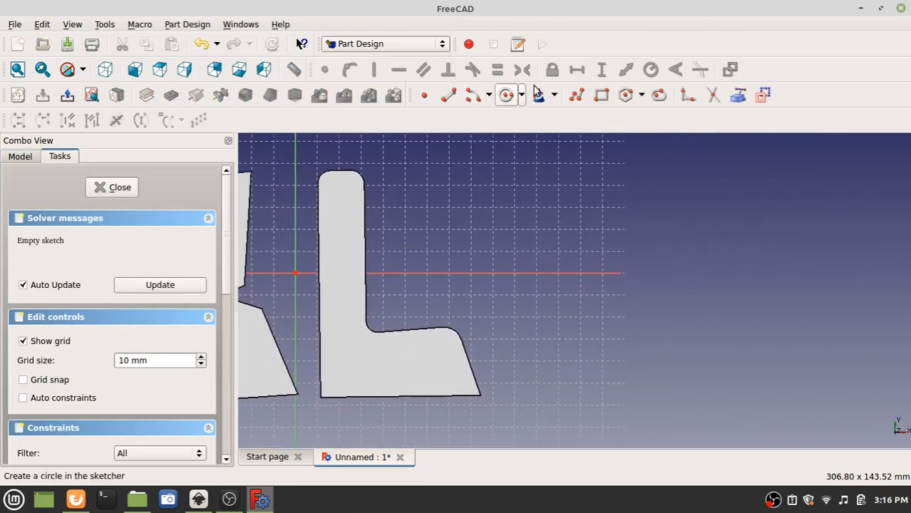
Sketch a closed A-shaped polyline beside the L, with a flat top and a tapered notch between its legs
{"action": "left_click", "coordinate": [577, 100]}
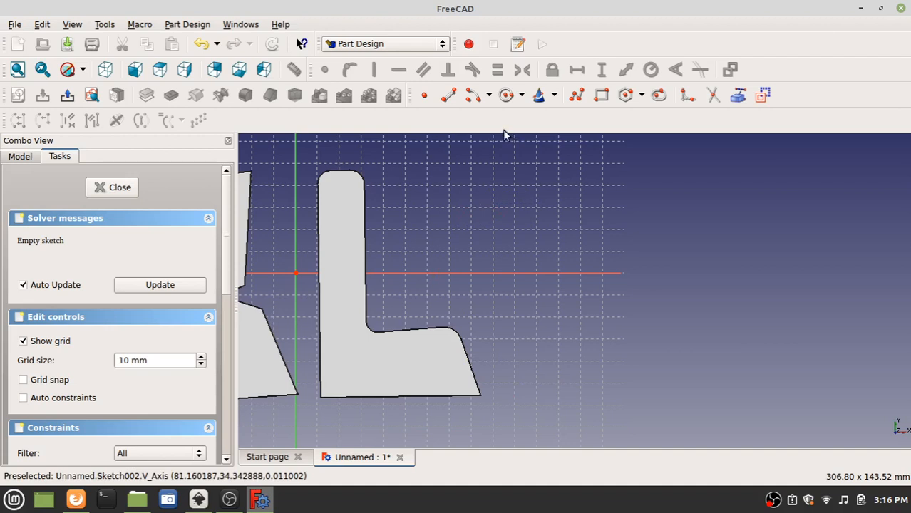
{"action": "left_click", "coordinate": [577, 98]}
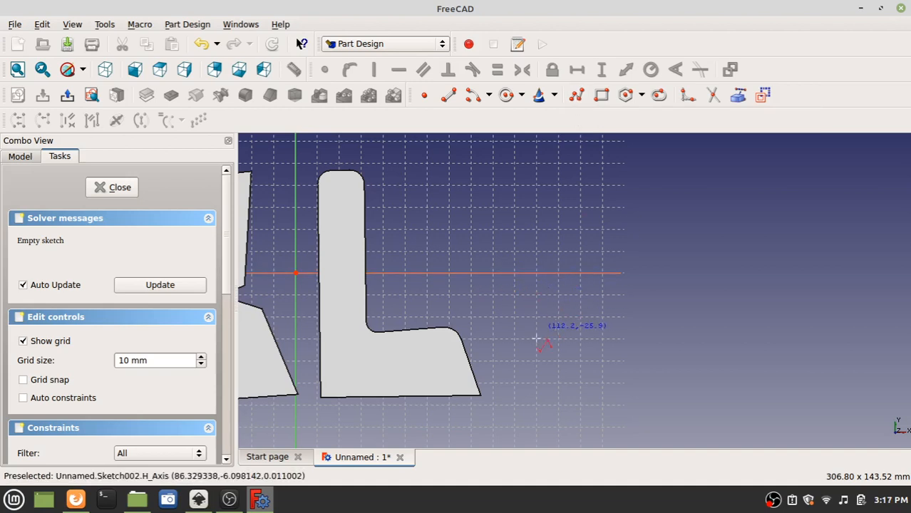
{"action": "left_click", "coordinate": [503, 393]}
{"action": "left_click", "coordinate": [559, 168]}
{"action": "left_click", "coordinate": [619, 170]}
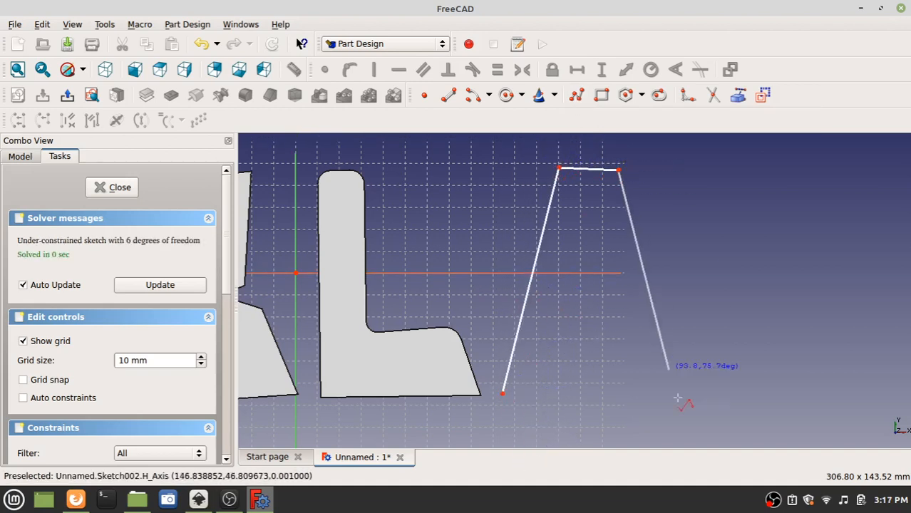
{"action": "left_click", "coordinate": [705, 392]}
{"action": "left_click", "coordinate": [634, 393]}
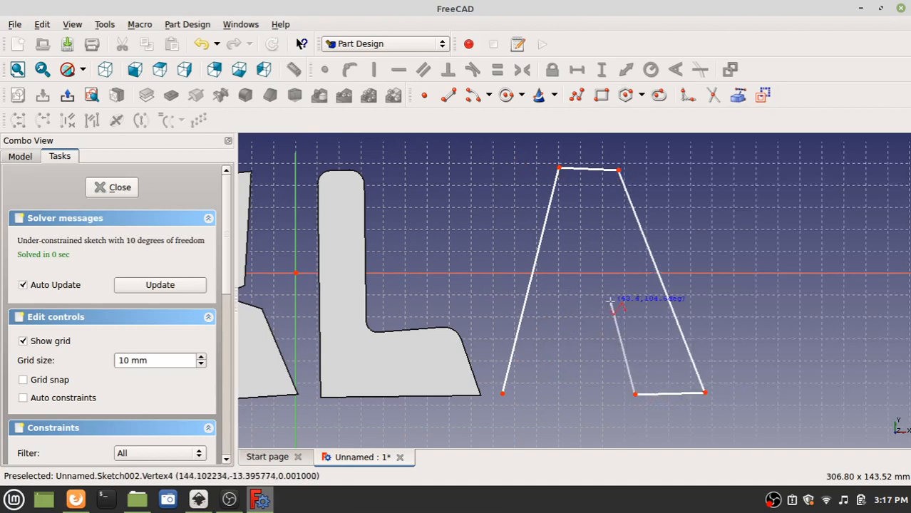
{"action": "left_click", "coordinate": [612, 303]}
{"action": "left_click", "coordinate": [578, 302]}
{"action": "left_click", "coordinate": [566, 389]}
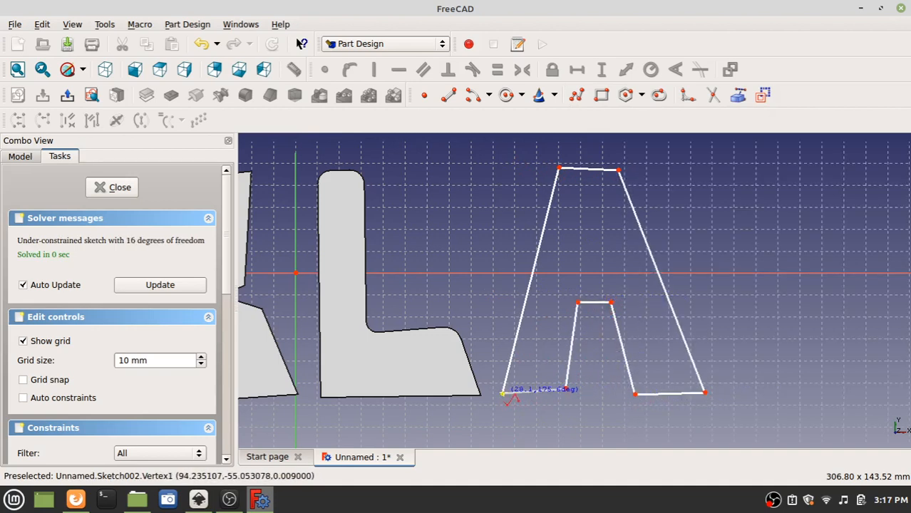
{"action": "left_click", "coordinate": [503, 393]}
Sketch a narrow triangle inside the upper part of the A, above the notch
{"action": "left_click", "coordinate": [576, 270]}
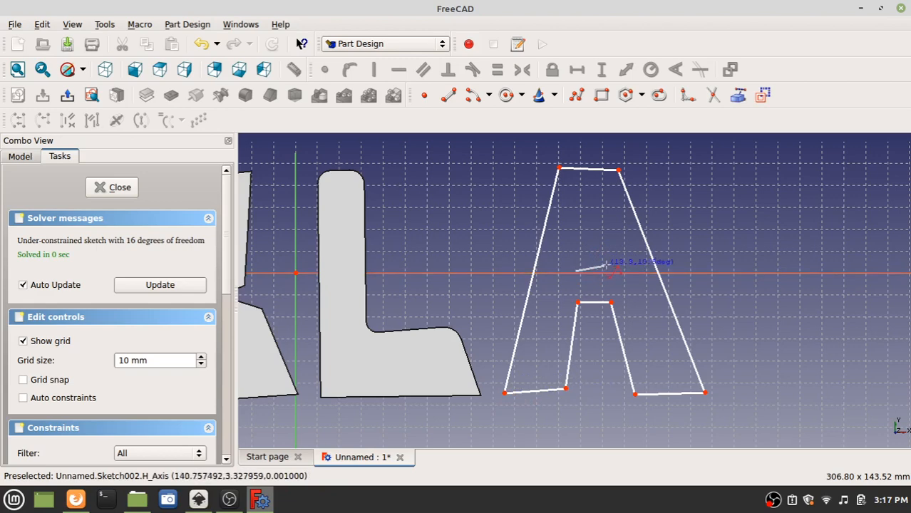
{"action": "left_click", "coordinate": [608, 265]}
{"action": "left_click", "coordinate": [601, 204]}
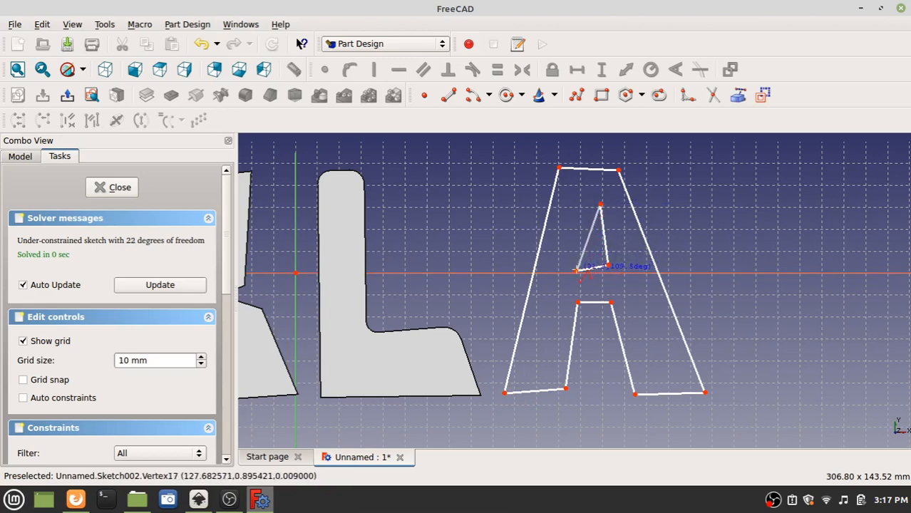
{"action": "left_click", "coordinate": [577, 270]}
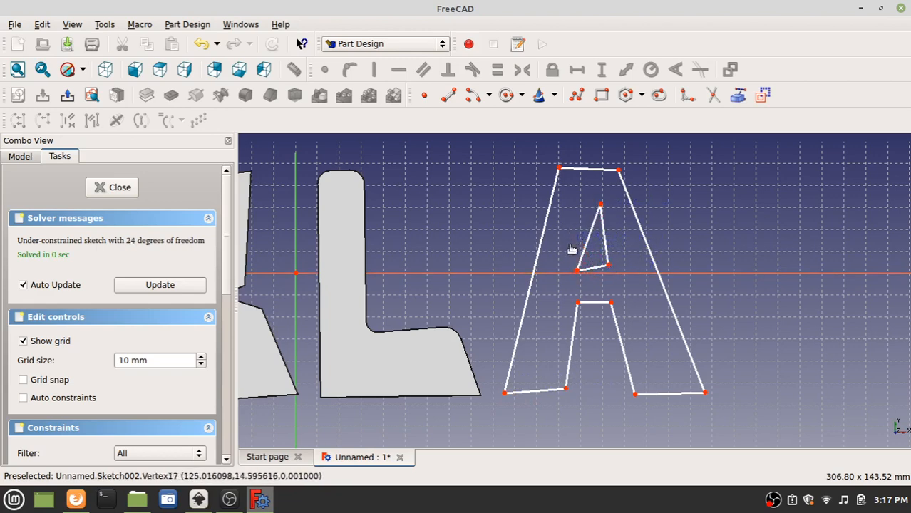
Join the endpoints at the triangle's lower left corner with a coincident constraint
{"action": "scroll", "coordinate": [575, 268], "scroll_direction": "up", "scroll_amount": 10}
{"action": "left_click_drag", "start_coordinate": [492, 266], "coordinate": [603, 320]}
{"action": "left_click", "coordinate": [324, 69]}
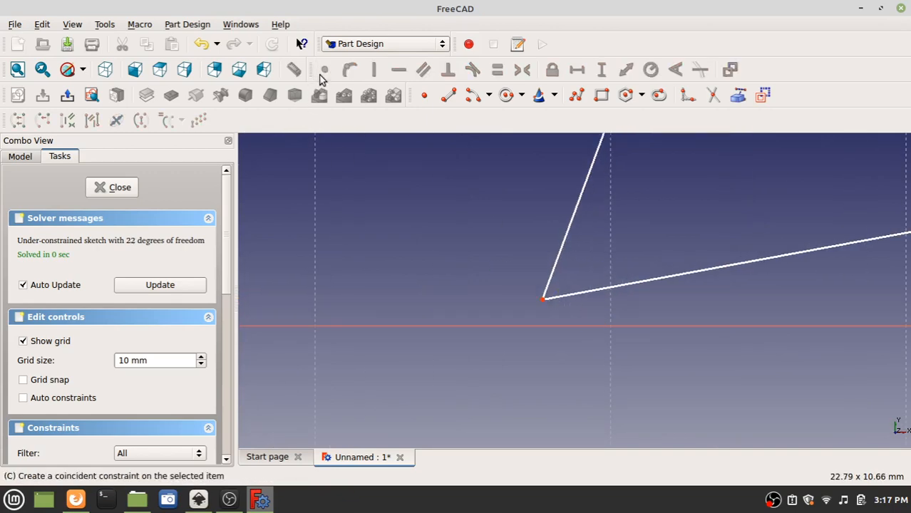
Move the triangle's apex left until it is roughly centred above the triangle's base
{"action": "scroll", "coordinate": [621, 245], "scroll_direction": "down", "scroll_amount": 3}
{"action": "scroll", "coordinate": [621, 246], "scroll_direction": "down", "scroll_amount": 6}
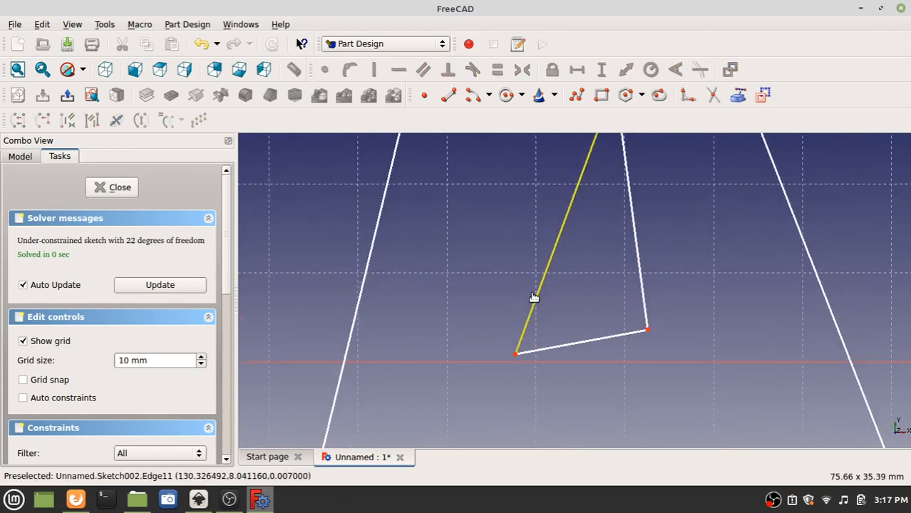
{"action": "scroll", "coordinate": [525, 250], "scroll_direction": "up", "scroll_amount": 5}
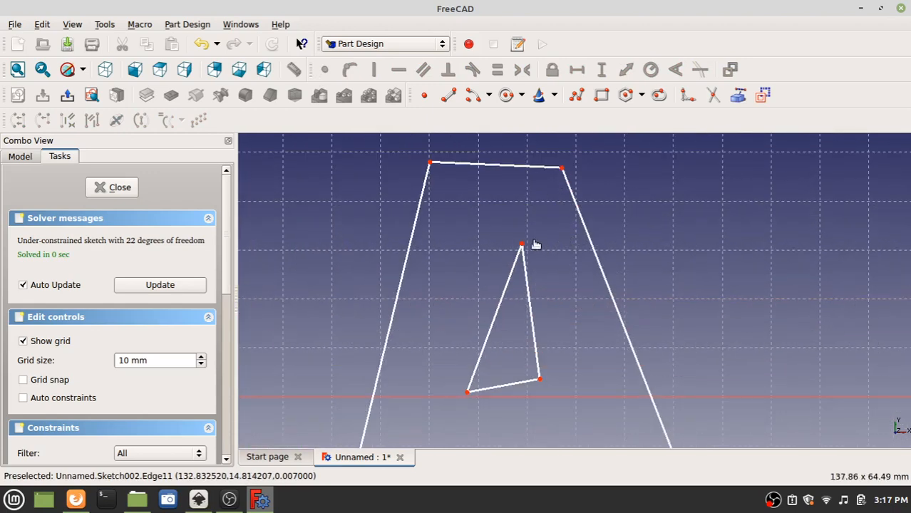
{"action": "left_click_drag", "start_coordinate": [521, 247], "coordinate": [499, 270]}
{"action": "scroll", "coordinate": [502, 266], "scroll_direction": "down", "scroll_amount": 3}
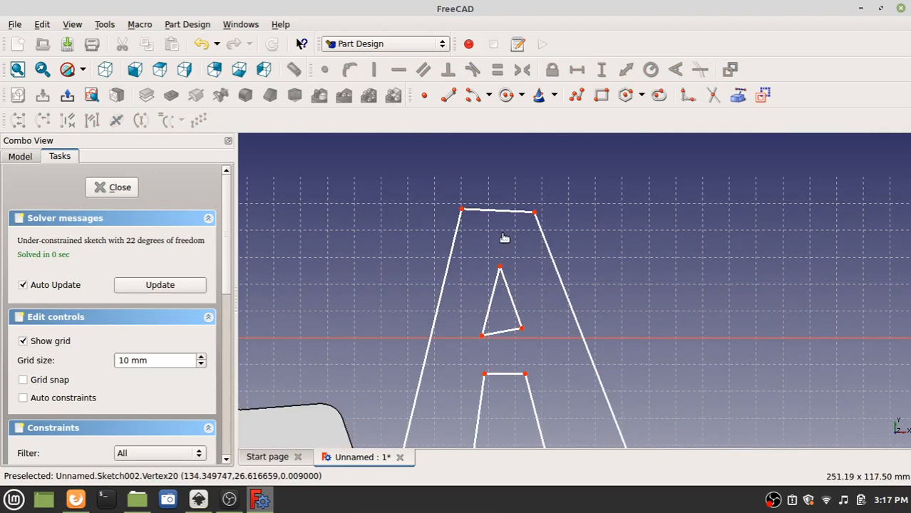
Sketch a circle to the right of the A, overlapping its slanted right side
{"action": "middle_click_drag", "start_coordinate": [503, 250], "coordinate": [493, 277]}
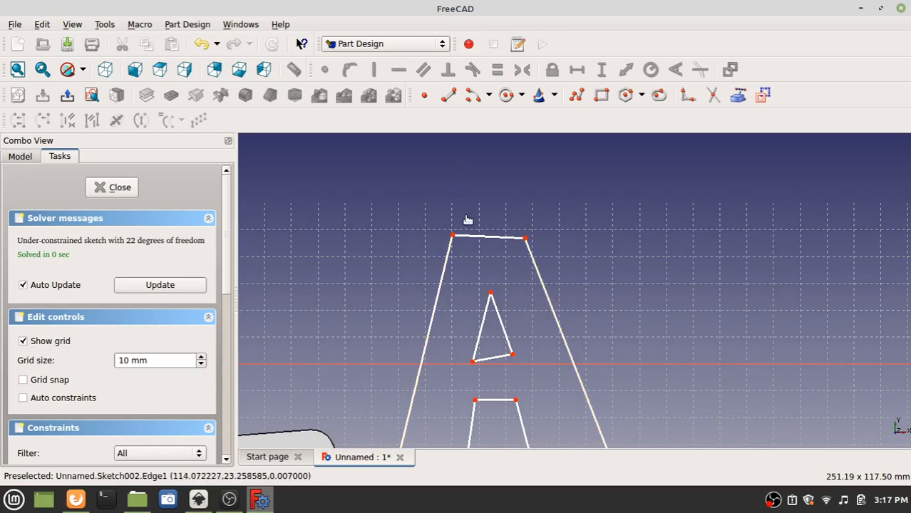
{"action": "middle_click_drag", "start_coordinate": [467, 220], "coordinate": [445, 190]}
{"action": "middle_click_drag", "start_coordinate": [502, 224], "coordinate": [498, 191]}
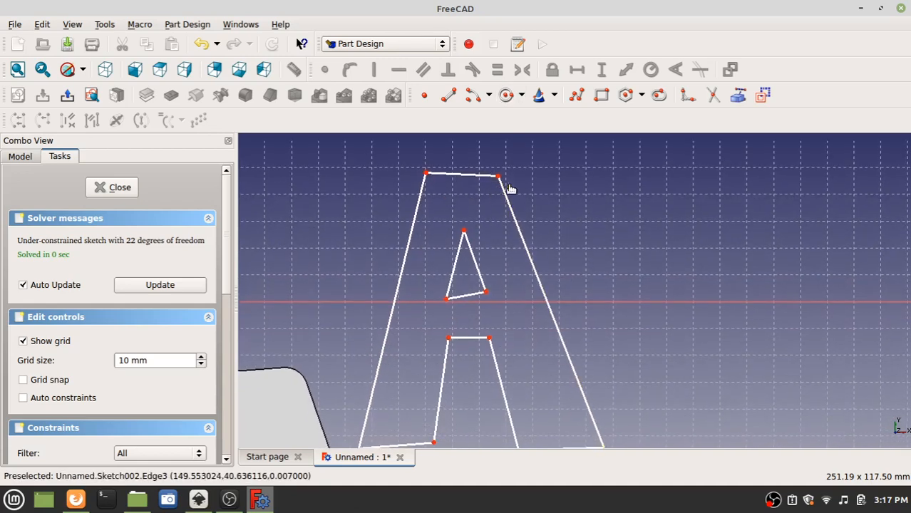
{"action": "left_click", "coordinate": [503, 101]}
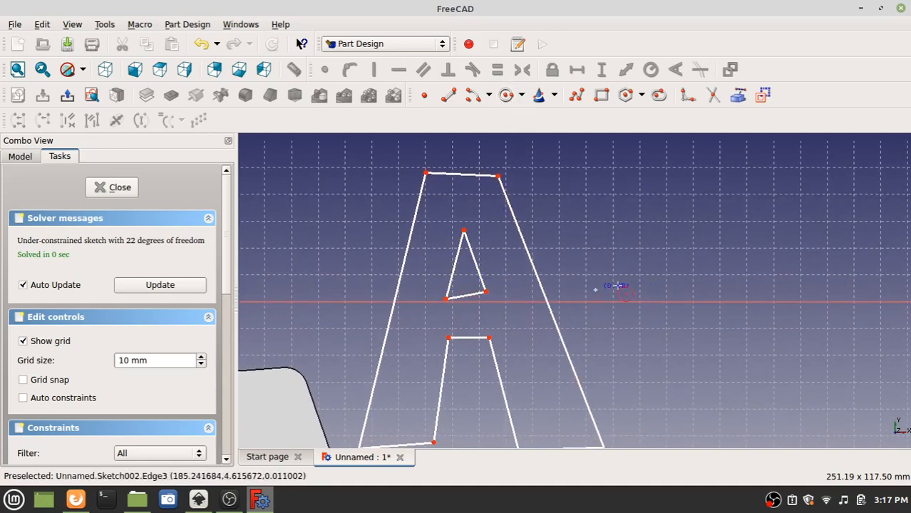
{"action": "left_click", "coordinate": [666, 277]}
{"action": "right_click", "coordinate": [611, 278]}
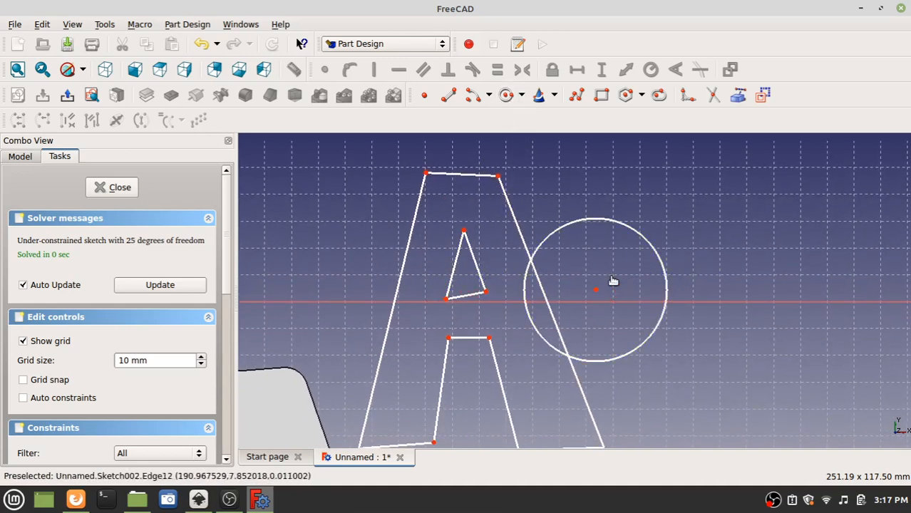
Move the circle around the triangle and shrink it to nearly fit between the A's slanted sides
{"action": "left_click_drag", "start_coordinate": [596, 292], "coordinate": [460, 254]}
{"action": "left_click_drag", "start_coordinate": [519, 275], "coordinate": [470, 253]}
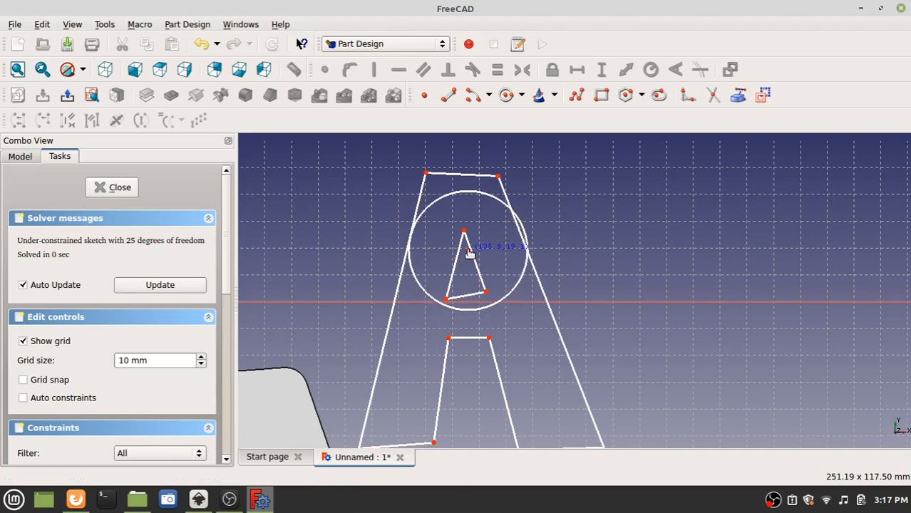
{"action": "left_click_drag", "start_coordinate": [524, 234], "coordinate": [522, 235]}
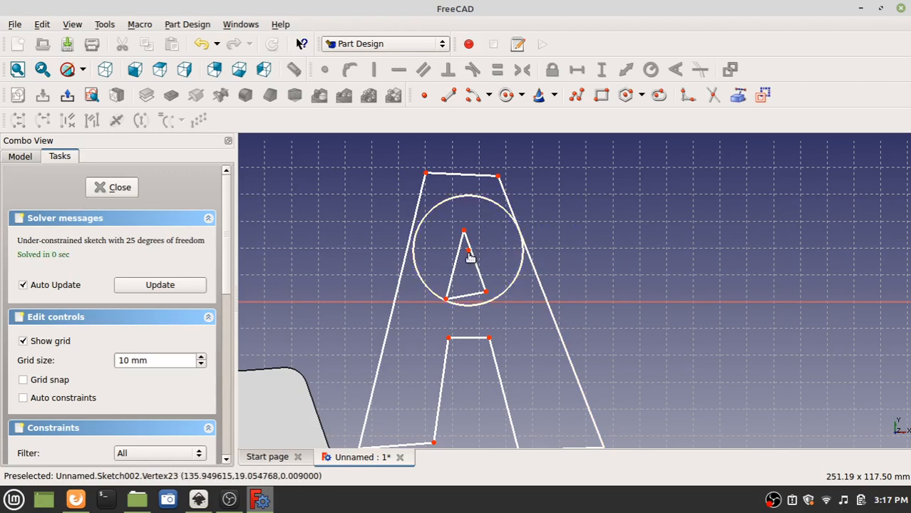
Raise the circle's centre slightly toward the triangle's apex so its edge meets both slanted sides of the A
{"action": "scroll", "coordinate": [468, 253], "scroll_direction": "up", "scroll_amount": 4}
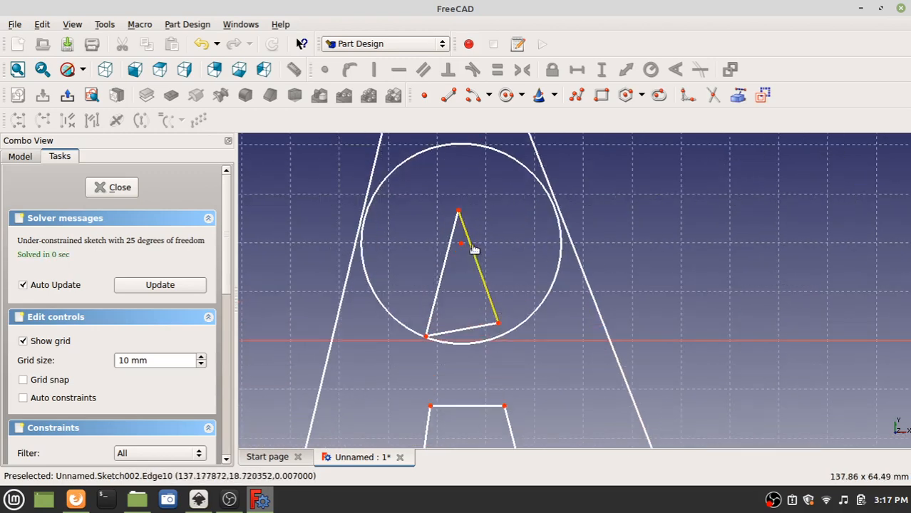
{"action": "left_click_drag", "start_coordinate": [464, 246], "coordinate": [464, 236]}
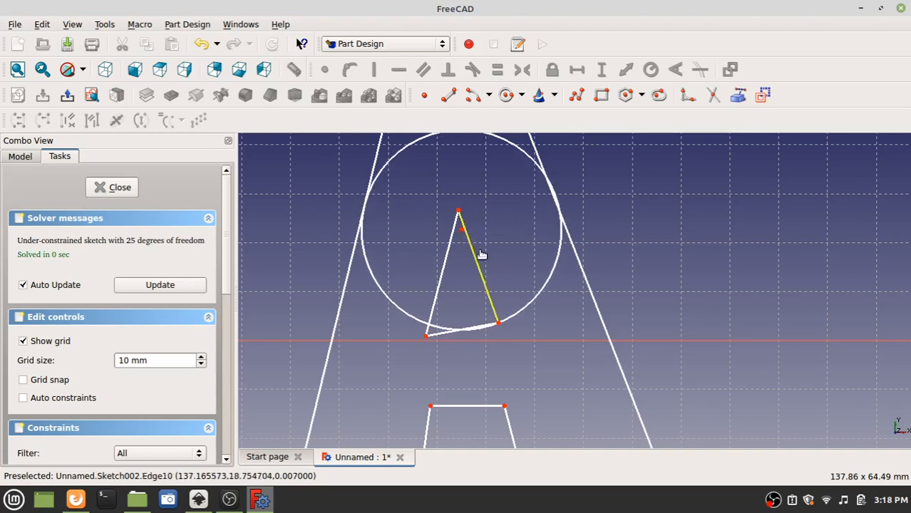
{"action": "scroll", "coordinate": [496, 265], "scroll_direction": "down", "scroll_amount": 2}
{"action": "scroll", "coordinate": [512, 224], "scroll_direction": "down", "scroll_amount": 2}
{"action": "scroll", "coordinate": [399, 239], "scroll_direction": "up", "scroll_amount": 15}
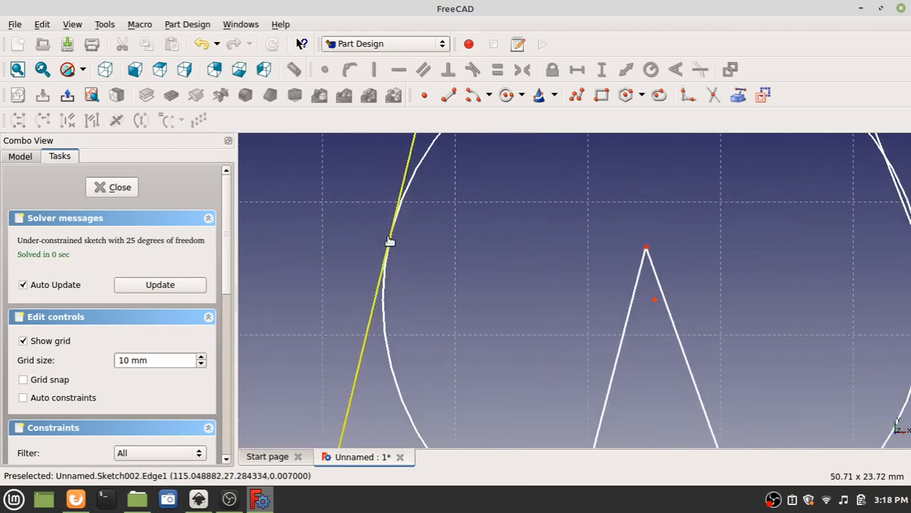
Resize the circle around the triangle's apex until its edge just about touches both slanted sides of the A
{"action": "scroll", "coordinate": [393, 249], "scroll_direction": "down", "scroll_amount": 2}
{"action": "scroll", "coordinate": [765, 289], "scroll_direction": "down", "scroll_amount": 6}
{"action": "scroll", "coordinate": [783, 316], "scroll_direction": "down", "scroll_amount": 3}
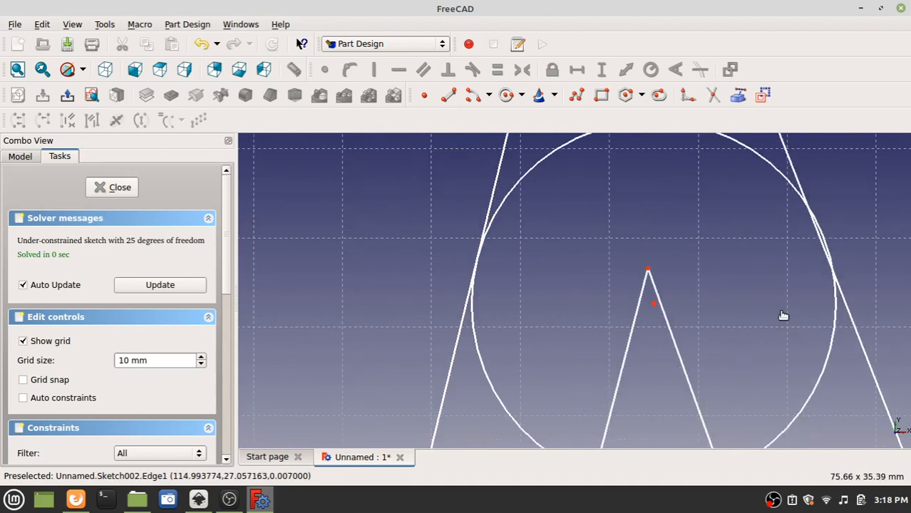
{"action": "left_click_drag", "start_coordinate": [825, 338], "coordinate": [827, 350]}
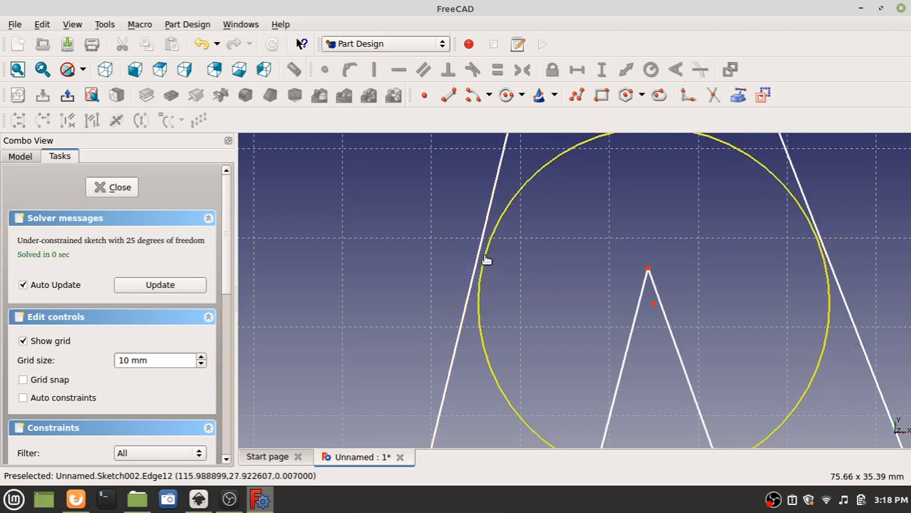
{"action": "left_click_drag", "start_coordinate": [485, 260], "coordinate": [476, 254]}
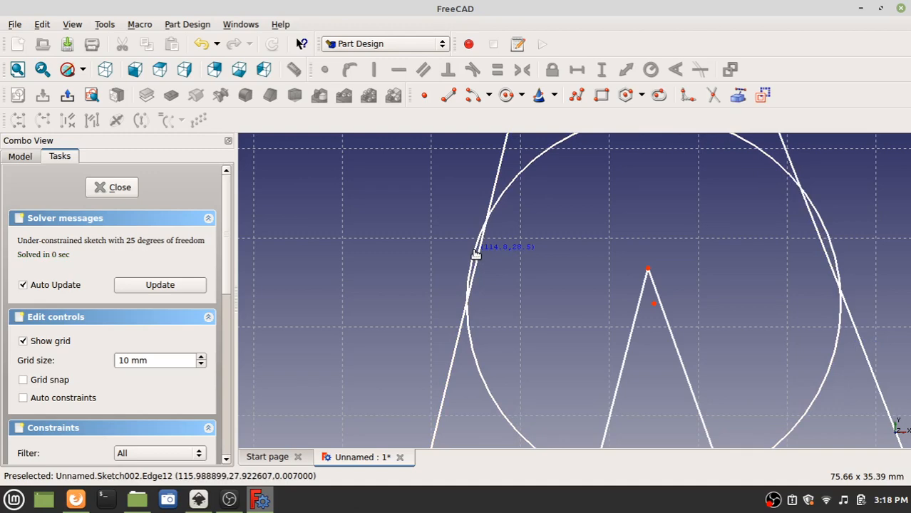
{"action": "left_click_drag", "start_coordinate": [476, 254], "coordinate": [500, 263]}
{"action": "scroll", "coordinate": [488, 235], "scroll_direction": "down", "scroll_amount": 3}
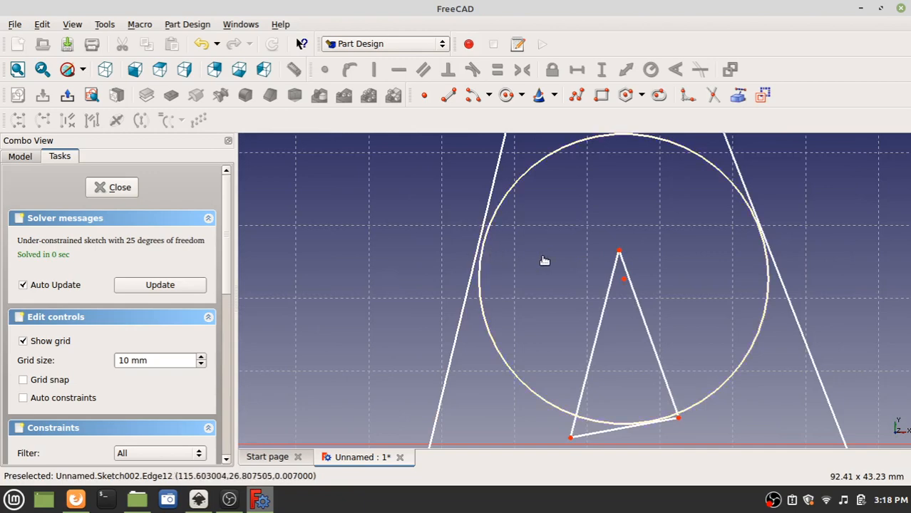
{"action": "scroll", "coordinate": [545, 258], "scroll_direction": "down", "scroll_amount": 2}
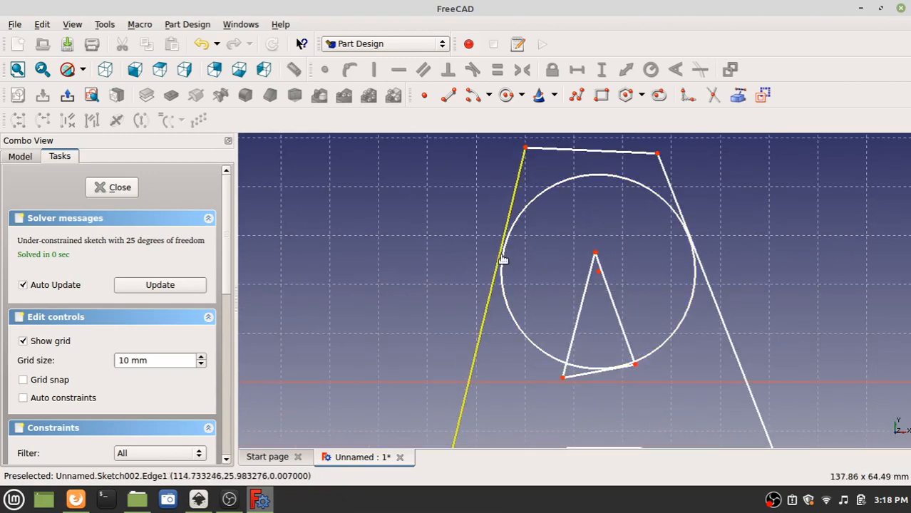
Draw two short lines crossing the A's slanted sides and the circle where they meet, one on each side
{"action": "left_click", "coordinate": [453, 100]}
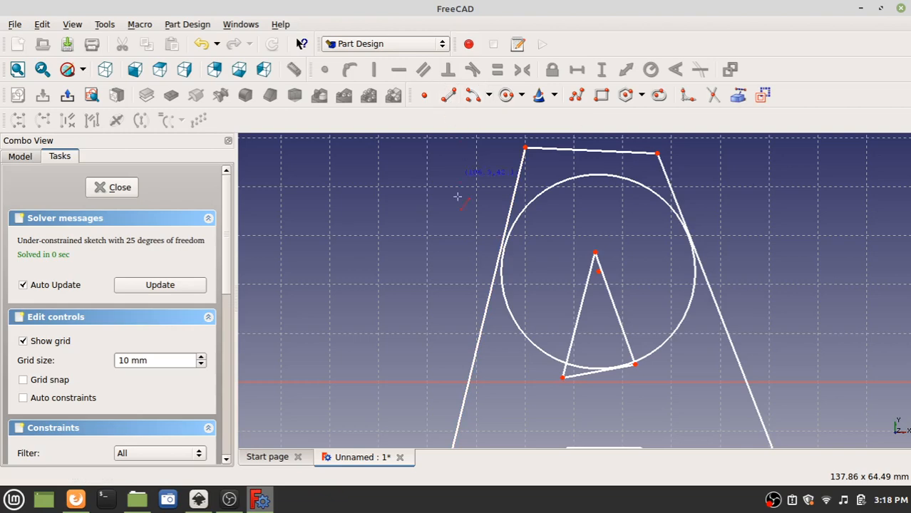
{"action": "scroll", "coordinate": [492, 242], "scroll_direction": "up", "scroll_amount": 3}
{"action": "left_click", "coordinate": [488, 231]}
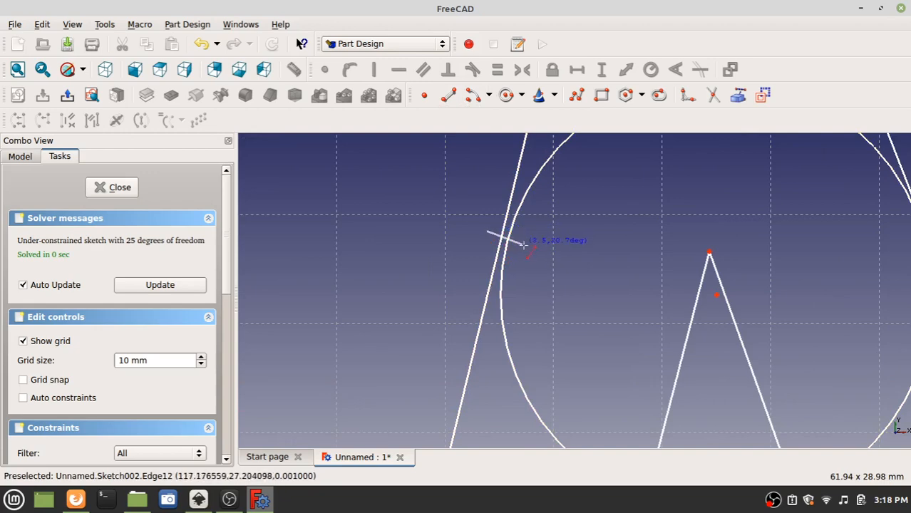
{"action": "left_click", "coordinate": [525, 245]}
{"action": "middle_click_drag", "start_coordinate": [687, 214], "coordinate": [394, 232]}
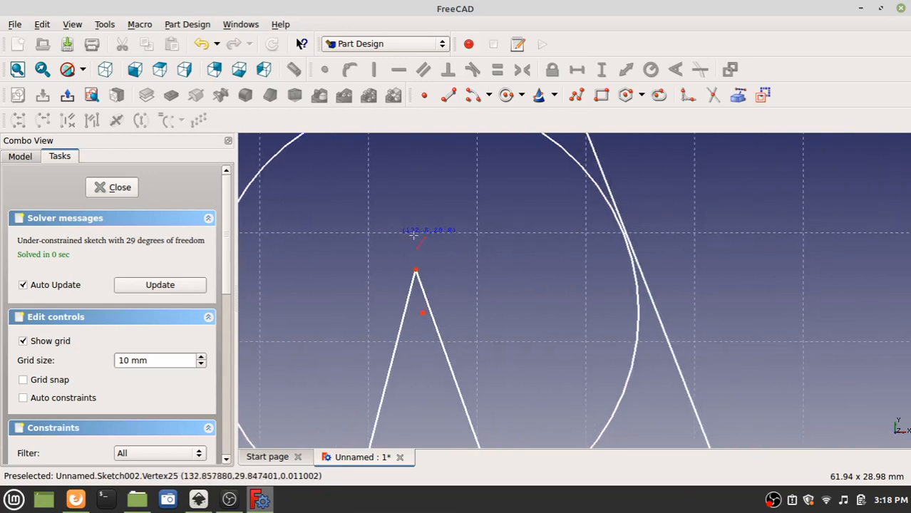
{"action": "left_click", "coordinate": [658, 228]}
{"action": "left_click", "coordinate": [602, 244]}
{"action": "scroll", "coordinate": [525, 248], "scroll_direction": "down", "scroll_amount": 2}
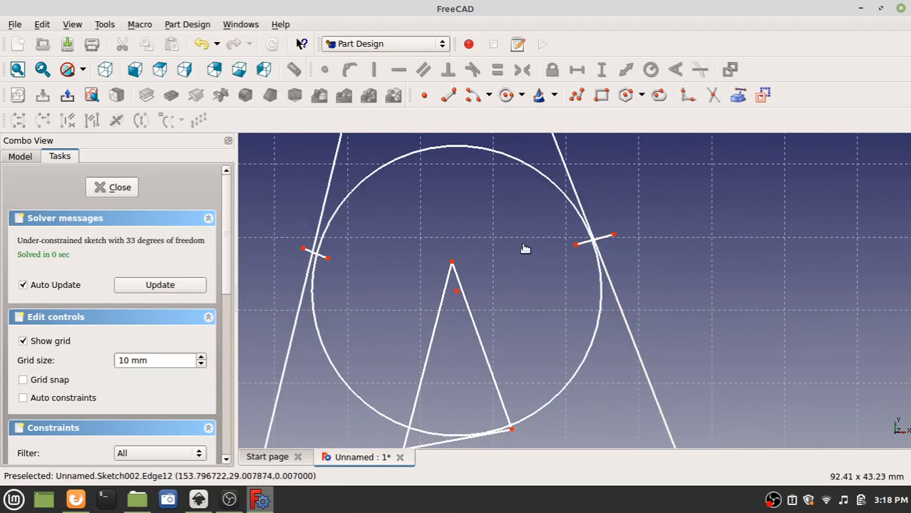
{"action": "scroll", "coordinate": [513, 231], "scroll_direction": "down", "scroll_amount": 2}
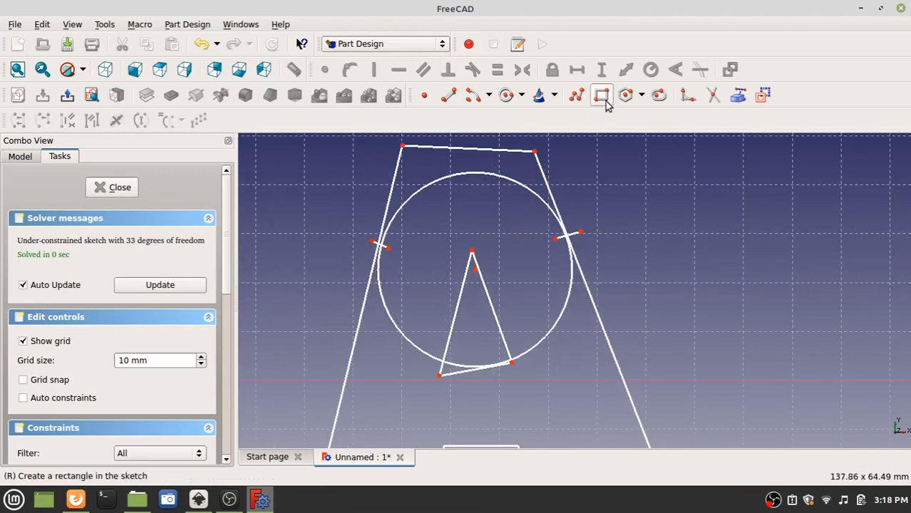
Trim the A's slanted sides above the short crossing lines and the circle's lower part, keeping only the top arc
{"action": "left_click", "coordinate": [710, 100]}
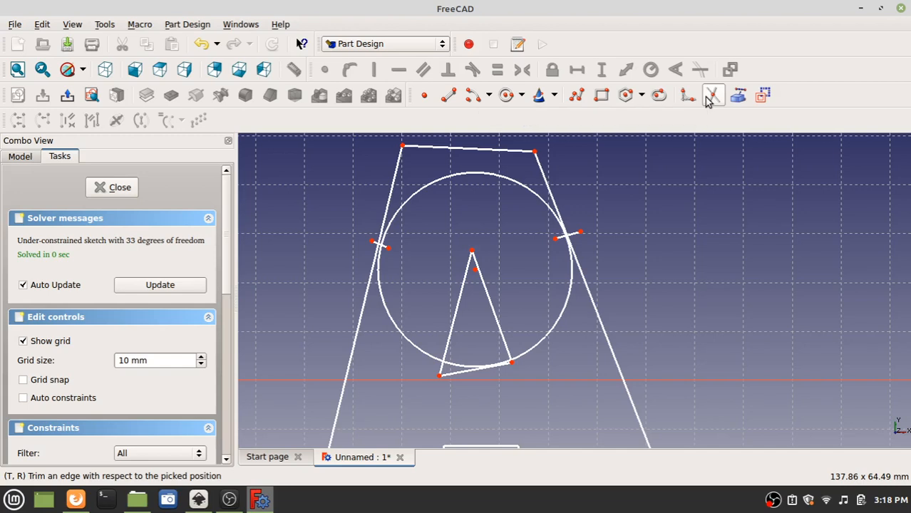
{"action": "left_click", "coordinate": [392, 184]}
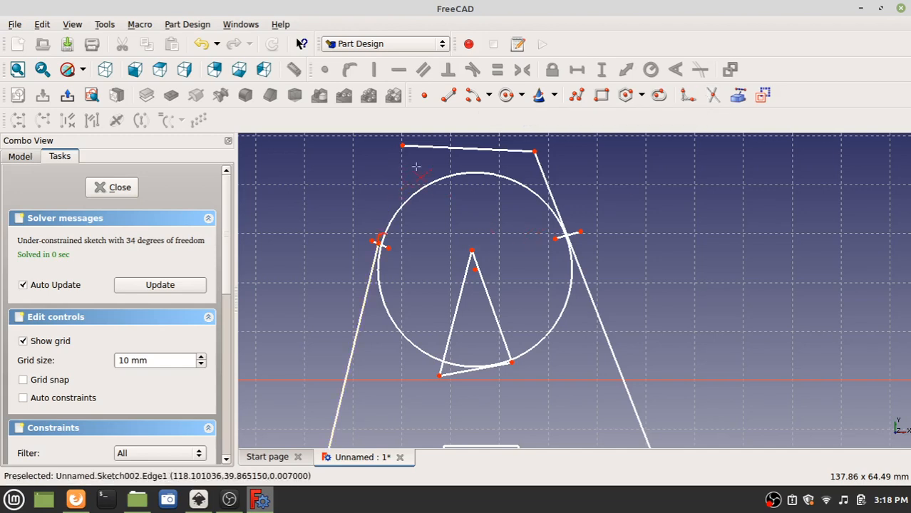
{"action": "left_click", "coordinate": [546, 174]}
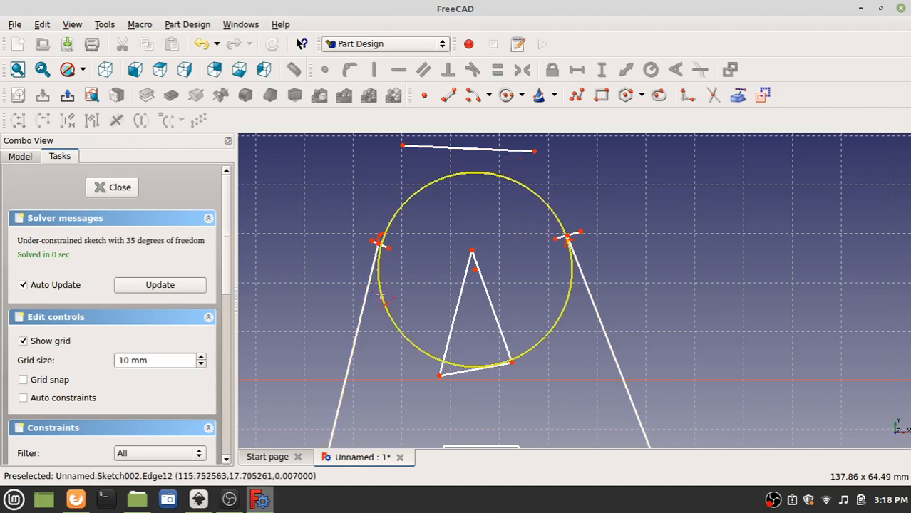
{"action": "left_click", "coordinate": [477, 366]}
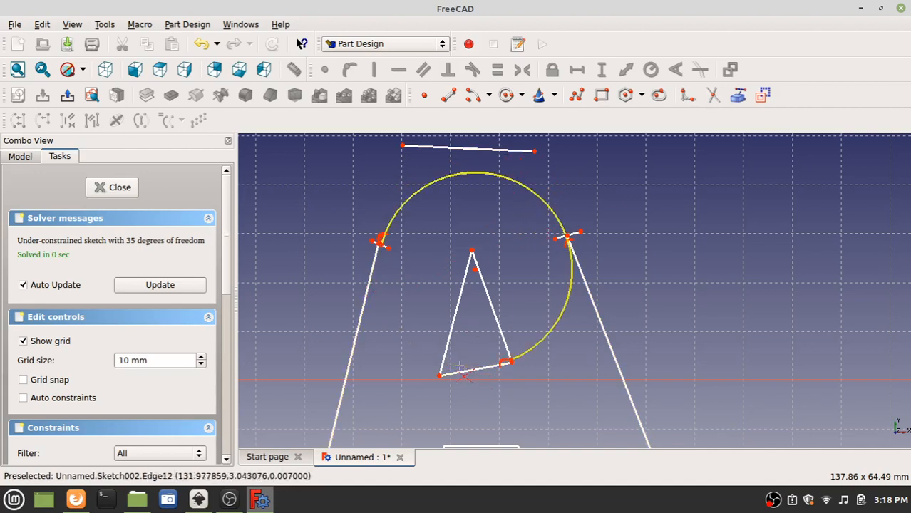
{"action": "left_click", "coordinate": [569, 258]}
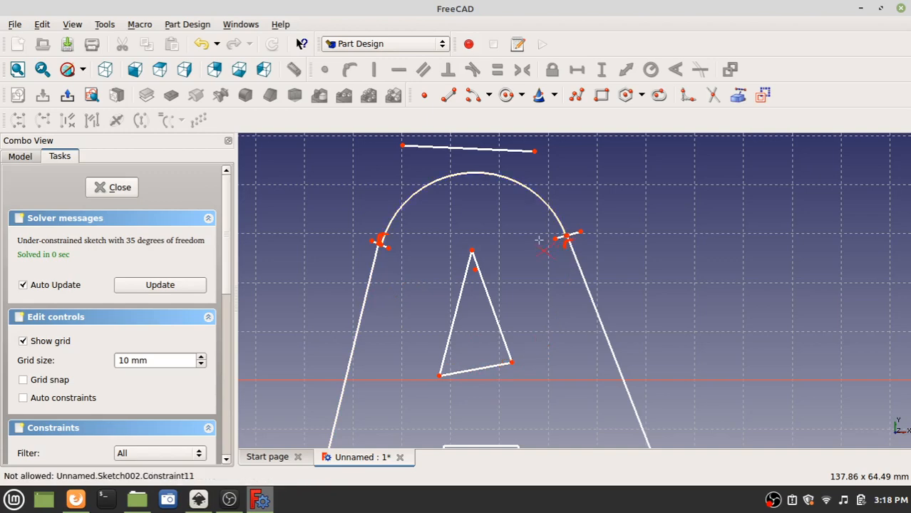
Delete the short crossing line on the A's right side and make the arc end coincident with the slanted side's end
{"action": "scroll", "coordinate": [581, 243], "scroll_direction": "up", "scroll_amount": 5}
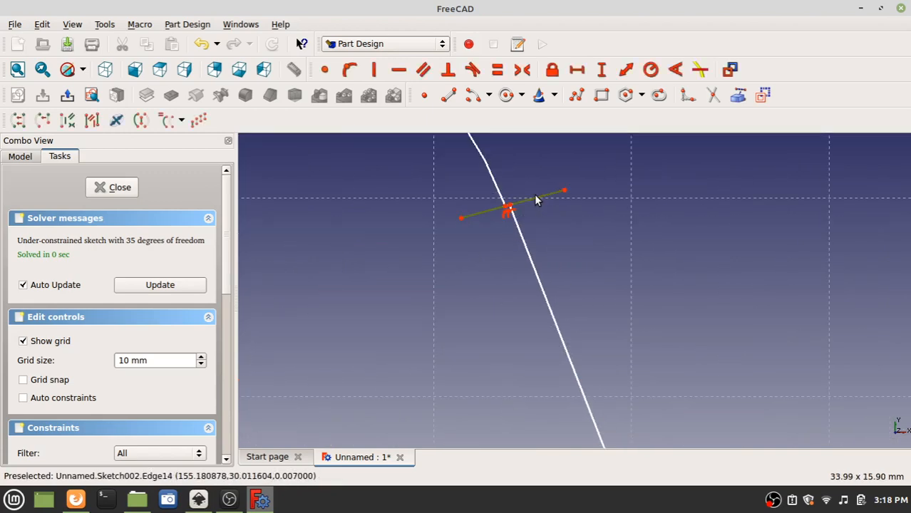
{"action": "key", "text": "Delete"}
{"action": "mouse_move", "coordinate": [372, 207]}
{"action": "middle_mouse_down"}
{"action": "mouse_move", "coordinate": [633, 246]}
{"action": "mouse_move", "coordinate": [592, 293]}
{"action": "middle_mouse_up"}
{"action": "scroll", "coordinate": [548, 259], "scroll_direction": "up", "scroll_amount": 9}
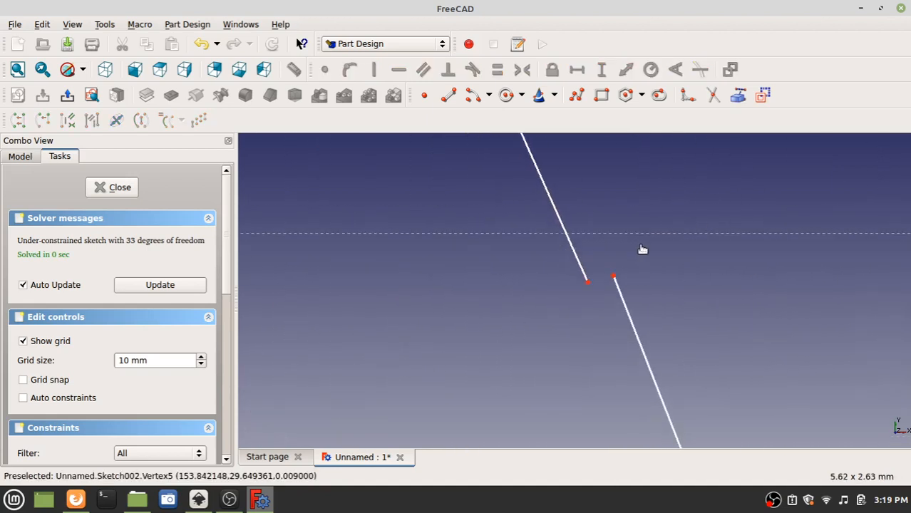
{"action": "left_click_drag", "start_coordinate": [643, 249], "coordinate": [525, 285]}
{"action": "left_click", "coordinate": [326, 70]}
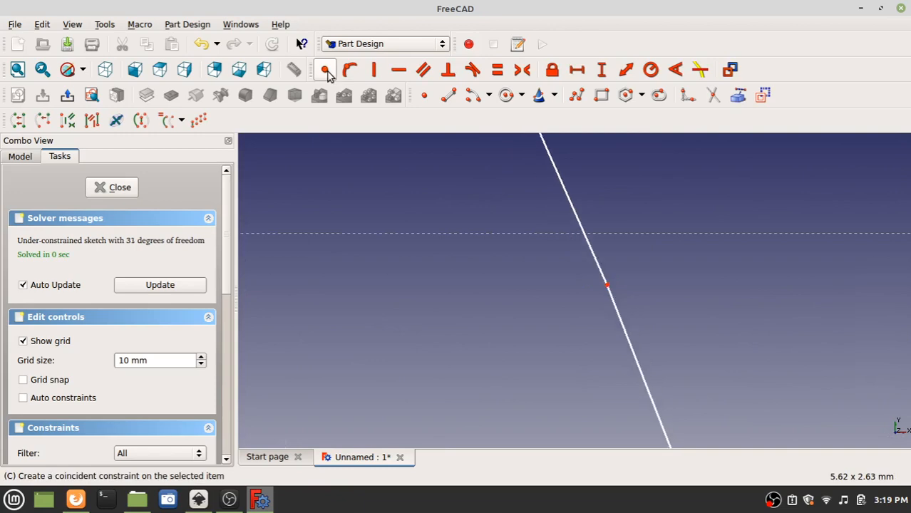
Delete the short crossing line on the A's left side and make the arc end coincident with the slanted side's end
{"action": "scroll", "coordinate": [368, 269], "scroll_direction": "down", "scroll_amount": 4}
{"action": "middle_click_drag", "start_coordinate": [508, 247], "coordinate": [785, 229]}
{"action": "scroll", "coordinate": [519, 278], "scroll_direction": "down", "scroll_amount": 8}
{"action": "mouse_move", "coordinate": [493, 263]}
{"action": "middle_mouse_down"}
{"action": "mouse_move", "coordinate": [581, 250]}
{"action": "mouse_move", "coordinate": [908, 249]}
{"action": "middle_mouse_up"}
{"action": "scroll", "coordinate": [559, 288], "scroll_direction": "up", "scroll_amount": 7}
{"action": "left_click", "coordinate": [557, 223]}
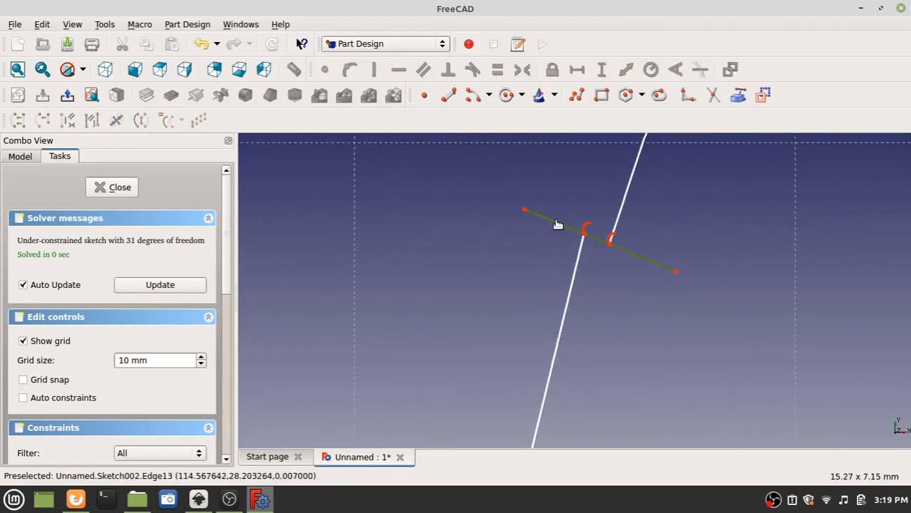
{"action": "key", "text": "Delete"}
{"action": "left_click_drag", "start_coordinate": [574, 224], "coordinate": [692, 290]}
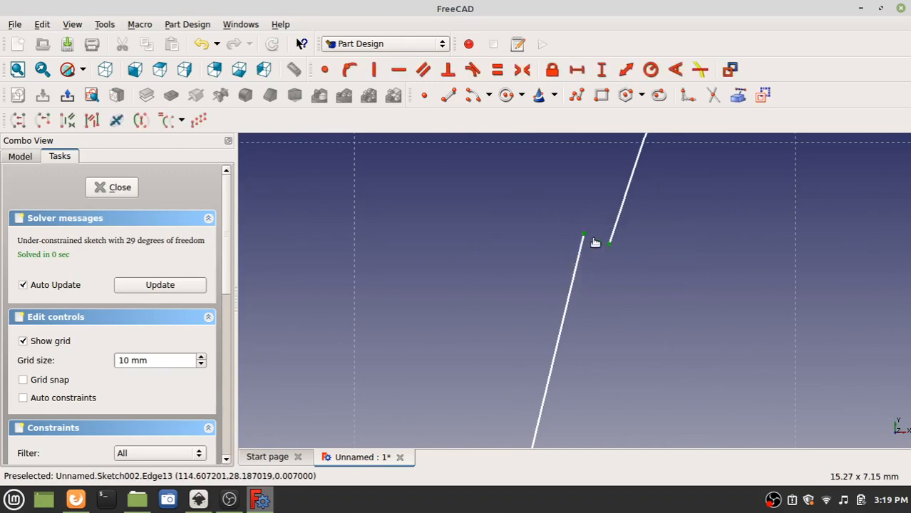
{"action": "left_click", "coordinate": [325, 69]}
{"action": "scroll", "coordinate": [742, 314], "scroll_direction": "down", "scroll_amount": 6}
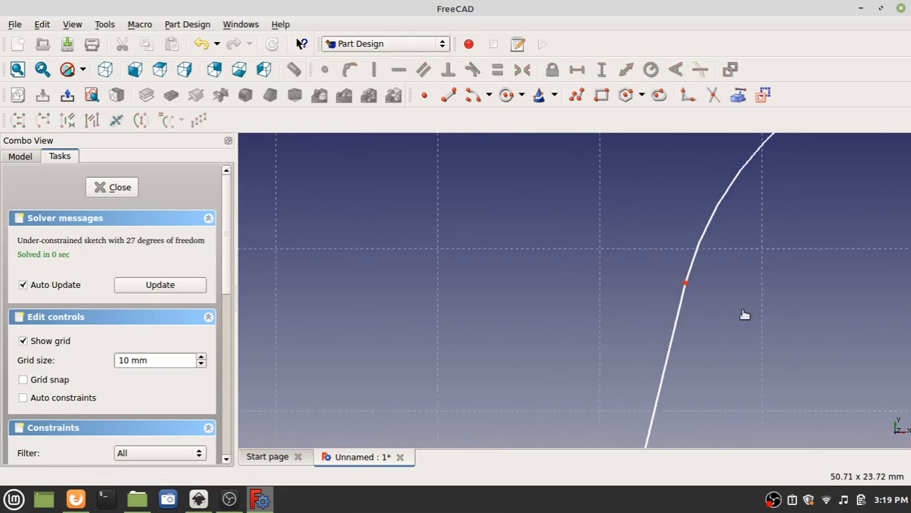
Delete the leftover straight line above the A's rounded top
{"action": "scroll", "coordinate": [743, 314], "scroll_direction": "down", "scroll_amount": 5}
{"action": "middle_click_drag", "start_coordinate": [823, 219], "coordinate": [589, 179]}
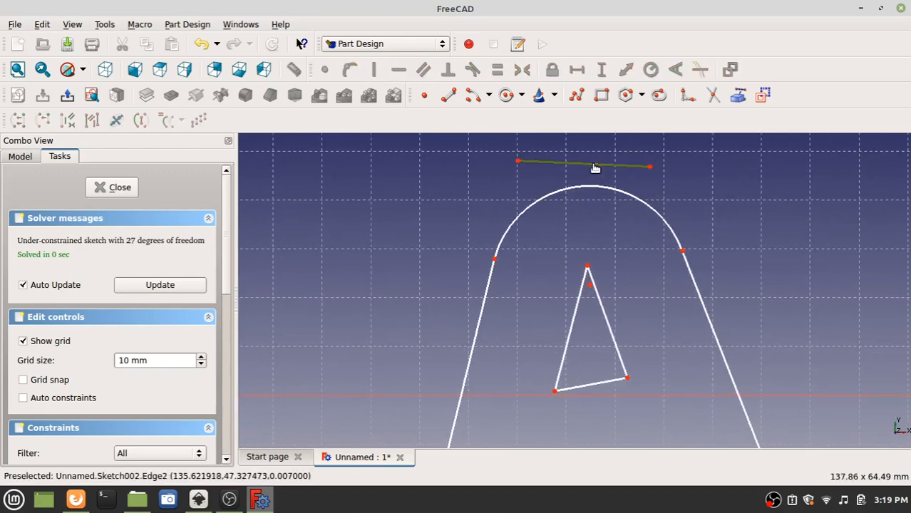
{"action": "left_click", "coordinate": [595, 167]}
{"action": "key", "text": "Delete"}
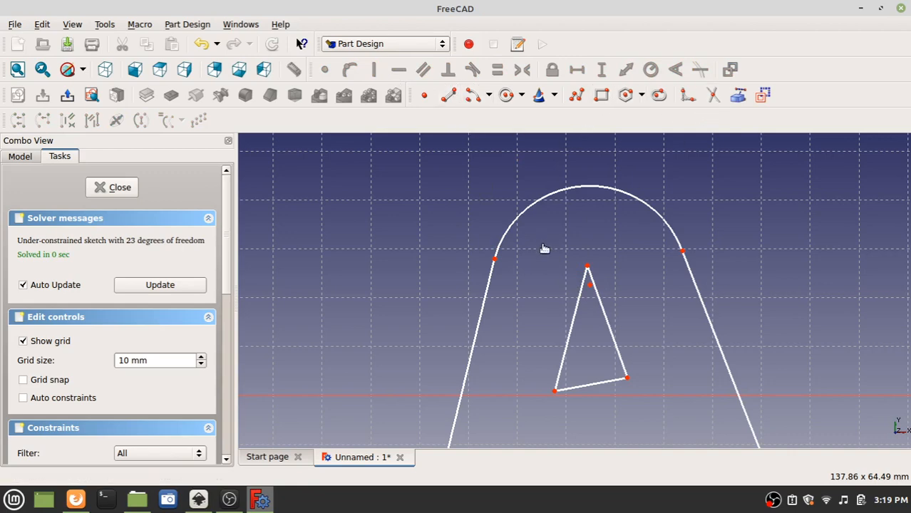
Round the apex of the A's inner triangle with a sketch fillet between its two slanted edges
{"action": "scroll", "coordinate": [553, 263], "scroll_direction": "down", "scroll_amount": 4}
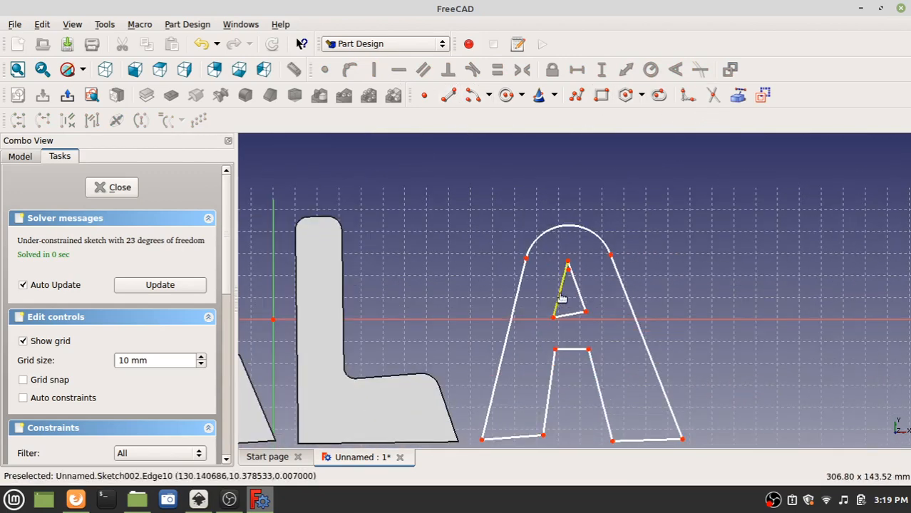
{"action": "scroll", "coordinate": [556, 305], "scroll_direction": "up", "scroll_amount": 6}
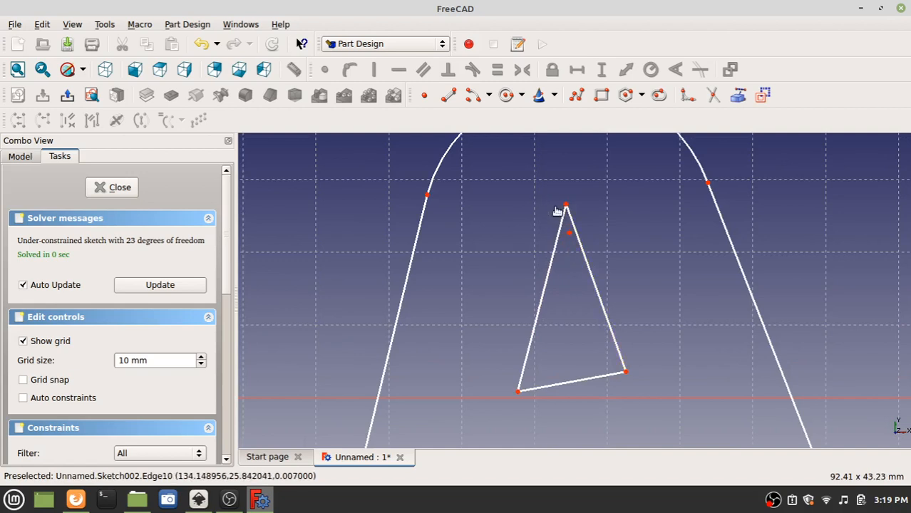
{"action": "left_click", "coordinate": [686, 97]}
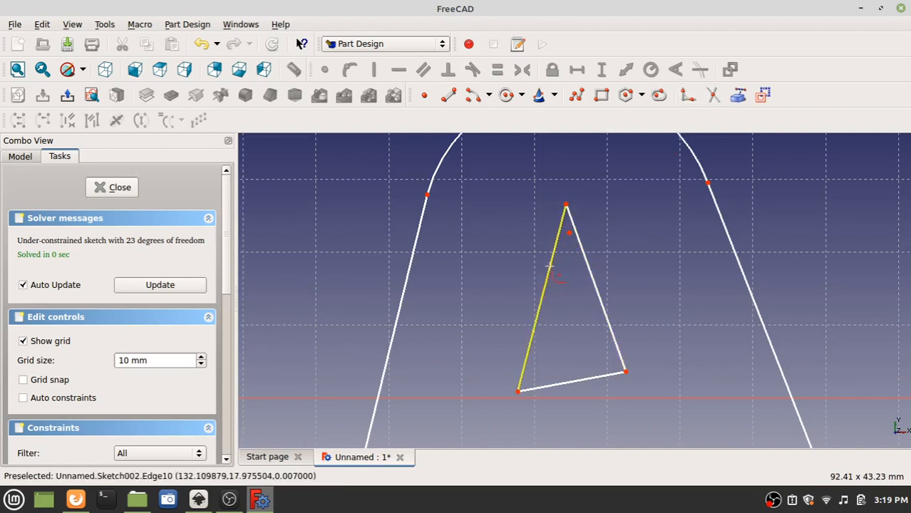
{"action": "left_click", "coordinate": [546, 285]}
{"action": "left_click", "coordinate": [586, 262]}
{"action": "scroll", "coordinate": [587, 225], "scroll_direction": "down", "scroll_amount": 3}
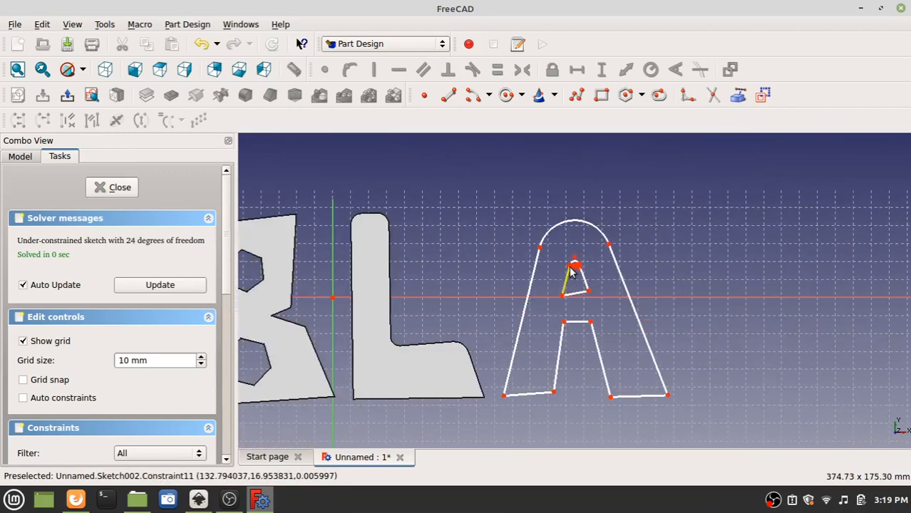
Sketch a thin horizontal rectangle across the foot of the A's right leg, extending past both sides of it
{"action": "scroll", "coordinate": [606, 299], "scroll_direction": "down", "scroll_amount": 4}
{"action": "middle_click_drag", "start_coordinate": [560, 232], "coordinate": [551, 222]}
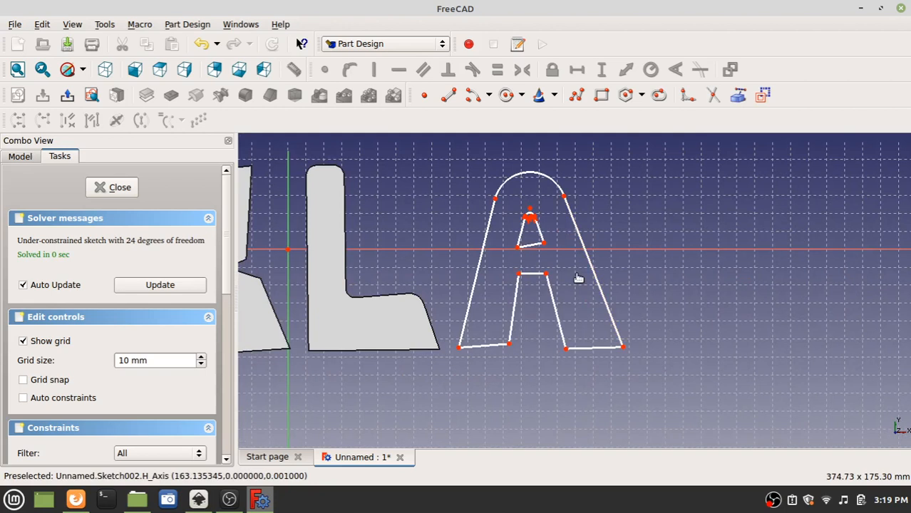
{"action": "left_click", "coordinate": [601, 95]}
{"action": "left_click", "coordinate": [541, 334]}
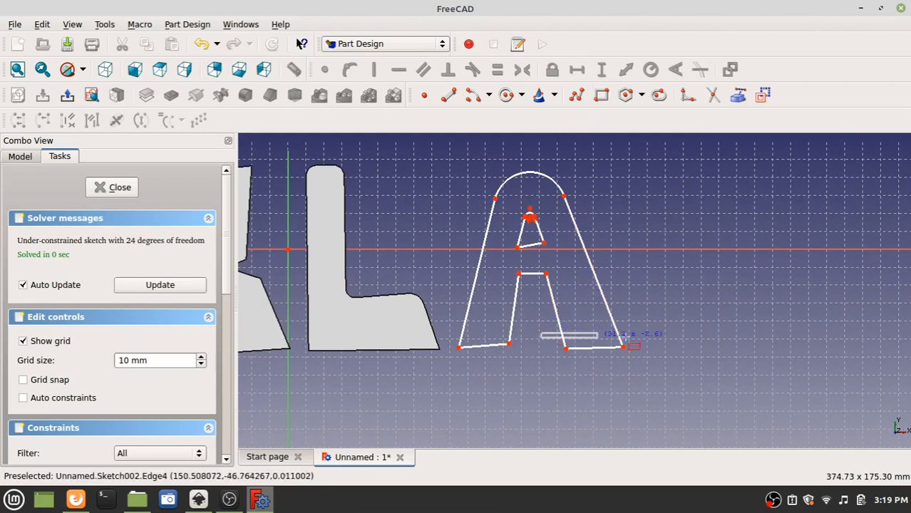
{"action": "left_click", "coordinate": [648, 349]}
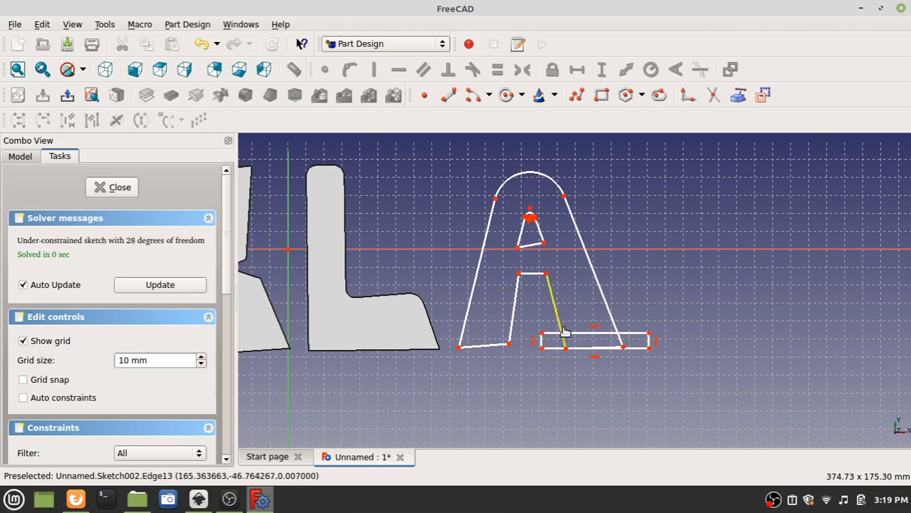
Trim the right leg's lines inside the rectangle, its old slanted base, and the rectangle's upper edge between the leg's sides
{"action": "scroll", "coordinate": [575, 346], "scroll_direction": "up", "scroll_amount": 6}
{"action": "middle_click_drag", "start_coordinate": [541, 211], "coordinate": [520, 187]}
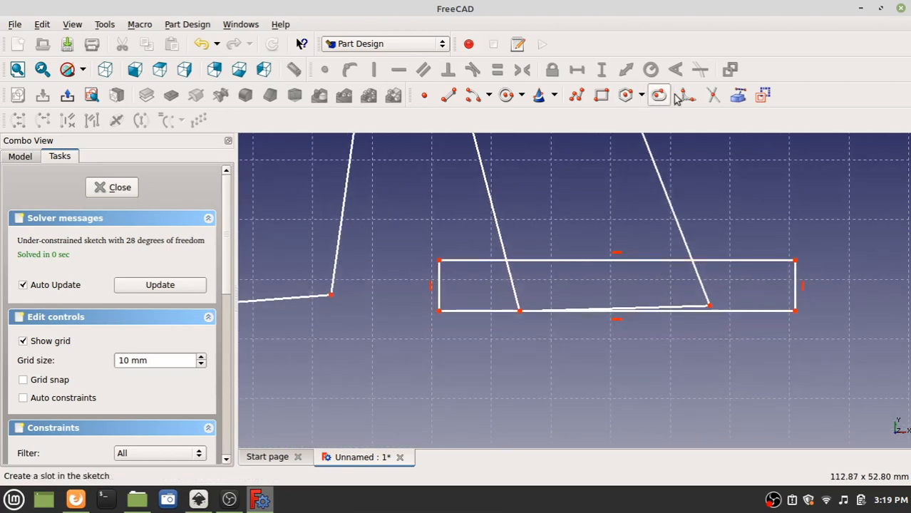
{"action": "left_click", "coordinate": [714, 95]}
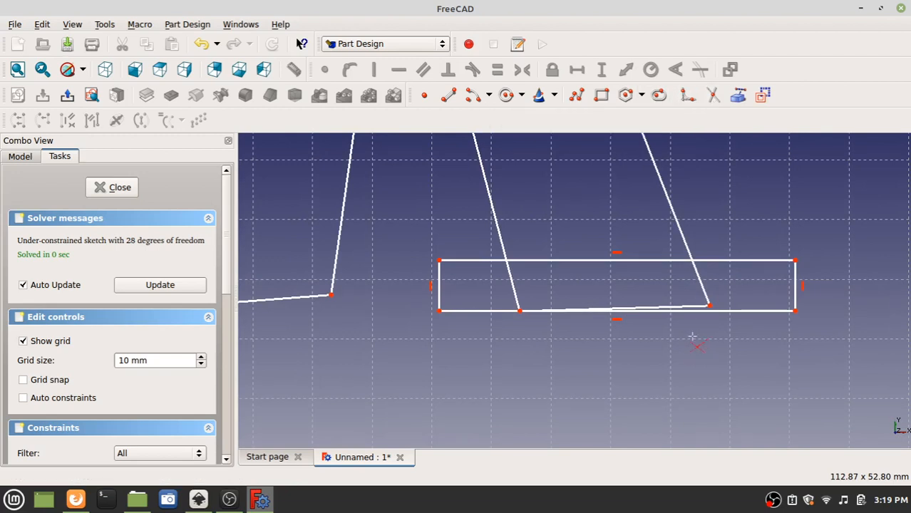
{"action": "left_click", "coordinate": [509, 288]}
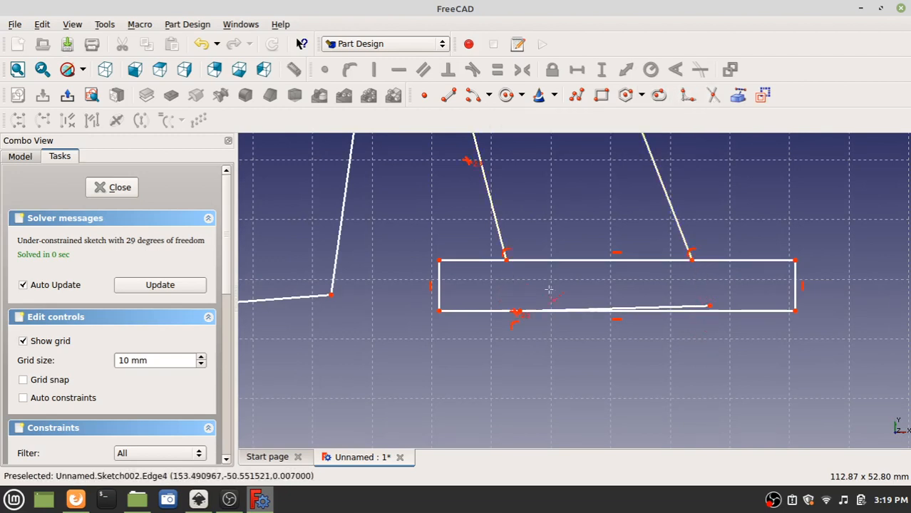
{"action": "left_click", "coordinate": [696, 308]}
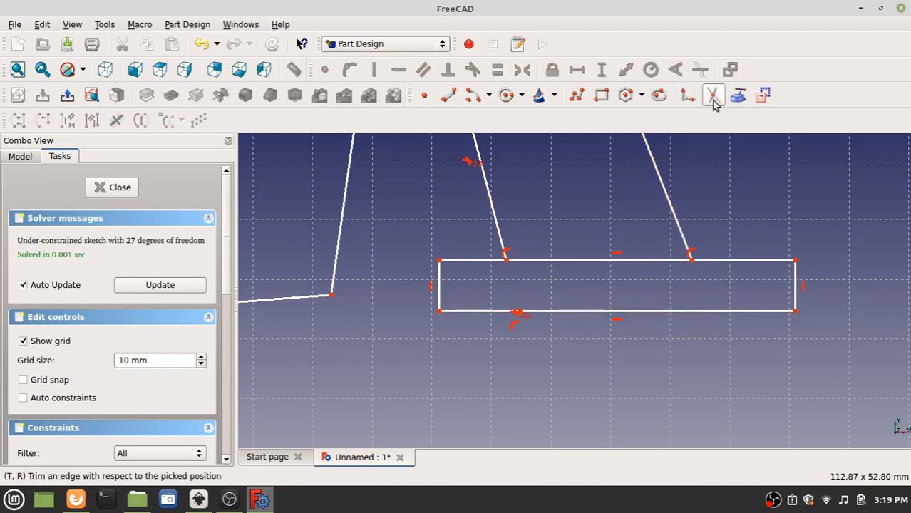
{"action": "left_click", "coordinate": [610, 261]}
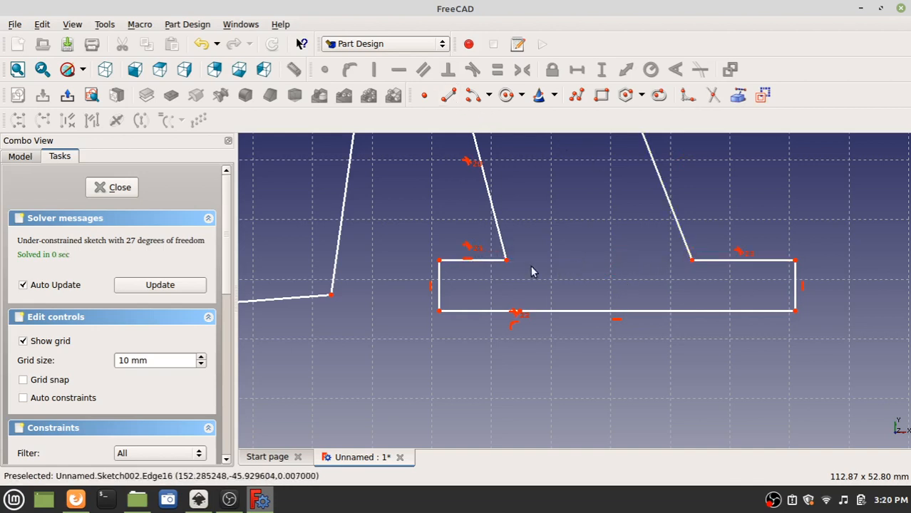
Undo the last trim and draw a short helper line across each point where the right leg's sides meet the rectangle's upper edge
{"action": "key", "text": "ctrl+z"}
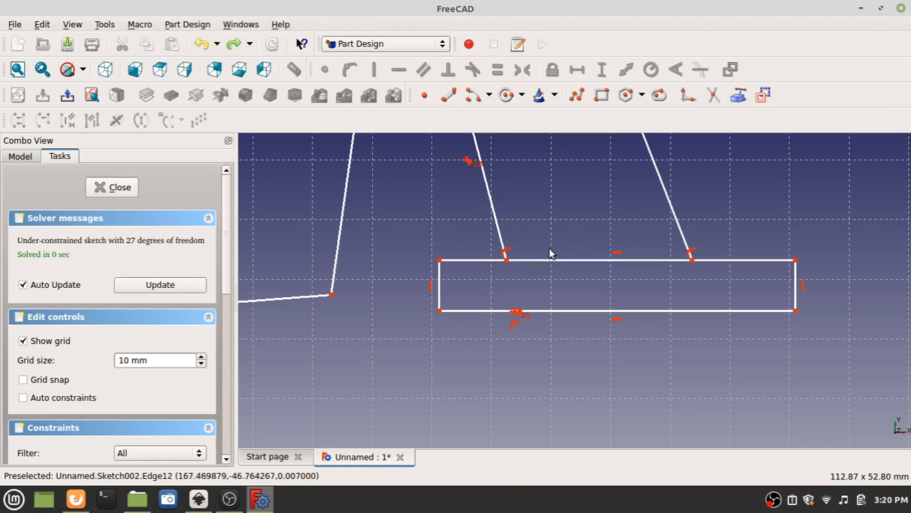
{"action": "scroll", "coordinate": [502, 262], "scroll_direction": "up", "scroll_amount": 4}
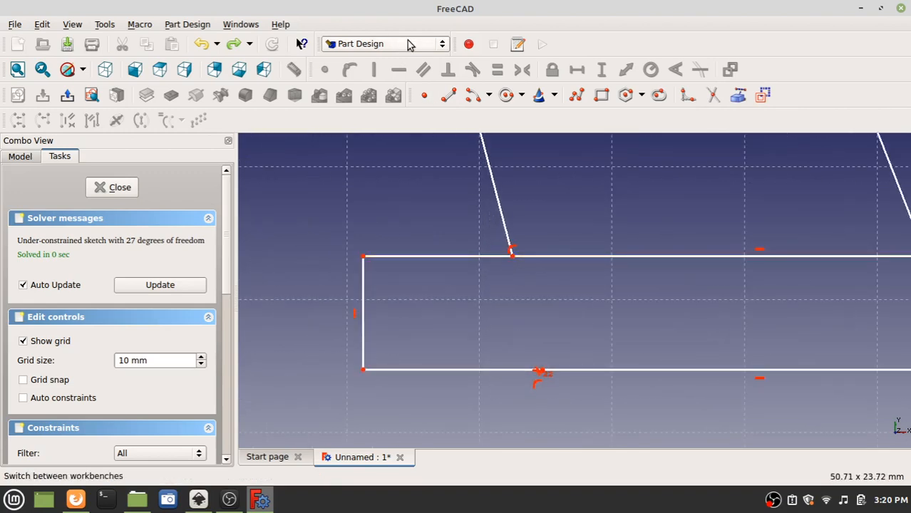
{"action": "left_click", "coordinate": [448, 95]}
{"action": "left_click", "coordinate": [494, 235]}
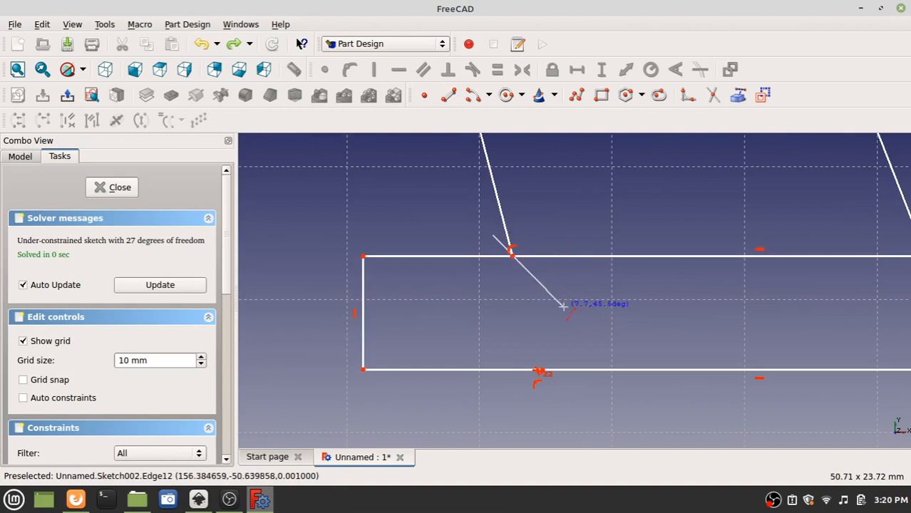
{"action": "left_click", "coordinate": [564, 307]}
{"action": "middle_click_drag", "start_coordinate": [753, 298], "coordinate": [507, 298]}
{"action": "left_click", "coordinate": [698, 225]}
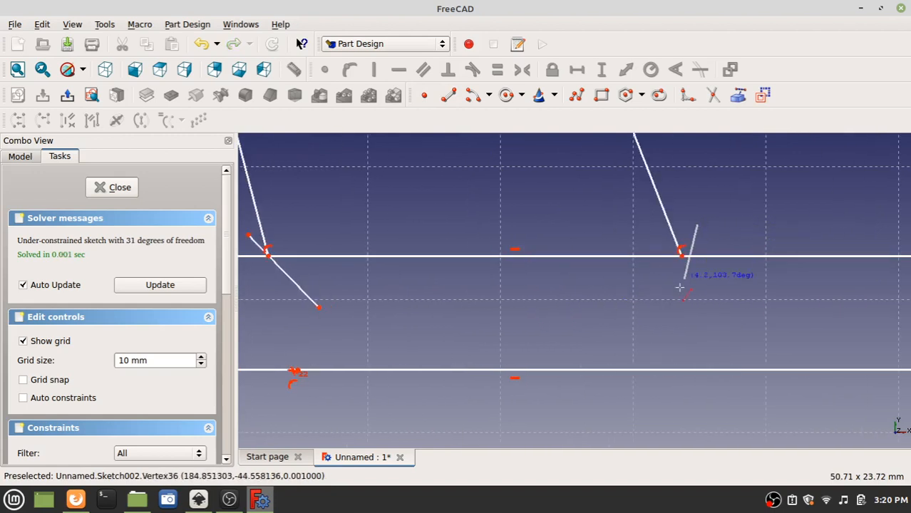
{"action": "left_click", "coordinate": [671, 286]}
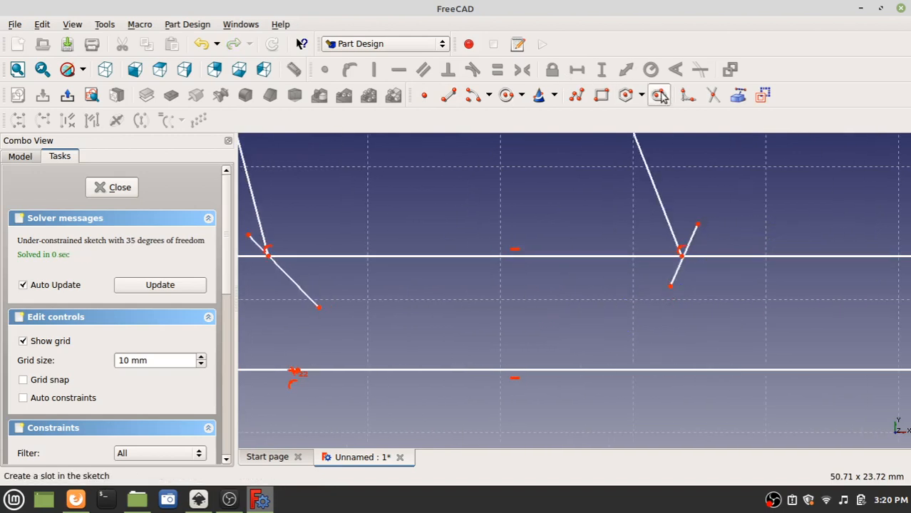
Trim the foot rectangle's upper edge between the leg's sides and delete the two short helper lines
{"action": "left_click", "coordinate": [713, 97]}
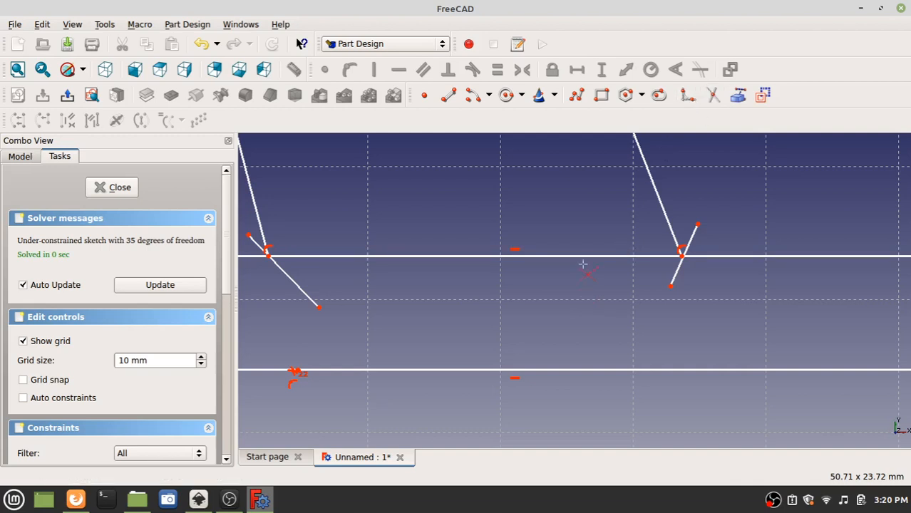
{"action": "left_click", "coordinate": [581, 256]}
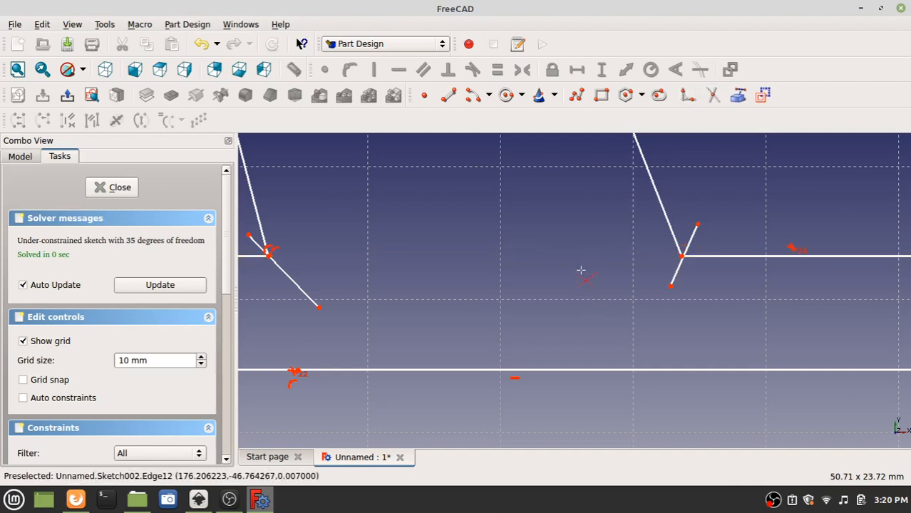
{"action": "left_click", "coordinate": [690, 239]}
{"action": "key", "text": "Delete"}
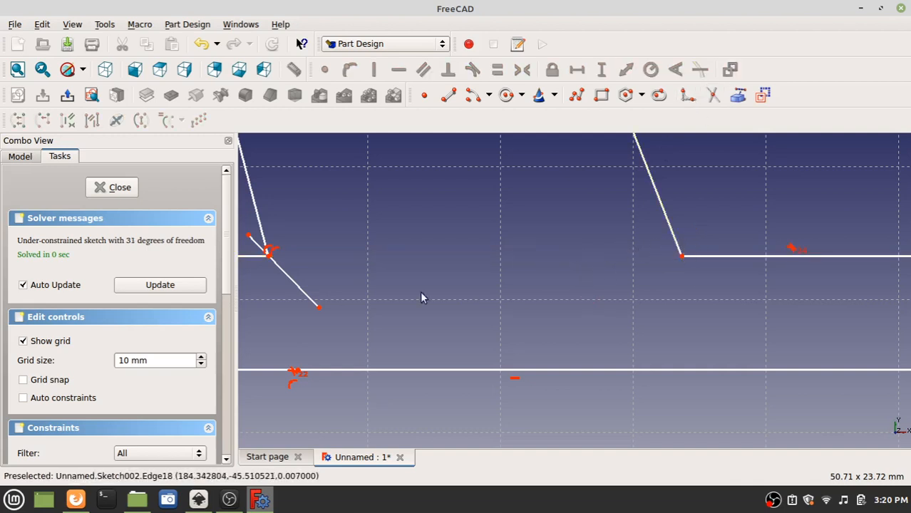
{"action": "left_click", "coordinate": [289, 285]}
{"action": "key", "text": "Delete"}
{"action": "scroll", "coordinate": [329, 276], "scroll_direction": "down", "scroll_amount": 4}
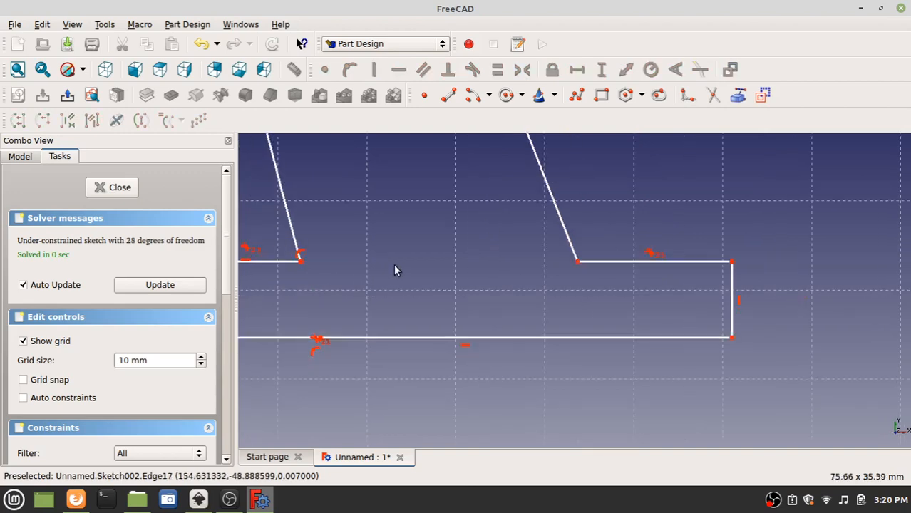
Sketch a circle with a radius of about 13 mm above the A, overlapping the left part of its rounded top
{"action": "scroll", "coordinate": [545, 298], "scroll_direction": "down", "scroll_amount": 3}
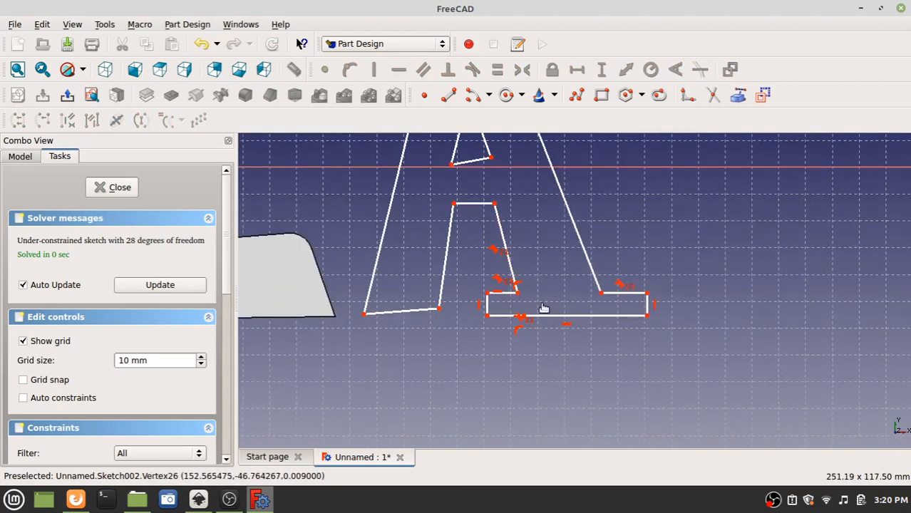
{"action": "scroll", "coordinate": [539, 286], "scroll_direction": "down", "scroll_amount": 1}
{"action": "middle_click_drag", "start_coordinate": [495, 251], "coordinate": [490, 406]}
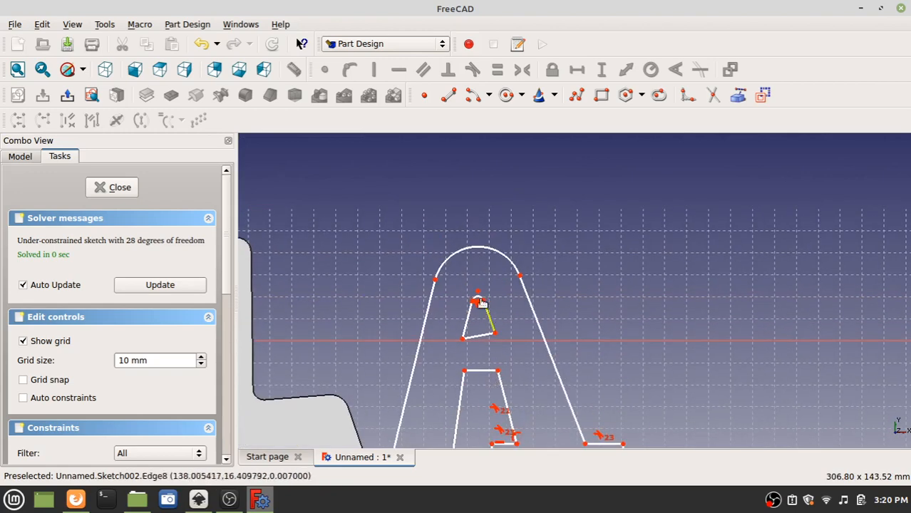
{"action": "scroll", "coordinate": [471, 246], "scroll_direction": "up", "scroll_amount": 3}
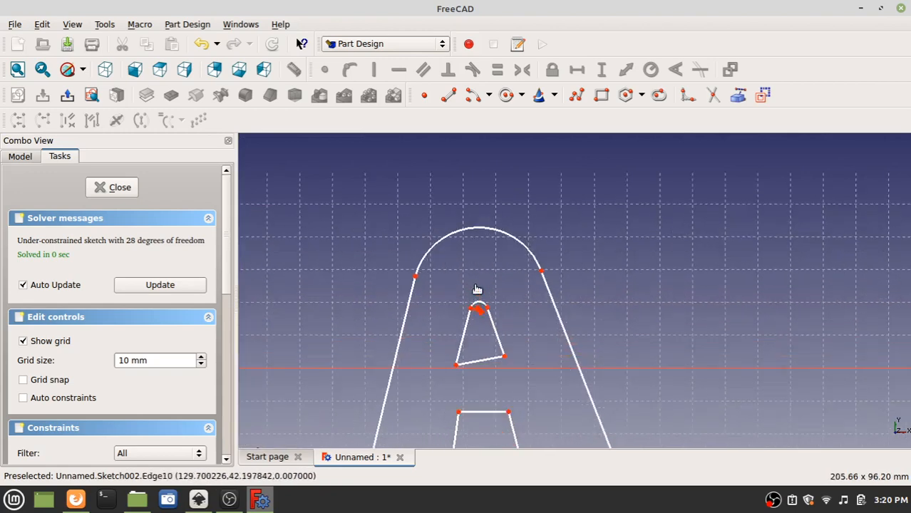
{"action": "left_click", "coordinate": [507, 97]}
{"action": "left_click", "coordinate": [436, 188]}
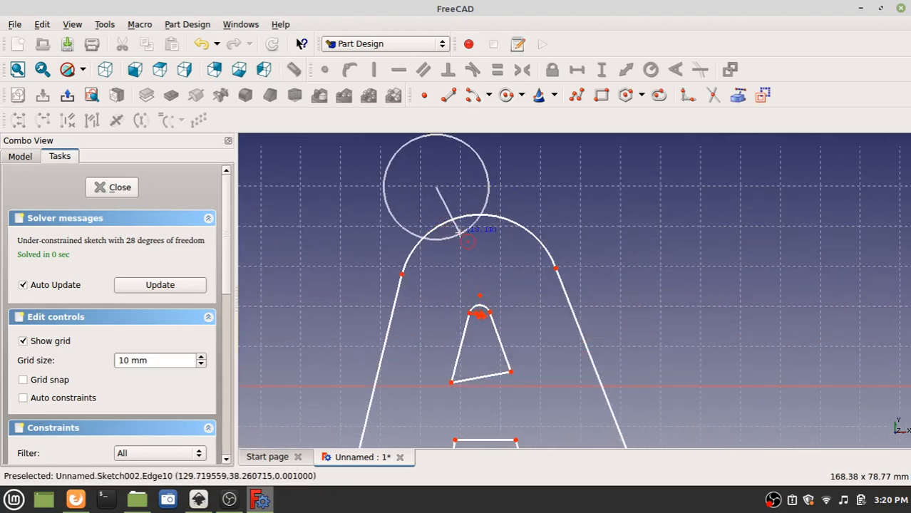
{"action": "left_click", "coordinate": [472, 225]}
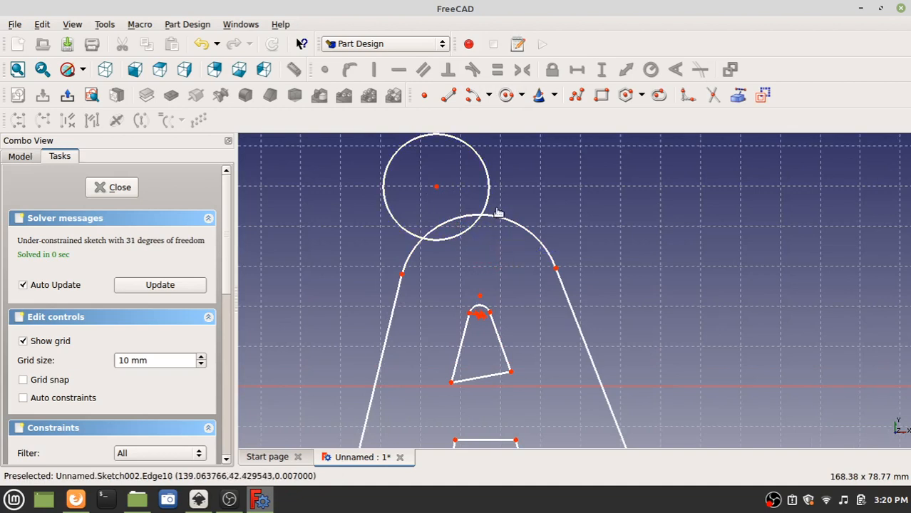
Trim the overlapping pieces of the circle and the A's top arc so they form one continuous outline
{"action": "left_click", "coordinate": [718, 99]}
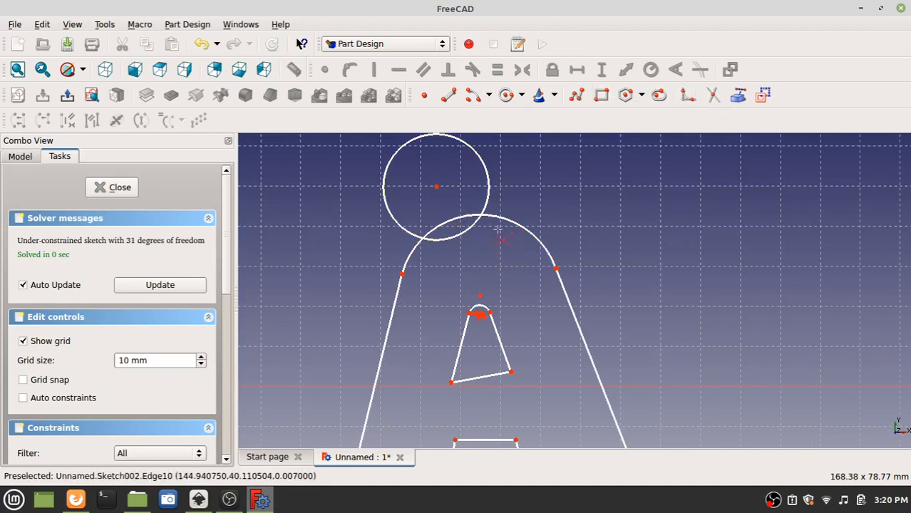
{"action": "left_click", "coordinate": [462, 231]}
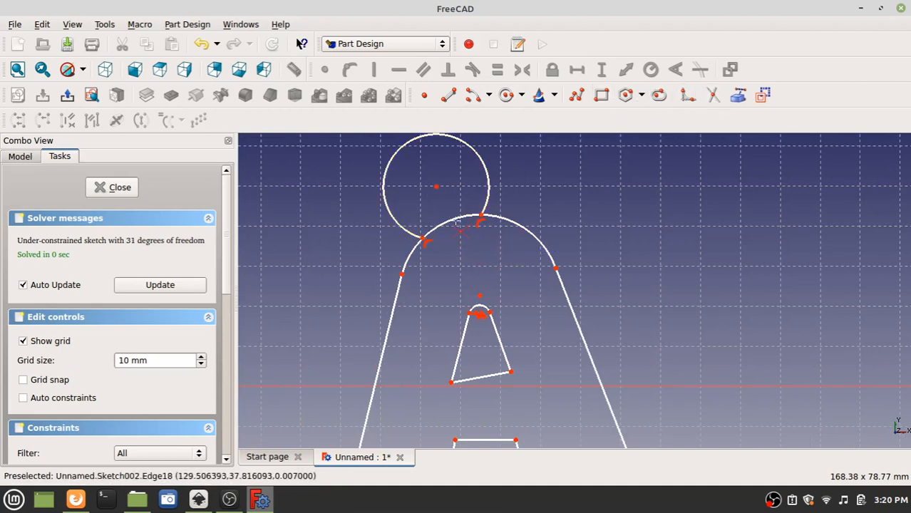
{"action": "scroll", "coordinate": [489, 254], "scroll_direction": "down", "scroll_amount": 5}
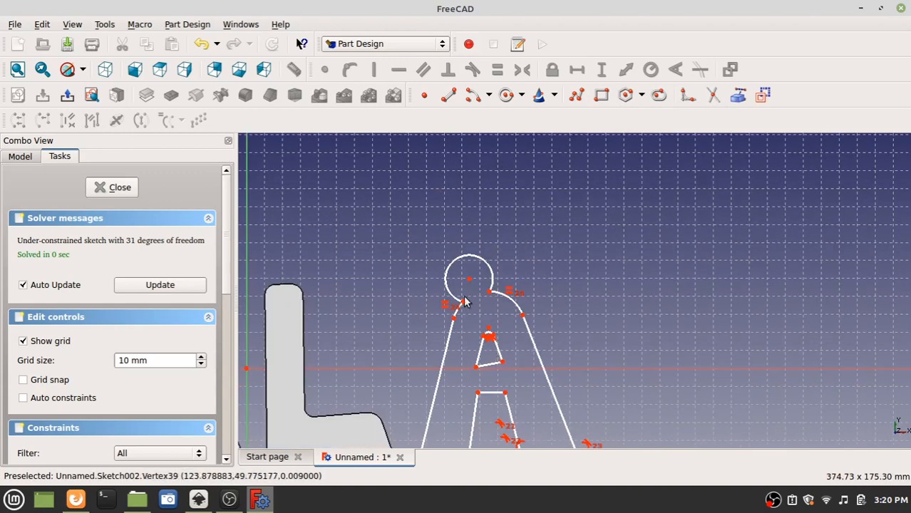
{"action": "left_click", "coordinate": [556, 319]}
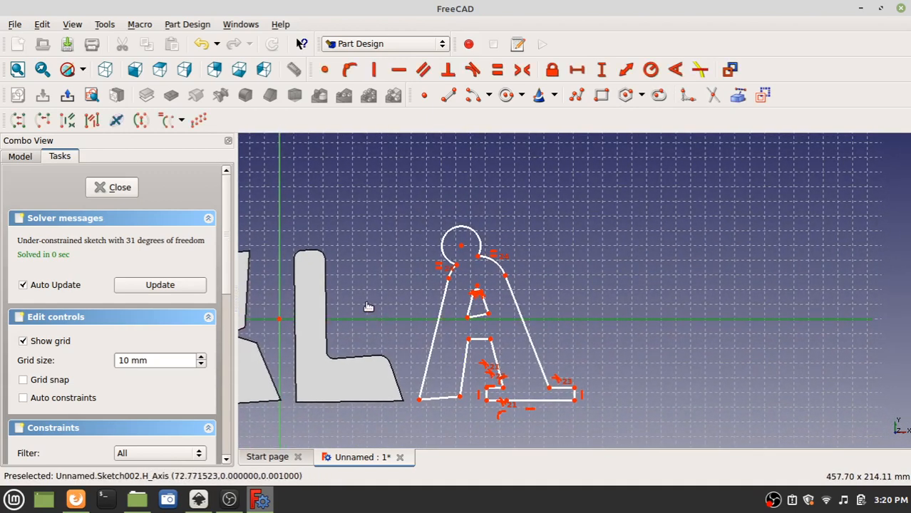
Close the A's sketch and try to pad it 10 mm
{"action": "left_click", "coordinate": [100, 188]}
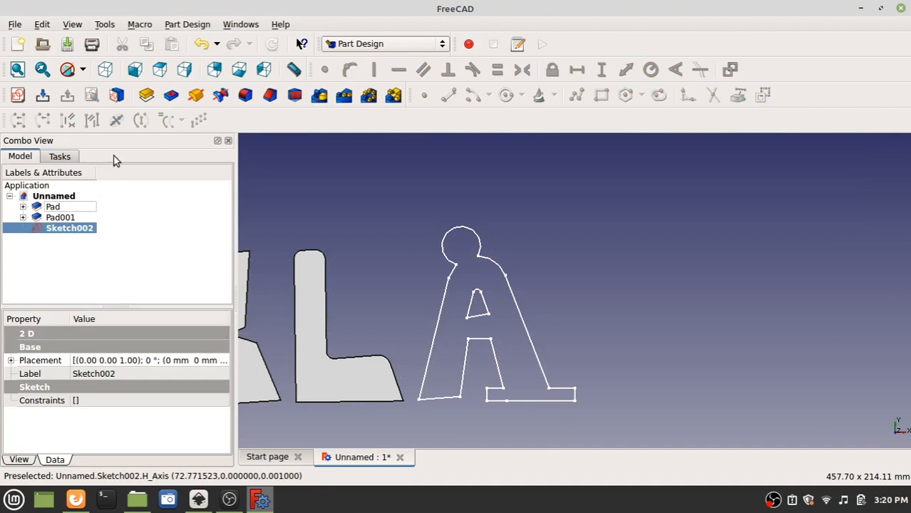
{"action": "left_click", "coordinate": [145, 95]}
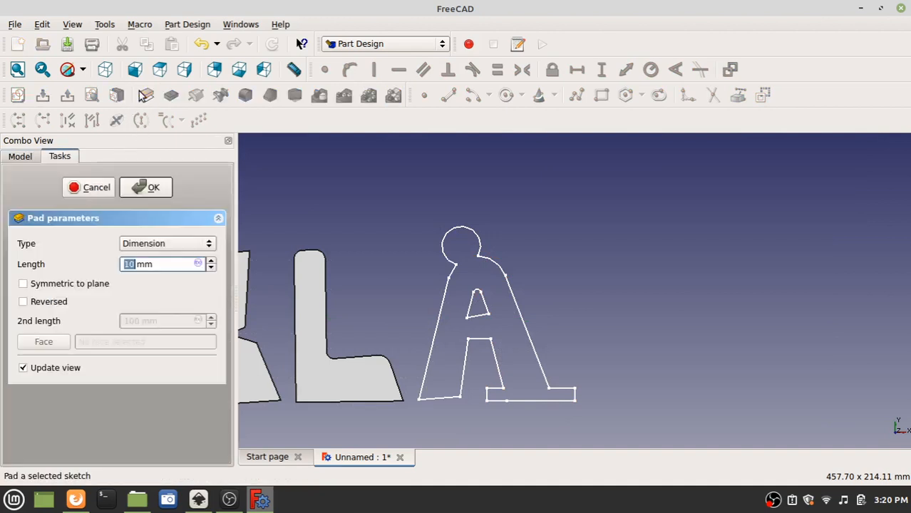
{"action": "left_click", "coordinate": [143, 187]}
{"action": "left_click", "coordinate": [517, 221]}
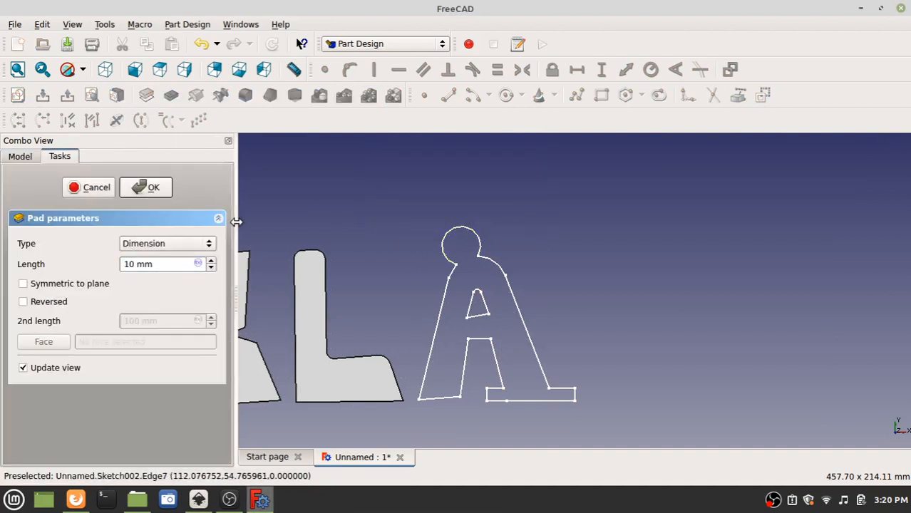
{"action": "left_click", "coordinate": [99, 191]}
Reopen the A's sketch for editing and dock the lowest row of sketch tools beside the macro controls
{"action": "left_click", "coordinate": [55, 234]}
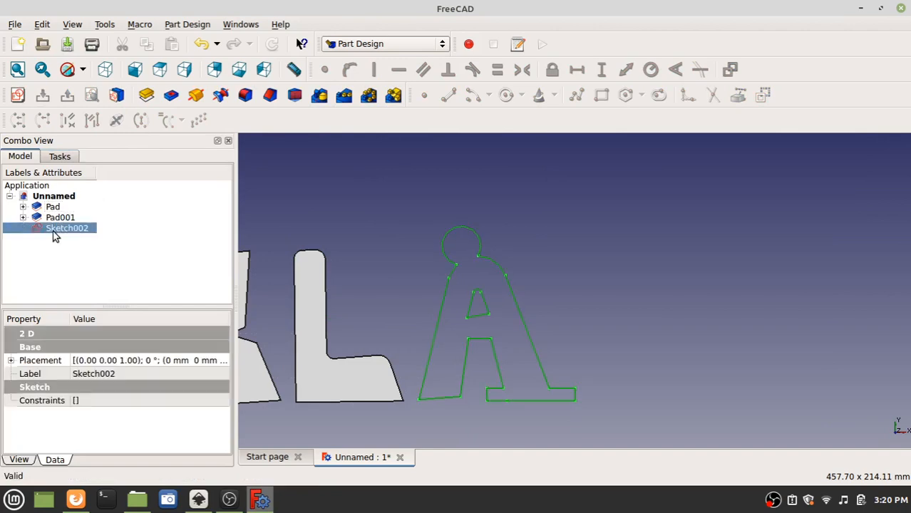
{"action": "double_click", "coordinate": [55, 234]}
{"action": "scroll", "coordinate": [508, 298], "scroll_direction": "up", "scroll_amount": 2}
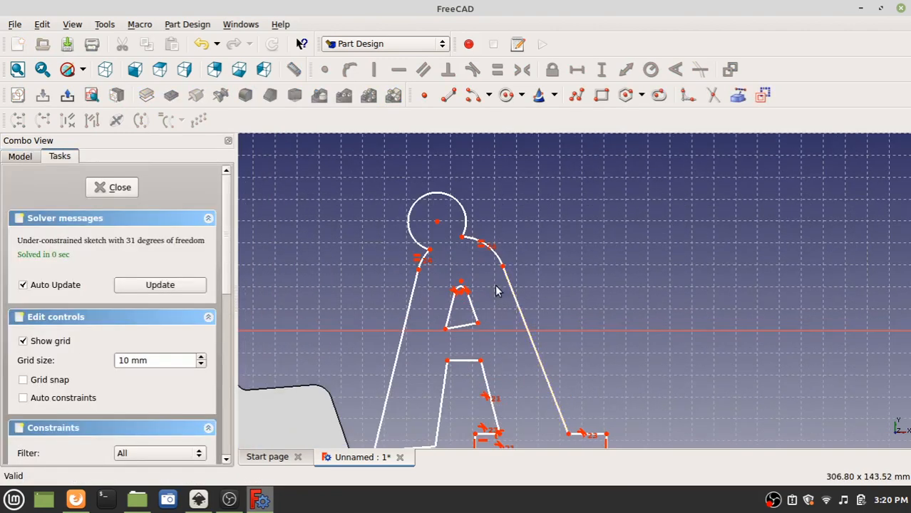
{"action": "mouse_move", "coordinate": [536, 286]}
{"action": "middle_mouse_down"}
{"action": "mouse_move", "coordinate": [590, 246]}
{"action": "mouse_move", "coordinate": [594, 253]}
{"action": "middle_mouse_up"}
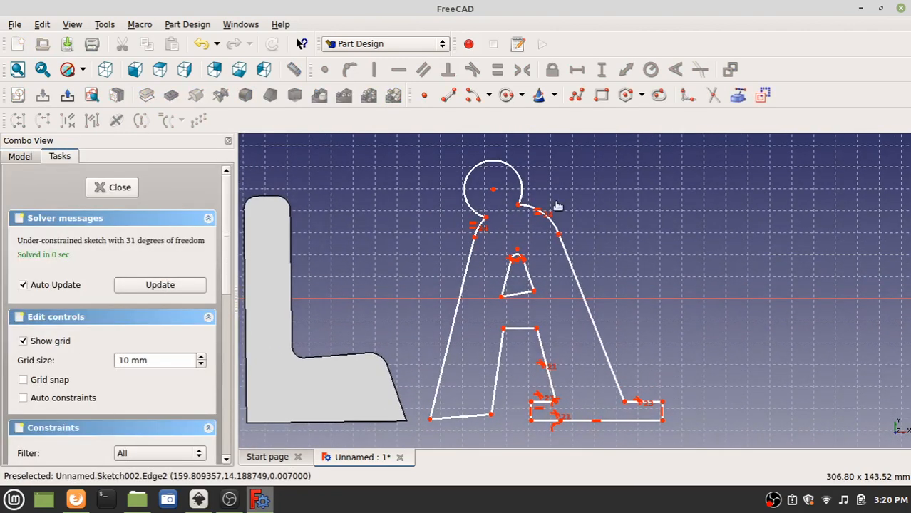
{"action": "left_click_drag", "start_coordinate": [6, 120], "coordinate": [574, 42]}
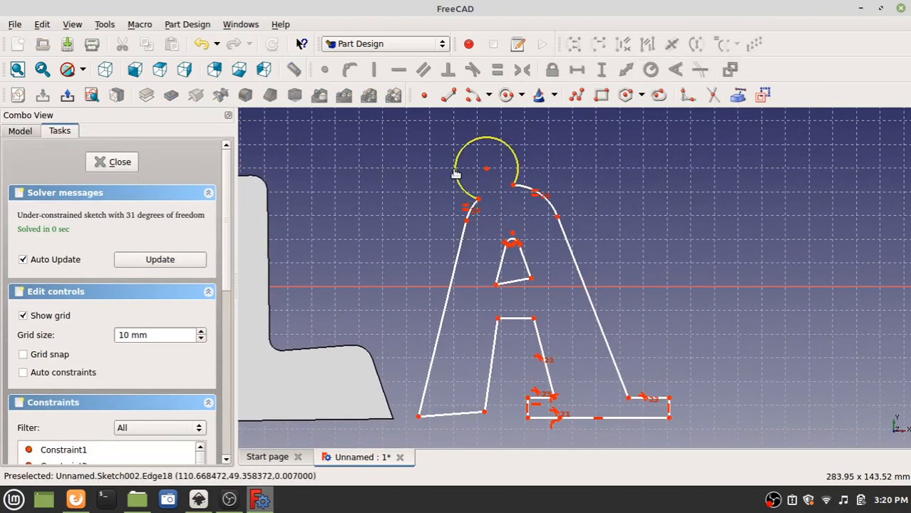
Test the outline for open corners by shifting the circle's arc, the hole's arc and the line between the legs, undoing each shift
{"action": "left_click_drag", "start_coordinate": [464, 186], "coordinate": [434, 168]}
{"action": "key", "text": "ctrl+z"}
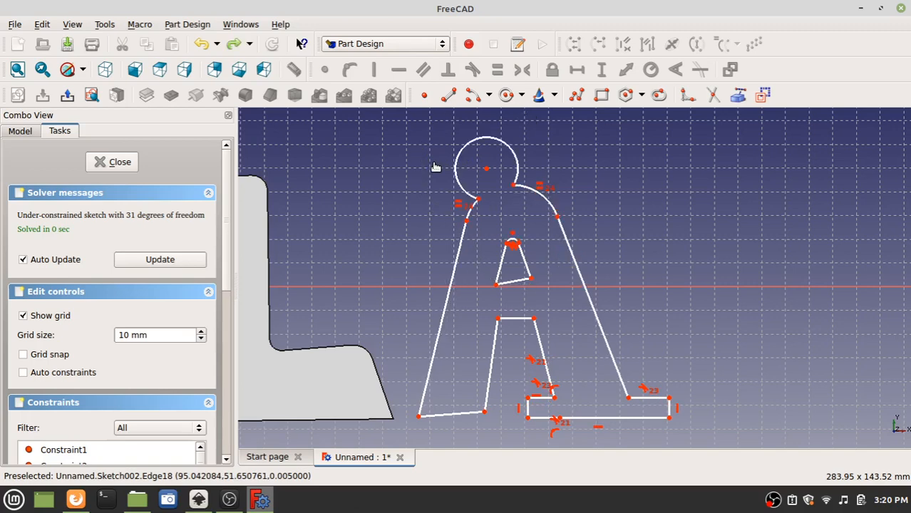
{"action": "scroll", "coordinate": [494, 217], "scroll_direction": "up", "scroll_amount": 3}
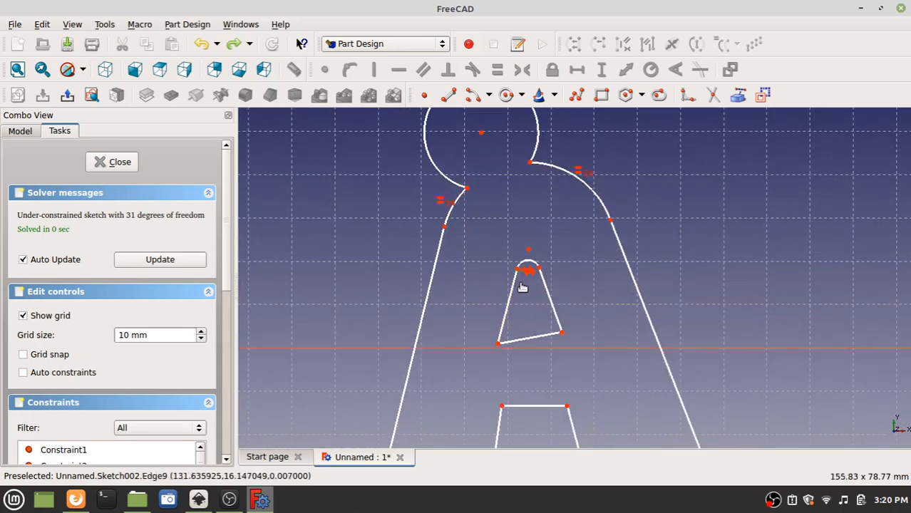
{"action": "left_click_drag", "start_coordinate": [524, 267], "coordinate": [538, 239]}
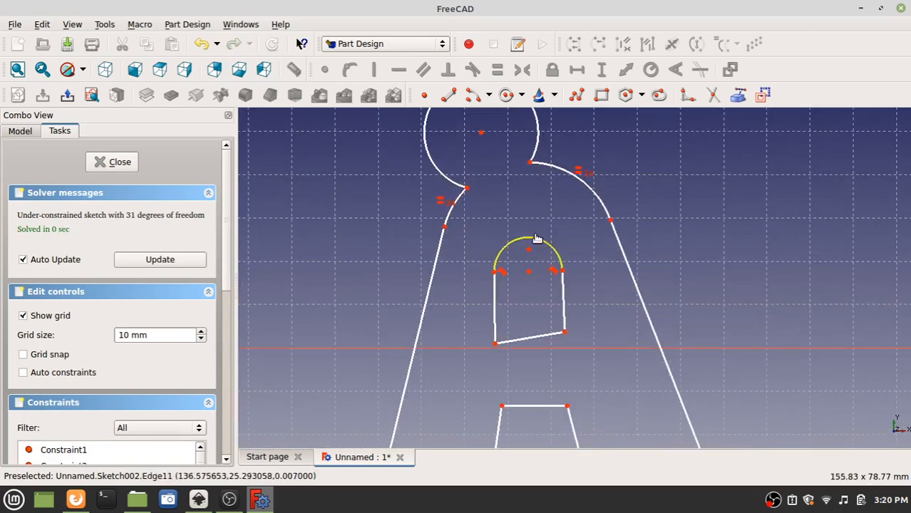
{"action": "key", "text": "ctrl+z"}
{"action": "middle_click_drag", "start_coordinate": [557, 314], "coordinate": [539, 161]}
{"action": "left_click_drag", "start_coordinate": [521, 257], "coordinate": [604, 226]}
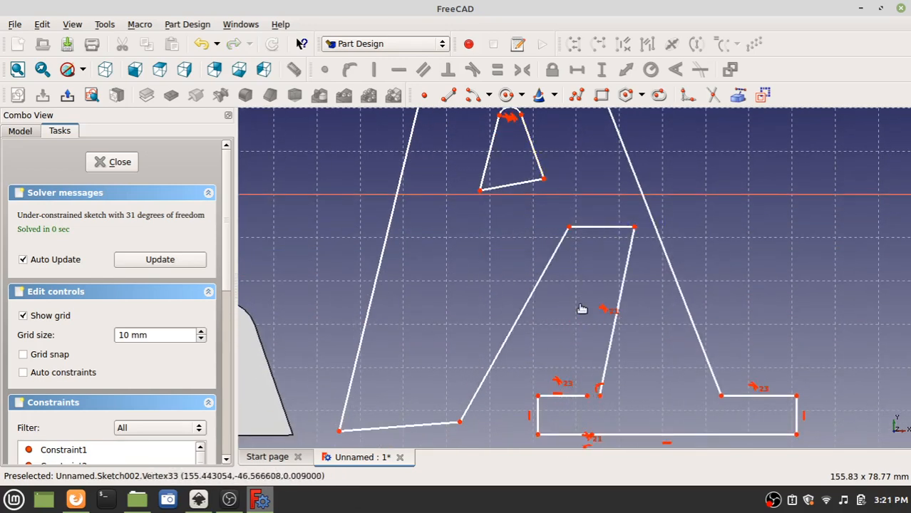
{"action": "key", "text": "ctrl+z"}
Join the right leg's inner line to the end of the foot's short upper edge with a coincident constraint
{"action": "scroll", "coordinate": [622, 401], "scroll_direction": "up", "scroll_amount": 5}
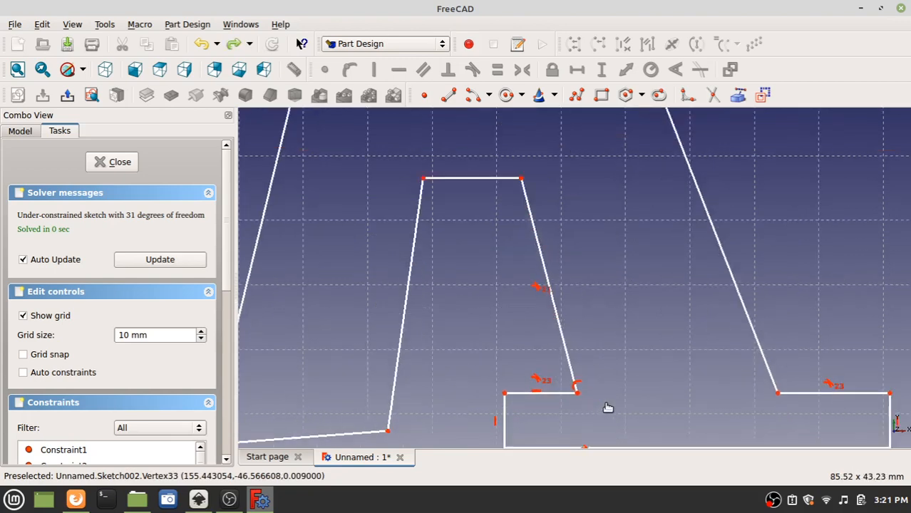
{"action": "left_click_drag", "start_coordinate": [562, 357], "coordinate": [527, 411]}
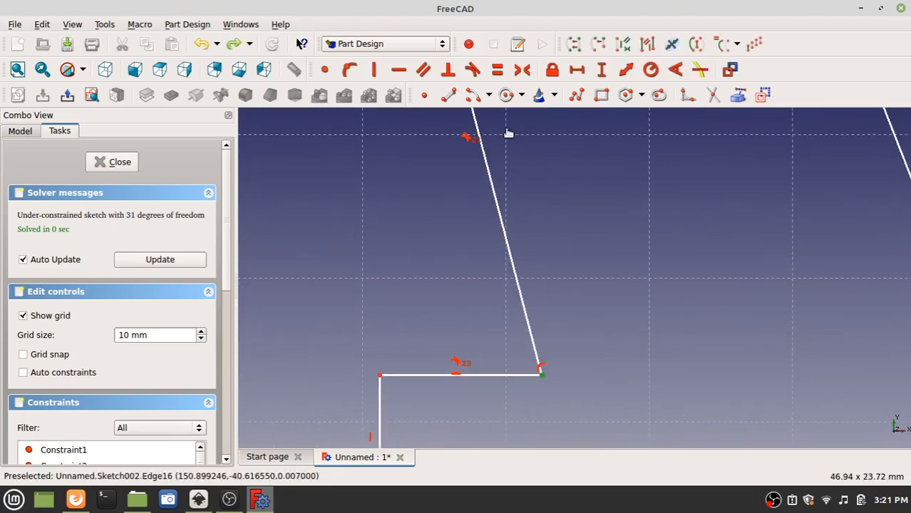
{"action": "left_click", "coordinate": [325, 69]}
{"action": "scroll", "coordinate": [489, 366], "scroll_direction": "down", "scroll_amount": 4}
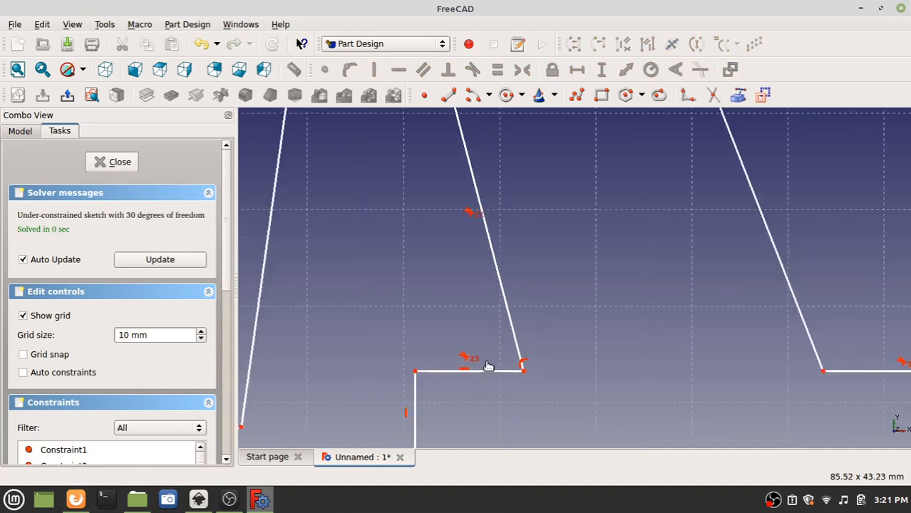
Check the right foot's outer corner and the left leg's slanted base for gaps, undoing any shift made
{"action": "middle_click_drag", "start_coordinate": [797, 370], "coordinate": [796, 404]}
{"action": "left_click_drag", "start_coordinate": [796, 404], "coordinate": [785, 370]}
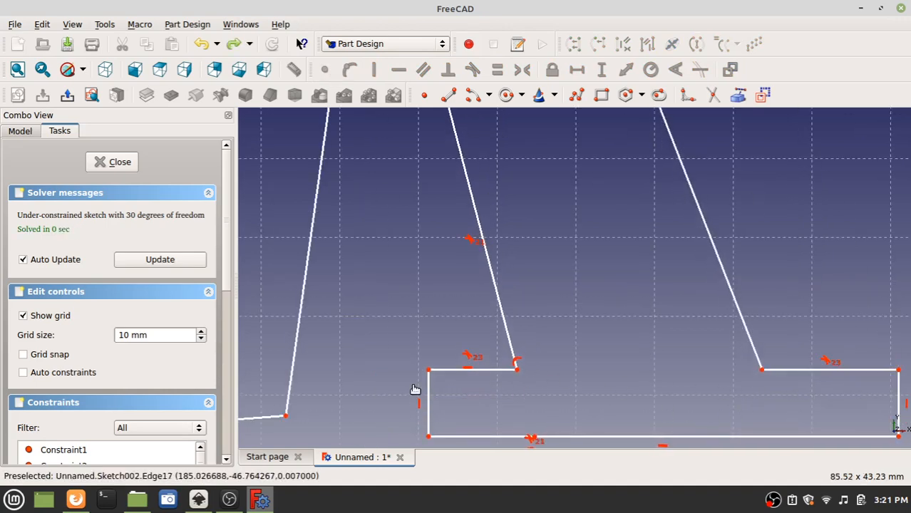
{"action": "scroll", "coordinate": [415, 388], "scroll_direction": "down", "scroll_amount": 2}
{"action": "mouse_move", "coordinate": [415, 389]}
{"action": "middle_mouse_down"}
{"action": "mouse_move", "coordinate": [492, 261]}
{"action": "mouse_move", "coordinate": [535, 287]}
{"action": "middle_mouse_up"}
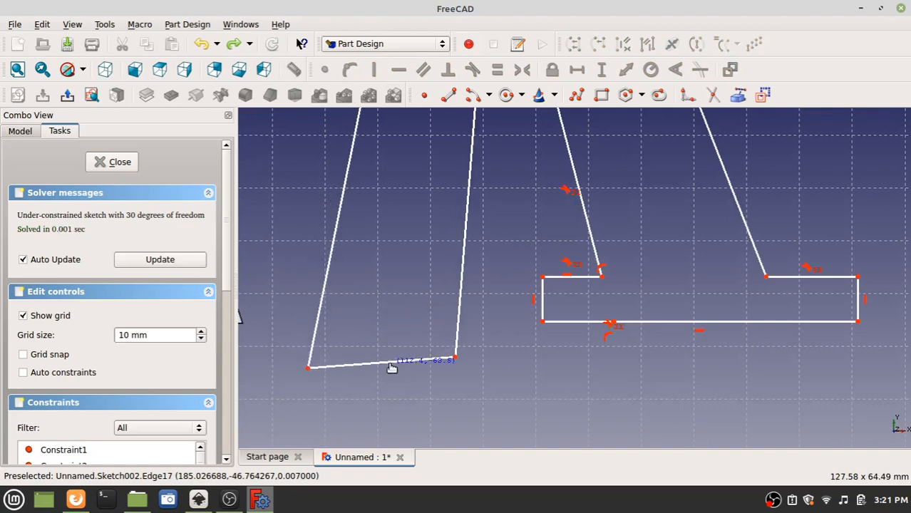
{"action": "scroll", "coordinate": [414, 255], "scroll_direction": "down", "scroll_amount": 3}
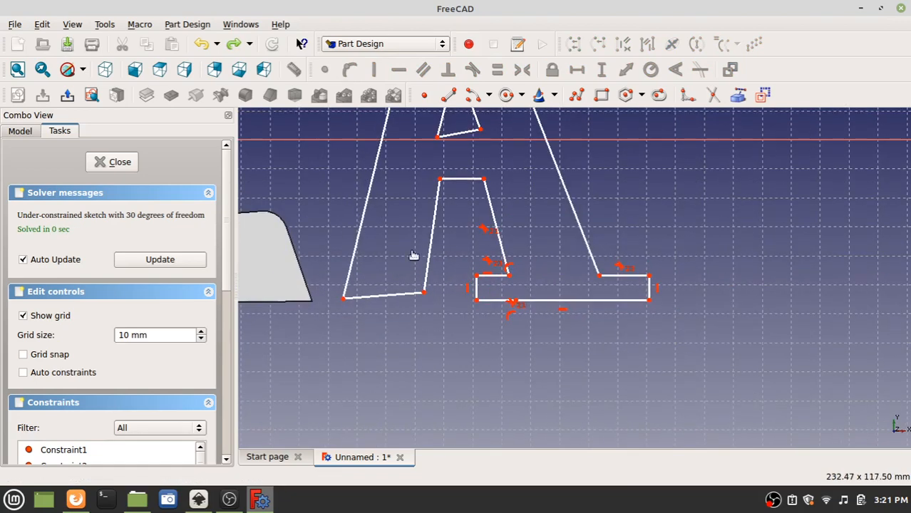
Close the A's sketch and pad it 10 mm
{"action": "mouse_move", "coordinate": [431, 195]}
{"action": "middle_mouse_down"}
{"action": "mouse_move", "coordinate": [421, 298]}
{"action": "mouse_move", "coordinate": [434, 319]}
{"action": "middle_mouse_up"}
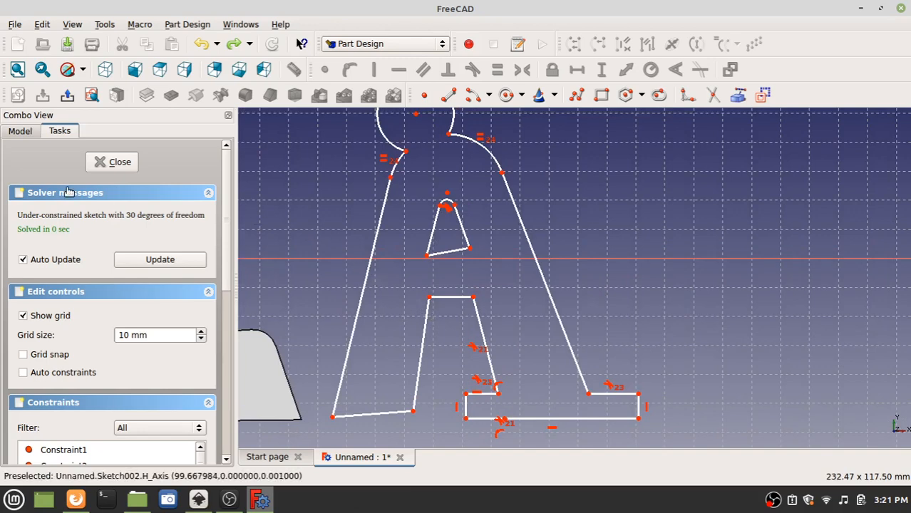
{"action": "left_click", "coordinate": [108, 163]}
{"action": "left_click", "coordinate": [147, 97]}
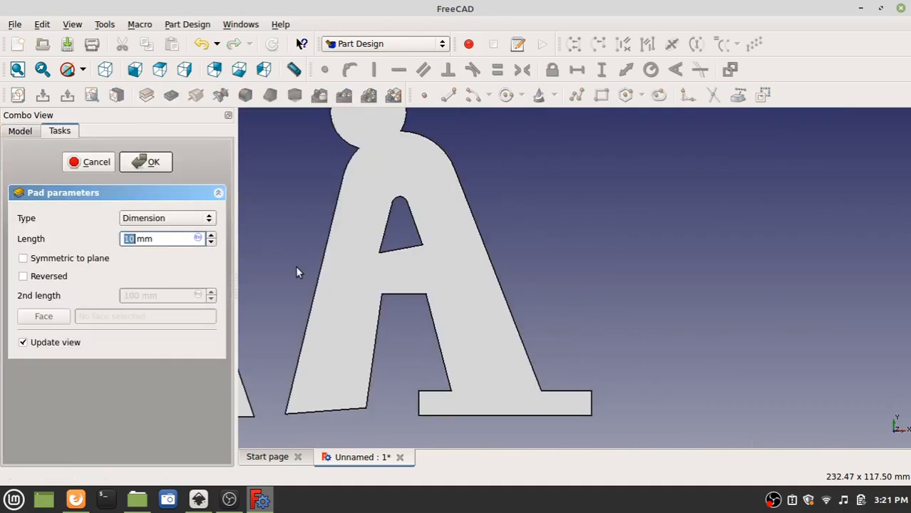
{"action": "middle_click_drag", "start_coordinate": [303, 239], "coordinate": [400, 244]}
{"action": "scroll", "coordinate": [384, 276], "scroll_direction": "down", "scroll_amount": 4}
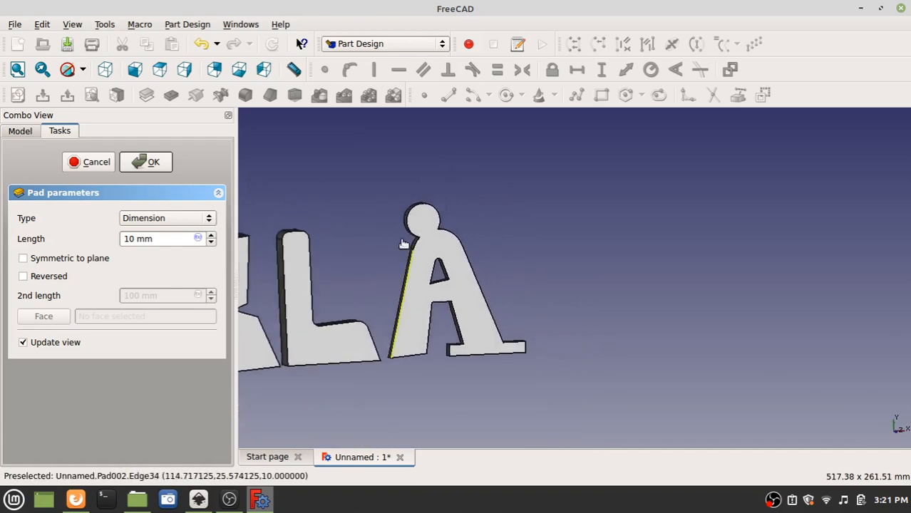
{"action": "scroll", "coordinate": [432, 266], "scroll_direction": "up", "scroll_amount": 2}
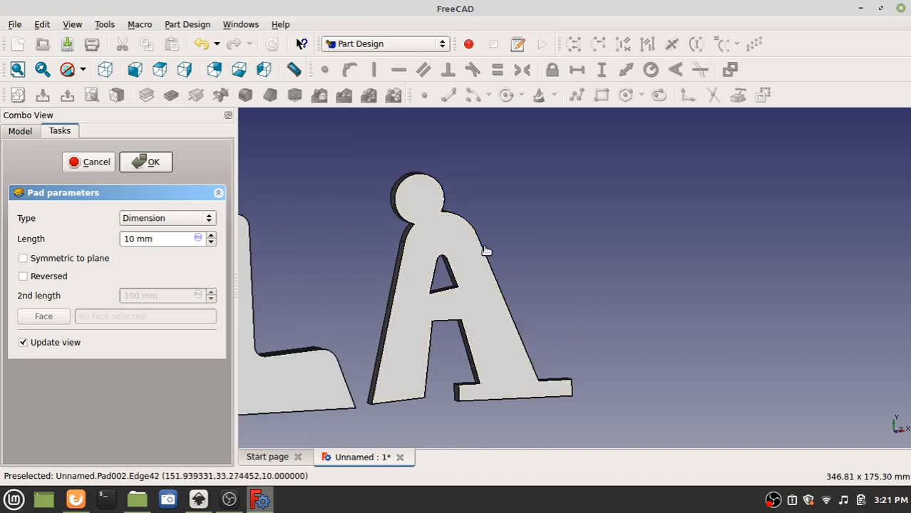
{"action": "middle_click_drag", "start_coordinate": [355, 278], "coordinate": [531, 243]}
{"action": "middle_click_drag", "start_coordinate": [503, 324], "coordinate": [456, 252]}
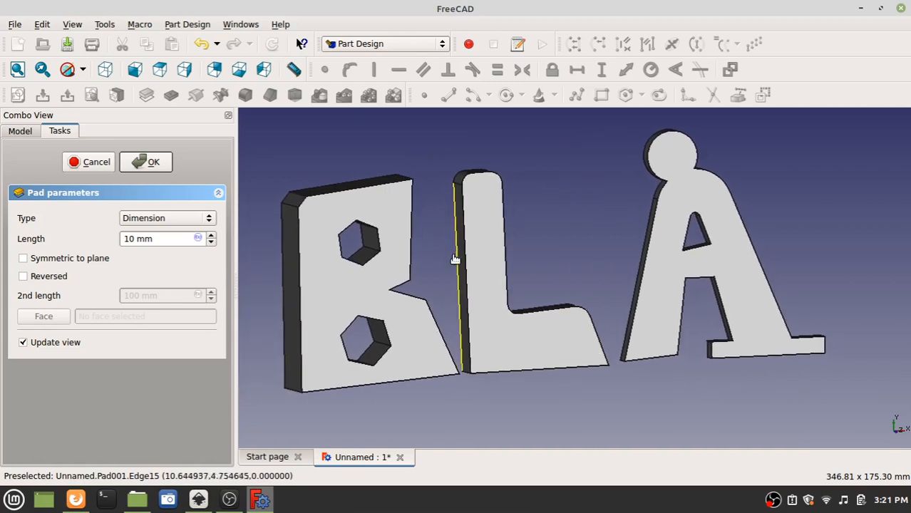
{"action": "left_click", "coordinate": [155, 171]}
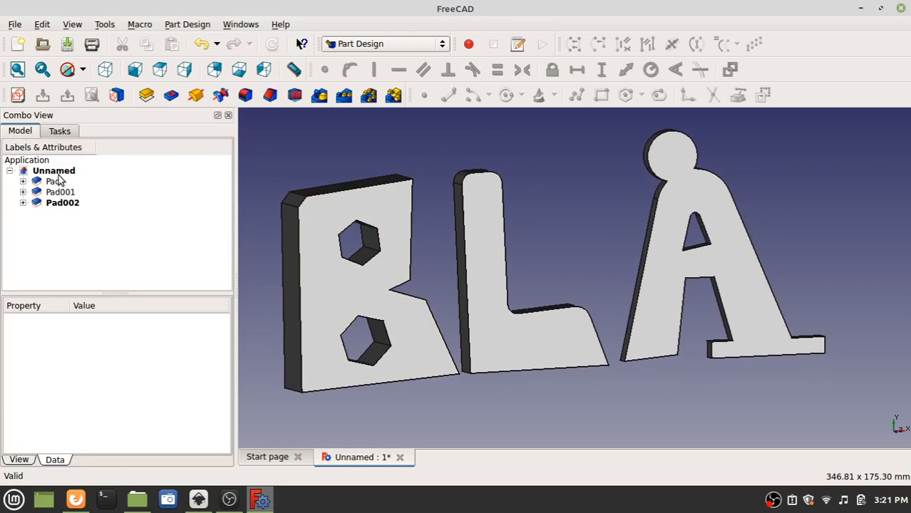
Rename the first letter's pad as B and the second letter's pad as L in the model tree
{"action": "left_click", "coordinate": [55, 183]}
{"action": "right_click", "coordinate": [55, 183]}
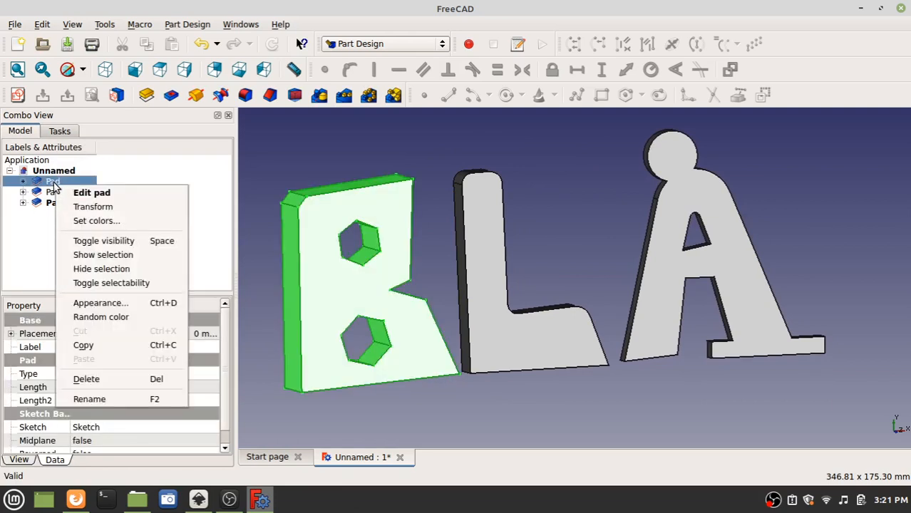
{"action": "left_click", "coordinate": [91, 401]}
{"action": "type", "text": "B"}
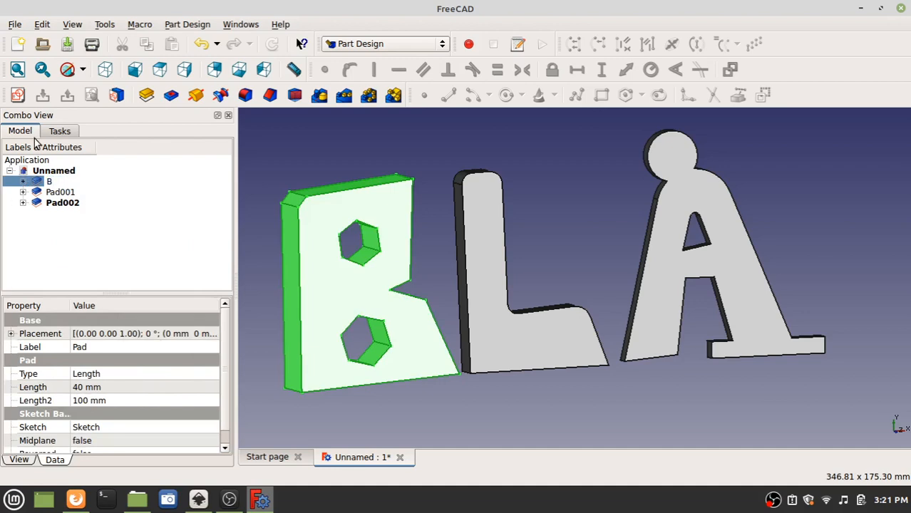
{"action": "left_click", "coordinate": [57, 194]}
{"action": "right_click", "coordinate": [55, 193]}
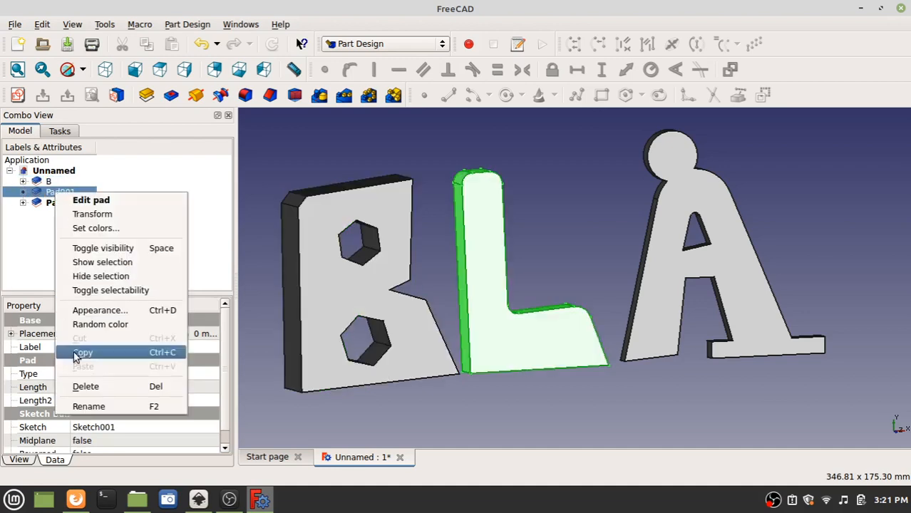
{"action": "left_click", "coordinate": [90, 406]}
{"action": "type", "text": "L"}
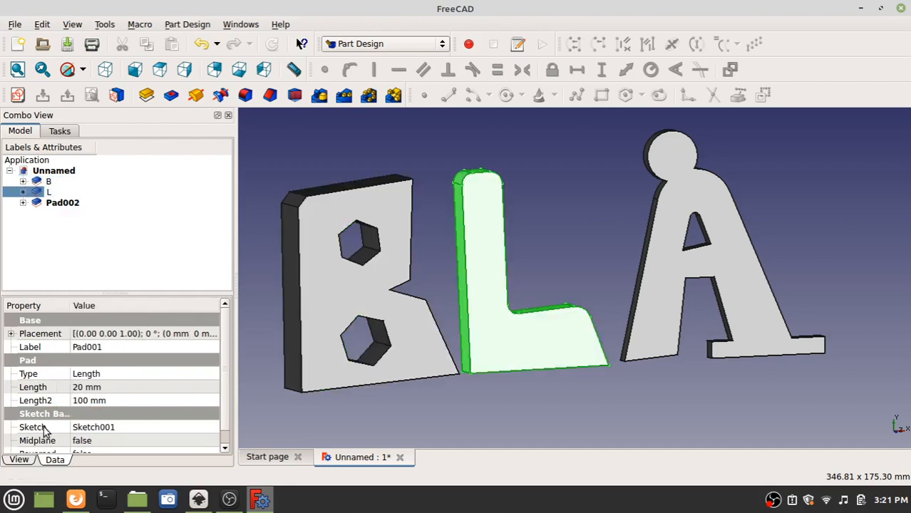
Rename the third letter's pad as A and clear the selection
{"action": "left_click", "coordinate": [67, 205]}
{"action": "right_click", "coordinate": [67, 210]}
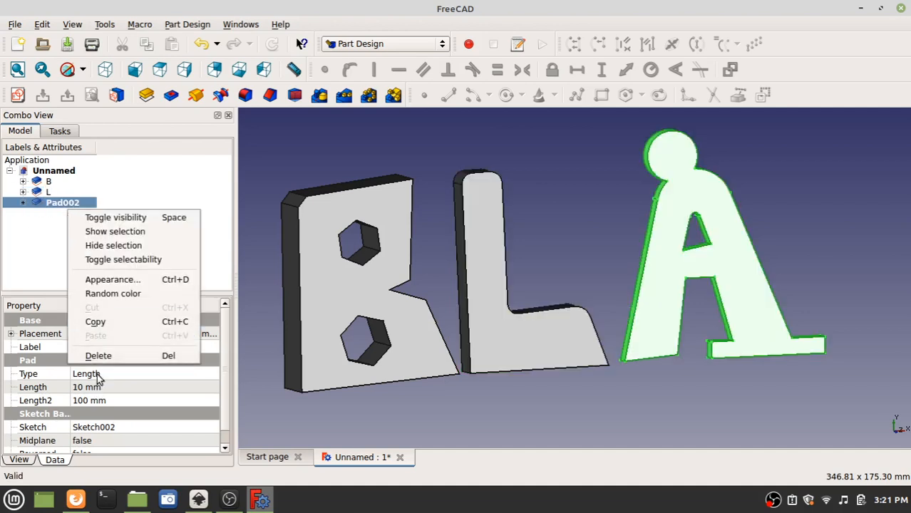
{"action": "left_click", "coordinate": [91, 293]}
{"action": "right_click", "coordinate": [55, 203]}
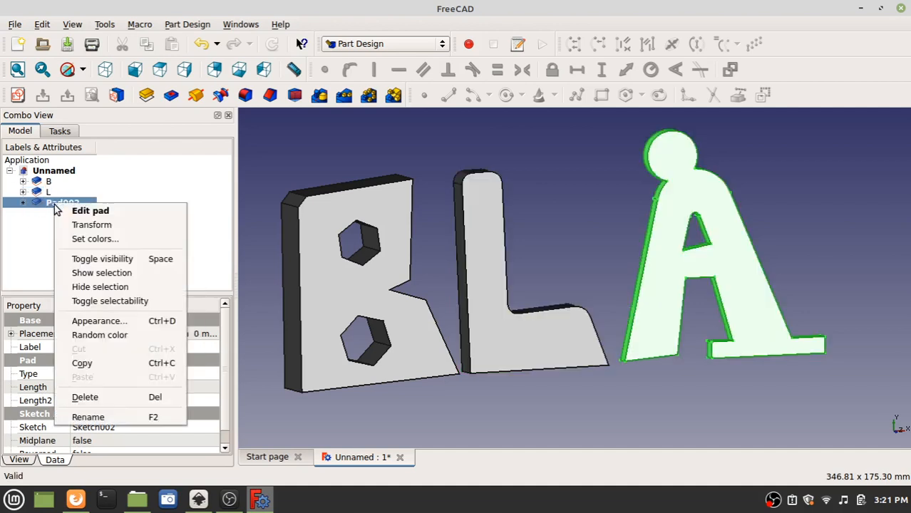
{"action": "left_click", "coordinate": [87, 419]}
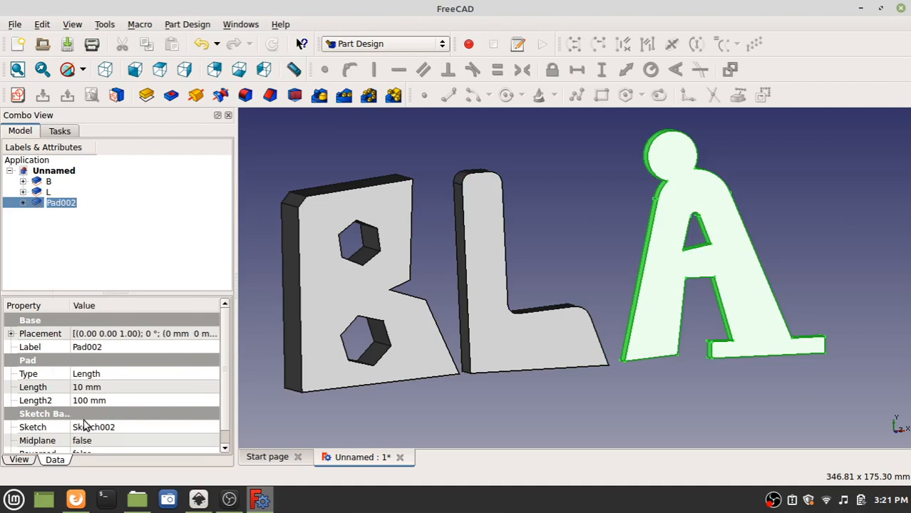
{"action": "type", "text": "A"}
{"action": "key", "text": "Return"}
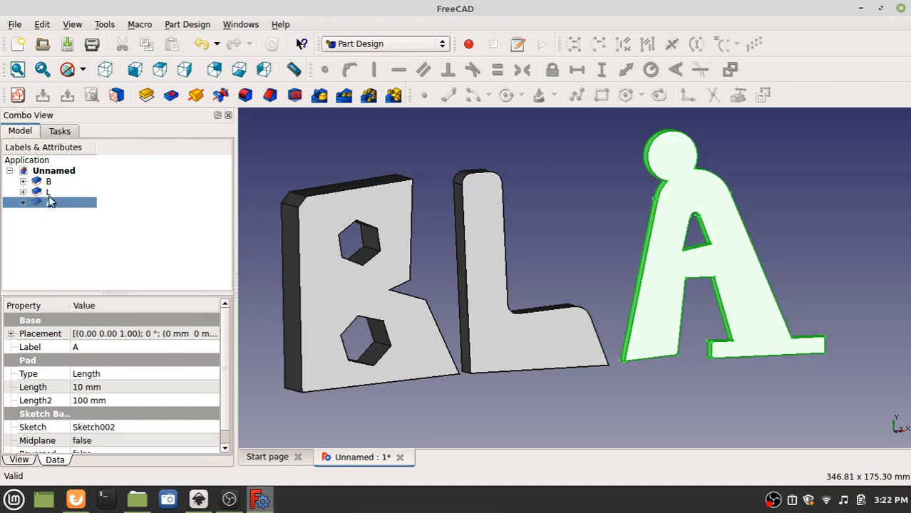
{"action": "left_click", "coordinate": [446, 196]}
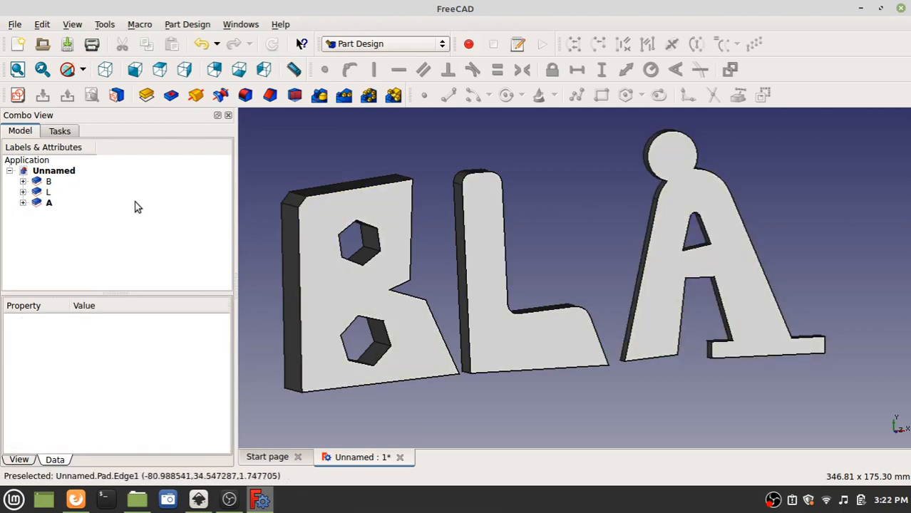
Toggle the visibility of the B solid off and on, leaving it shown
{"action": "left_click", "coordinate": [44, 182]}
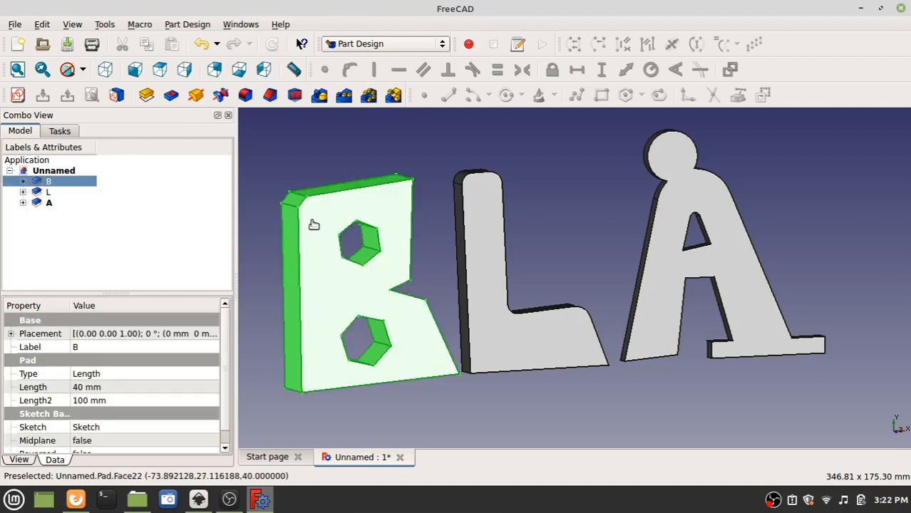
{"action": "key", "text": "space"}
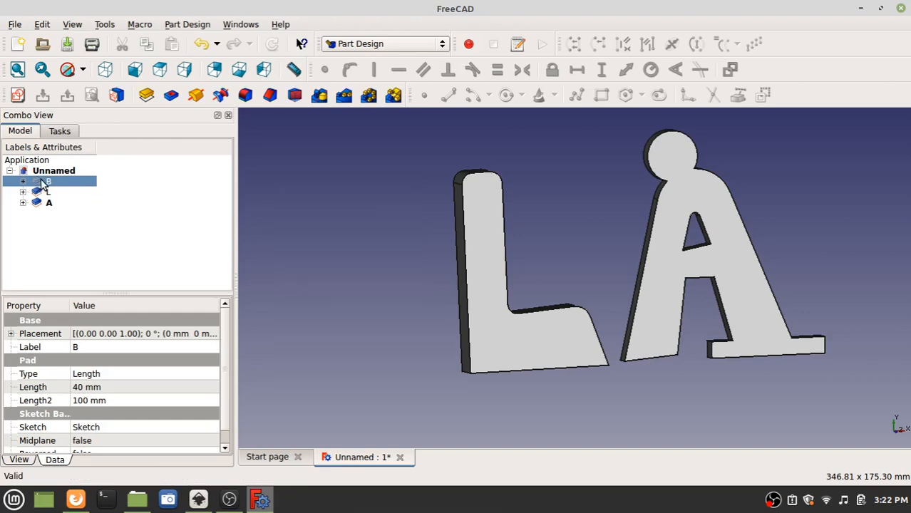
{"action": "key", "text": "space"}
{"action": "key", "text": "space"}
{"action": "key", "text": "space"}
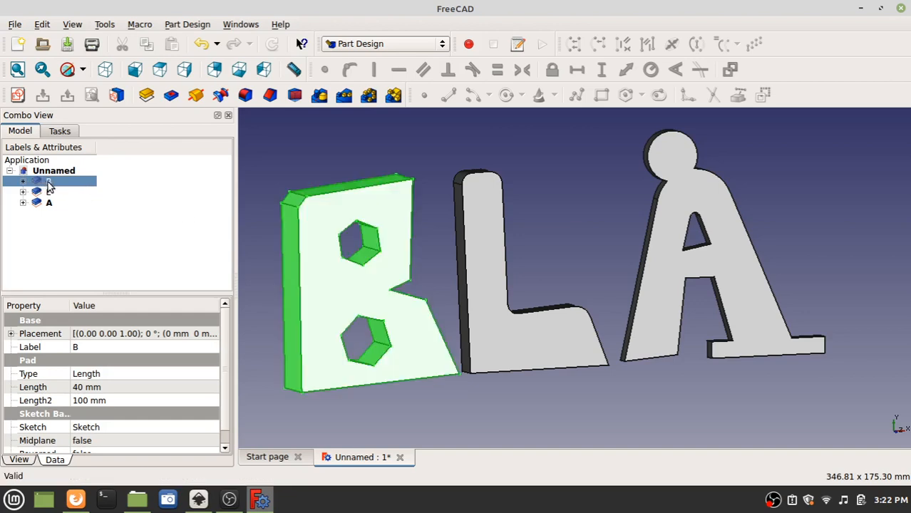
Expand the B in the model tree and toggle its sketch's visibility with the solid still shown
{"action": "left_click", "coordinate": [23, 182]}
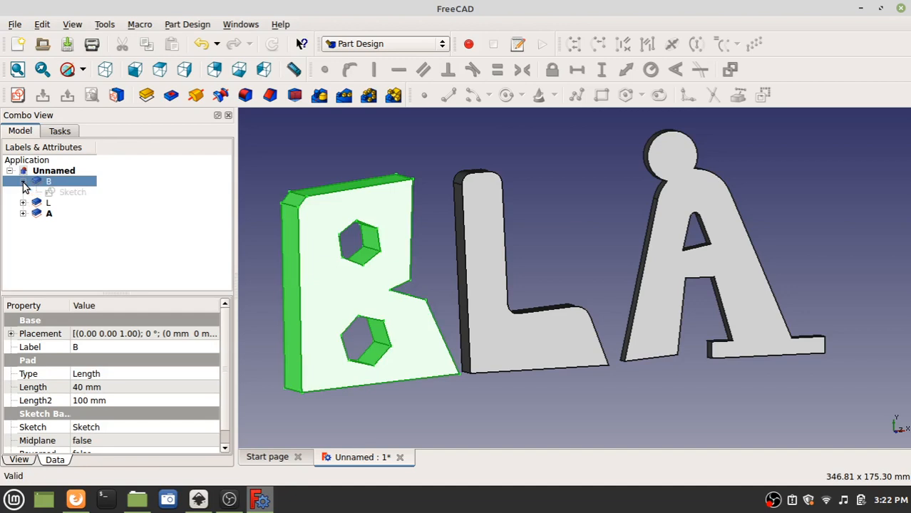
{"action": "left_click", "coordinate": [71, 194]}
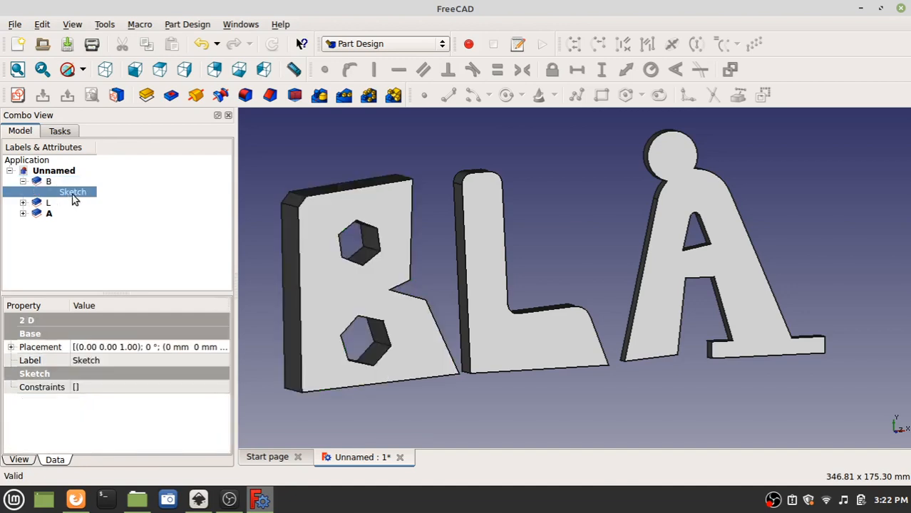
{"action": "left_click", "coordinate": [46, 181]}
{"action": "left_click", "coordinate": [53, 194]}
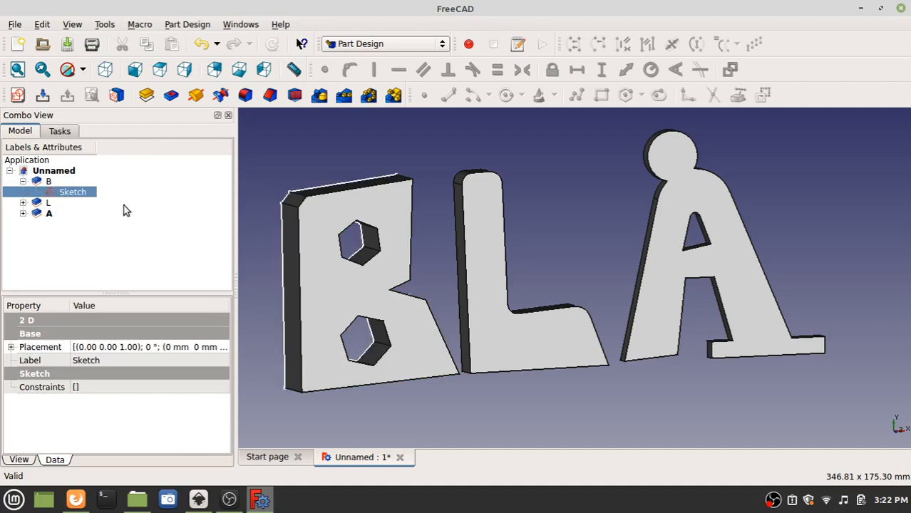
Hide the B solid, show its sketch on its own and hide the sketch again
{"action": "left_click", "coordinate": [46, 182]}
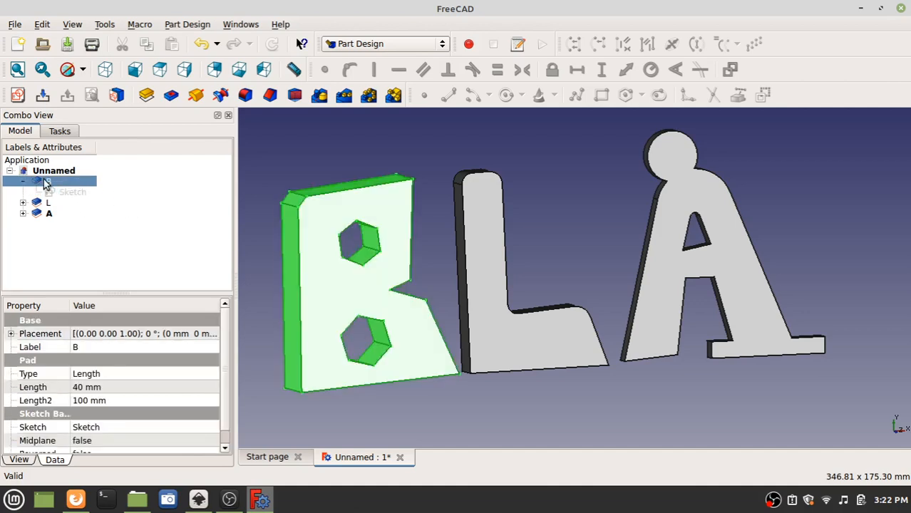
{"action": "key", "text": "space"}
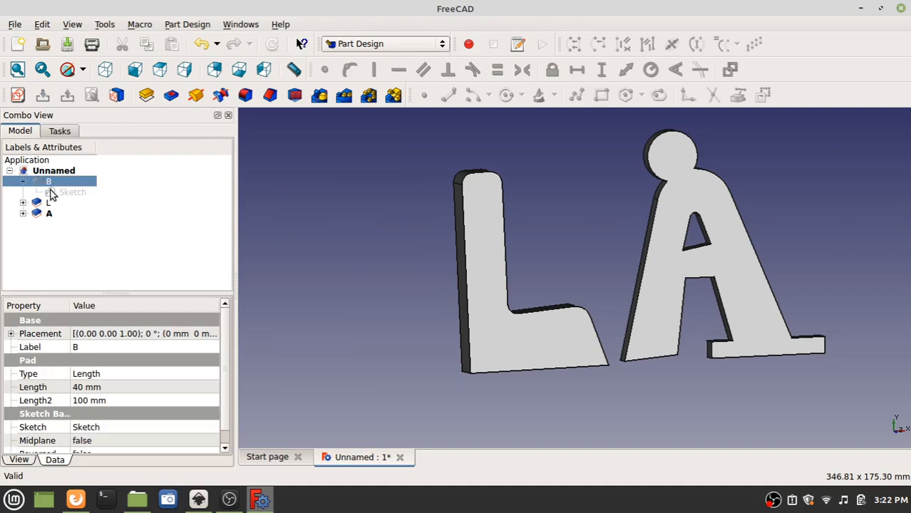
{"action": "left_click", "coordinate": [56, 193]}
{"action": "key", "text": "space"}
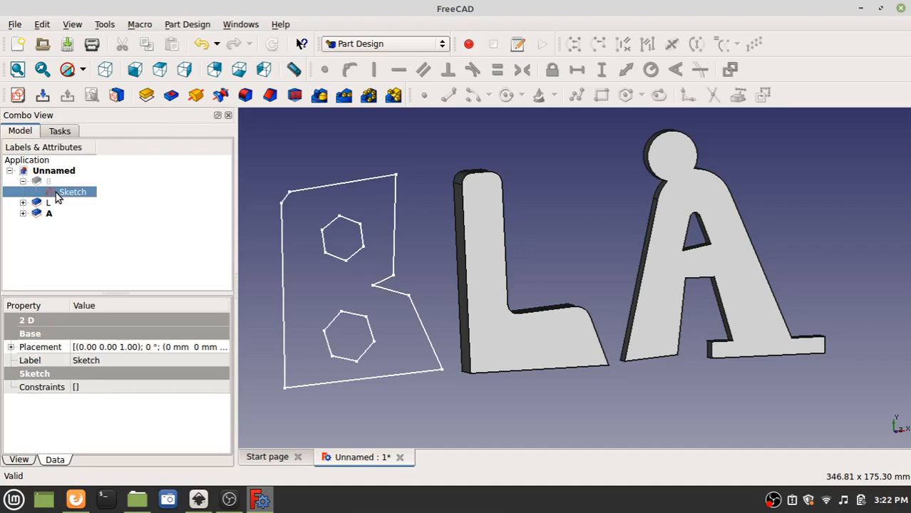
{"action": "key", "text": "space"}
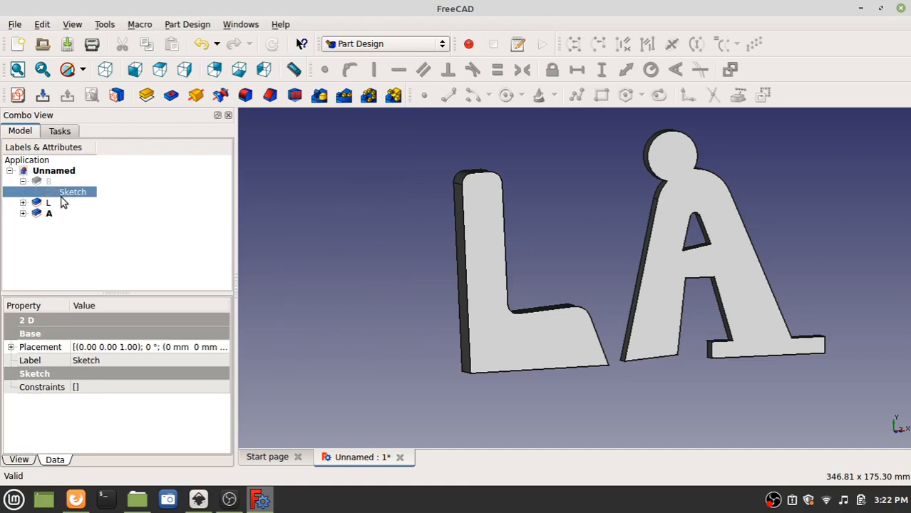
Edit the B's sketch, shrink the upper hexagonal hole and close the sketch
{"action": "double_click", "coordinate": [61, 194]}
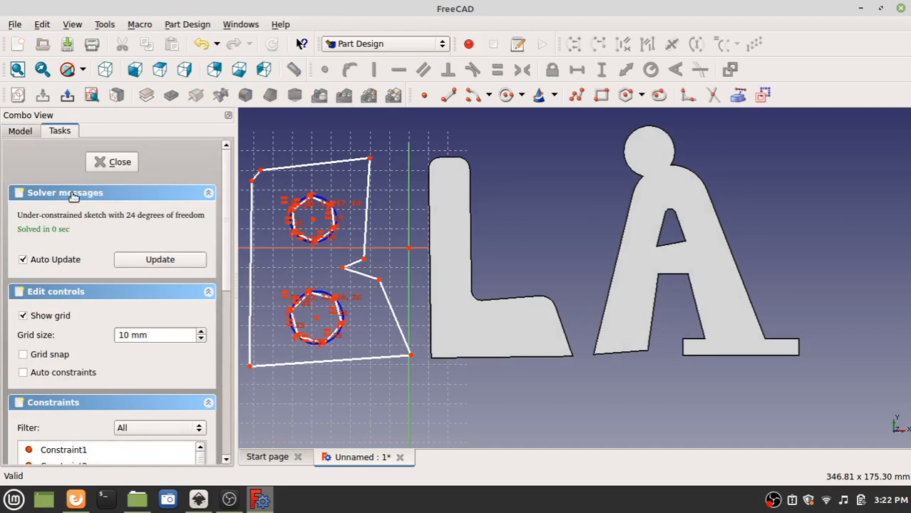
{"action": "scroll", "coordinate": [392, 253], "scroll_direction": "up", "scroll_amount": 5}
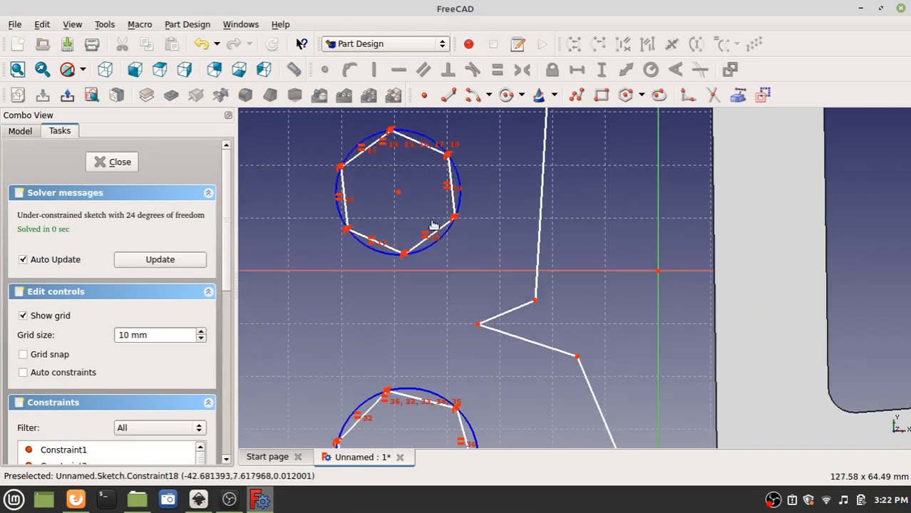
{"action": "left_click_drag", "start_coordinate": [441, 246], "coordinate": [420, 229]}
{"action": "left_click", "coordinate": [118, 162]}
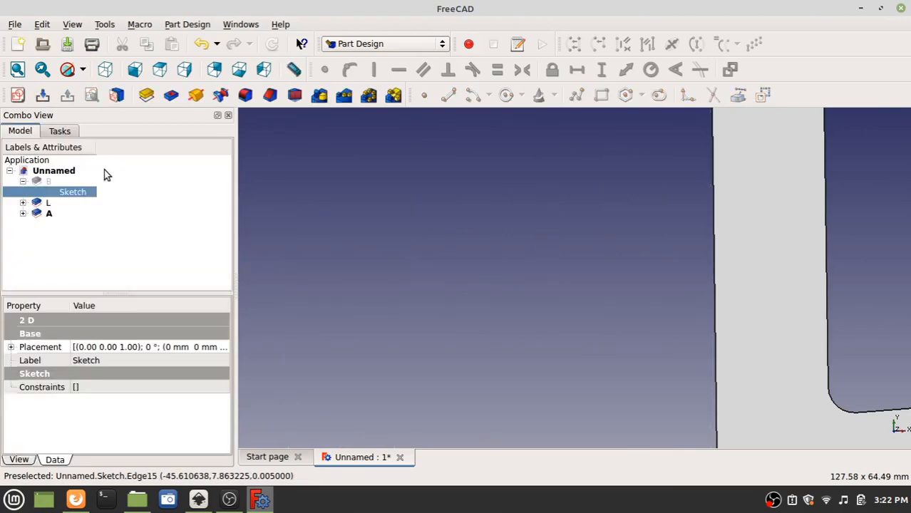
Show the B solid again and inspect its smaller upper hole beside the other letters
{"action": "left_click", "coordinate": [50, 183]}
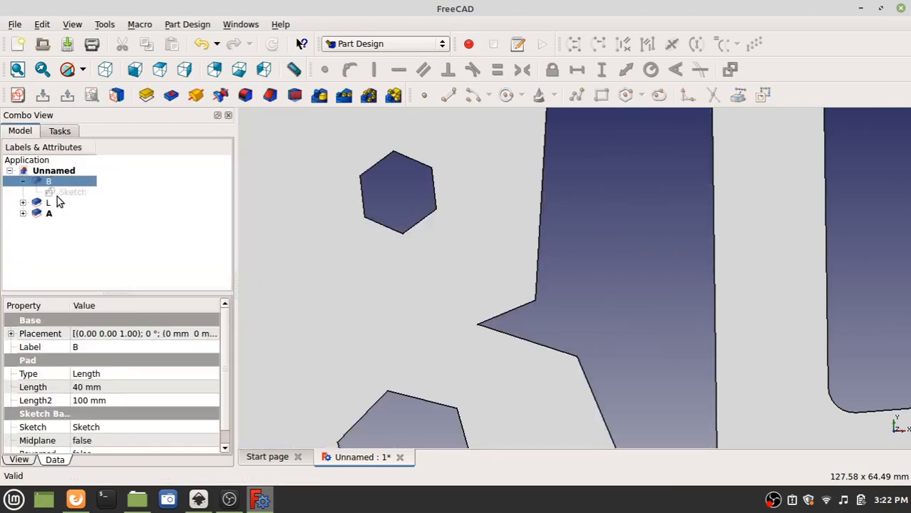
{"action": "scroll", "coordinate": [385, 229], "scroll_direction": "down", "scroll_amount": 3}
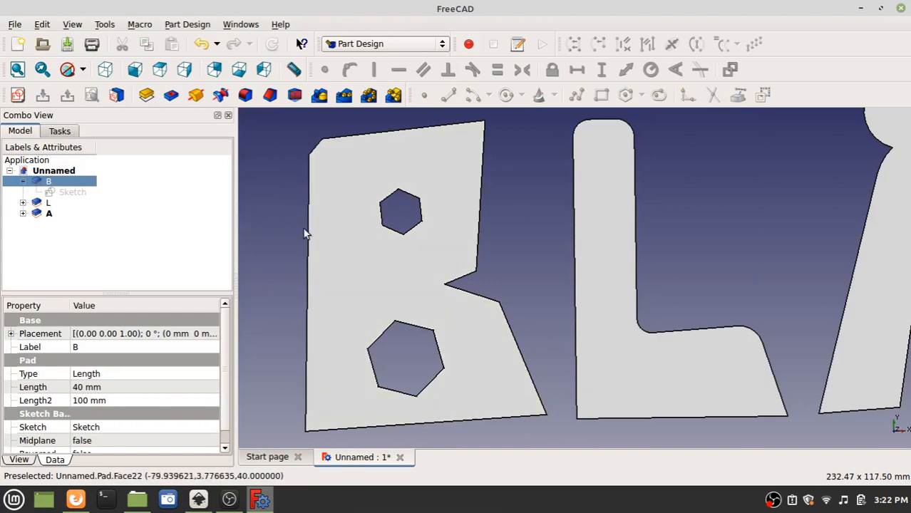
{"action": "middle_click_drag", "start_coordinate": [305, 230], "coordinate": [376, 257]}
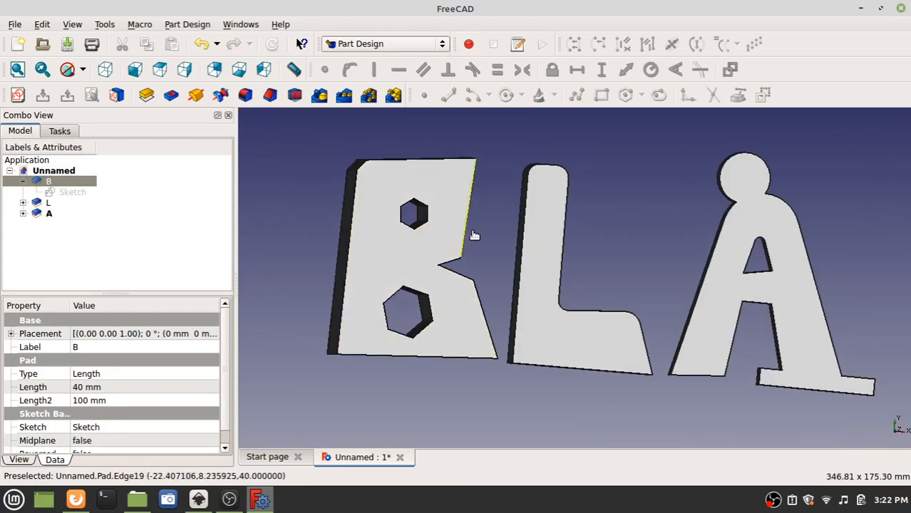
{"action": "scroll", "coordinate": [472, 236], "scroll_direction": "down", "scroll_amount": 2}
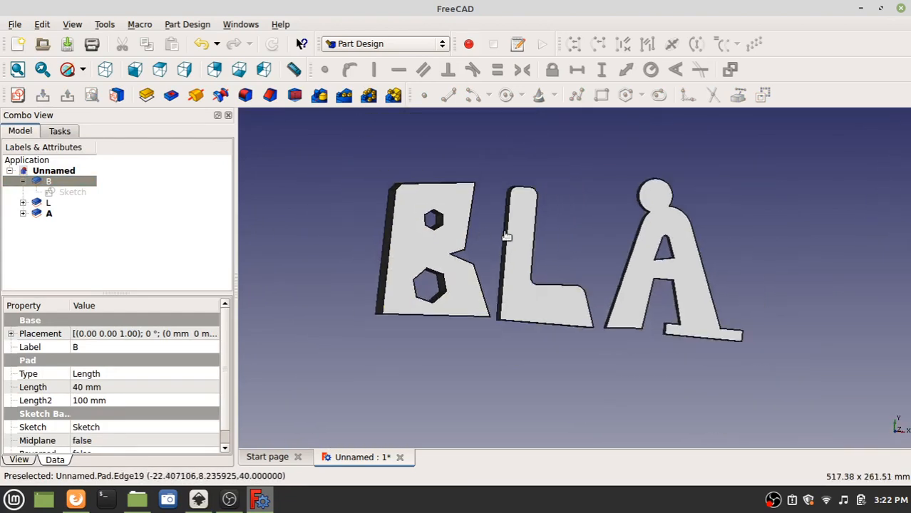
Start saving the document, try "name" as the file name and clear the entry again
{"action": "left_click", "coordinate": [16, 24]}
{"action": "left_click", "coordinate": [20, 25]}
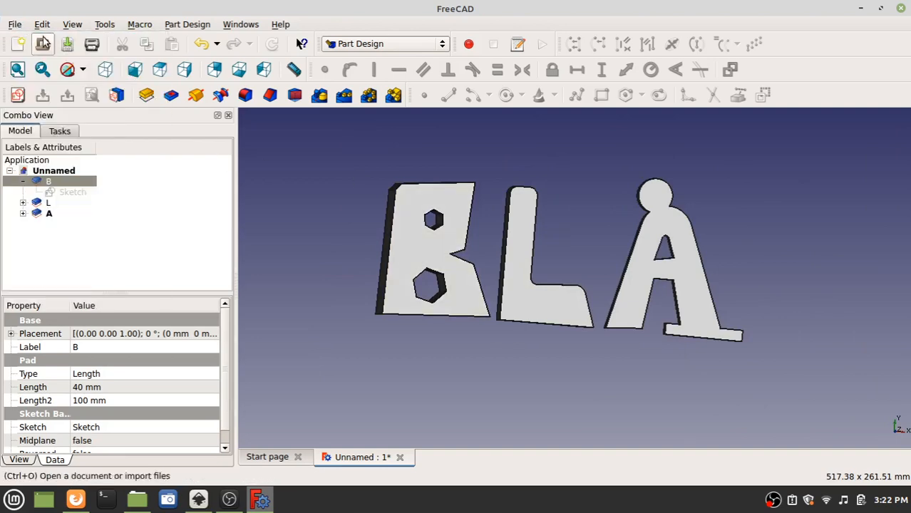
{"action": "left_click", "coordinate": [67, 44]}
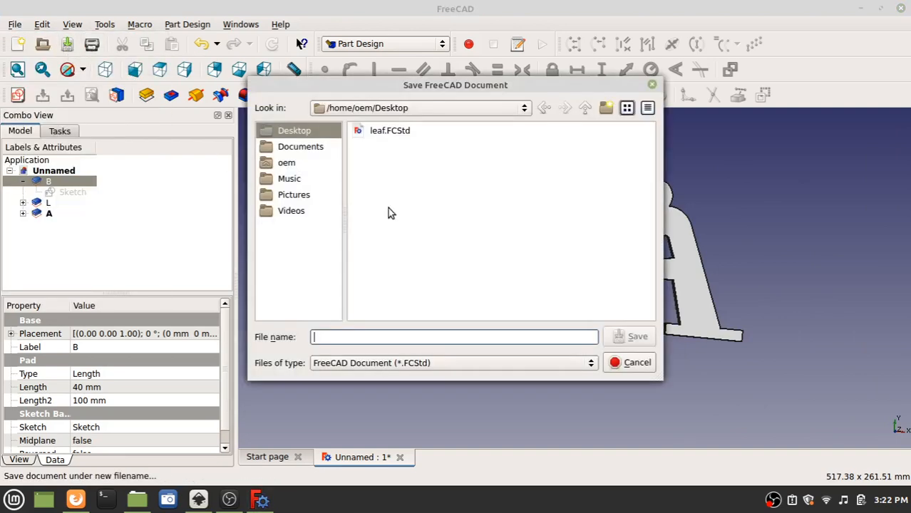
{"action": "type", "text": "name"}
{"action": "key", "text": "BackSpace"}
{"action": "key", "text": "BackSpace"}
{"action": "key", "text": "BackSpace"}
{"action": "key", "text": "BackSpace"}
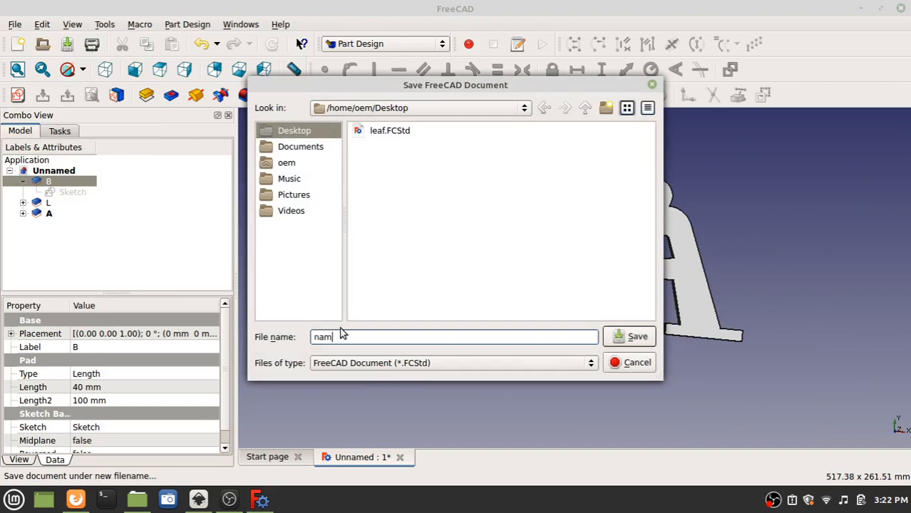
Create a new folder in Documents, try to name it "Name", and open the new folder
{"action": "left_click", "coordinate": [293, 150]}
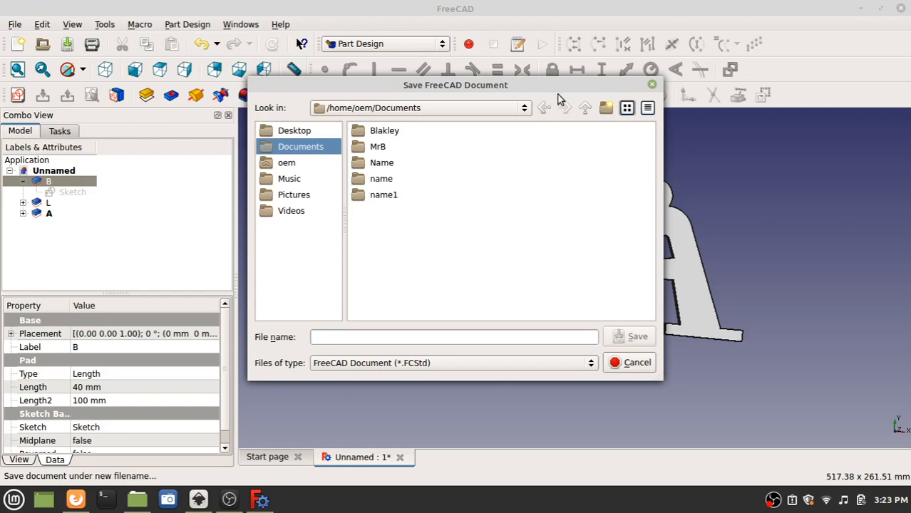
{"action": "left_click", "coordinate": [605, 110]}
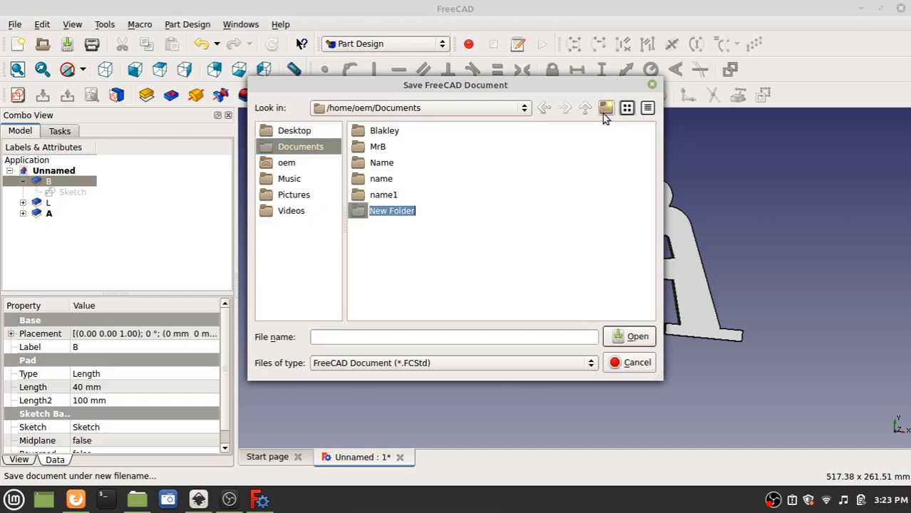
{"action": "type", "text": "Name"}
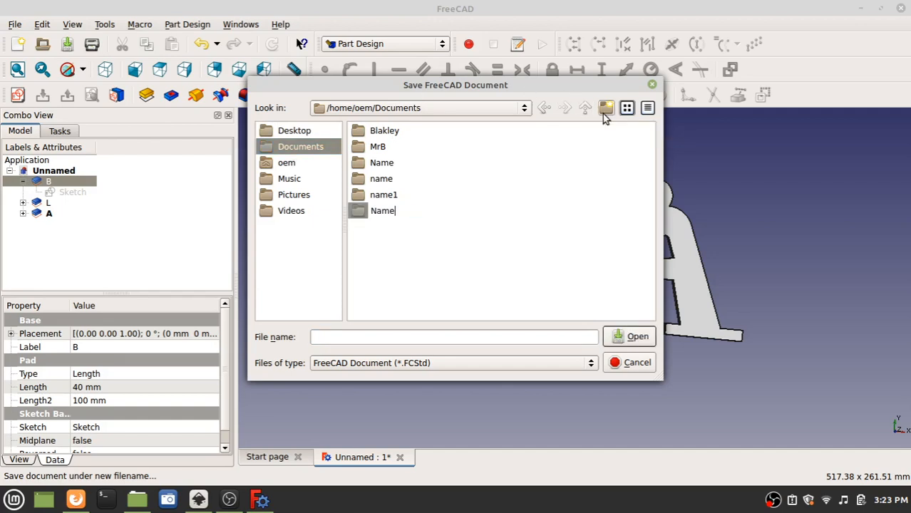
{"action": "key", "text": "Return"}
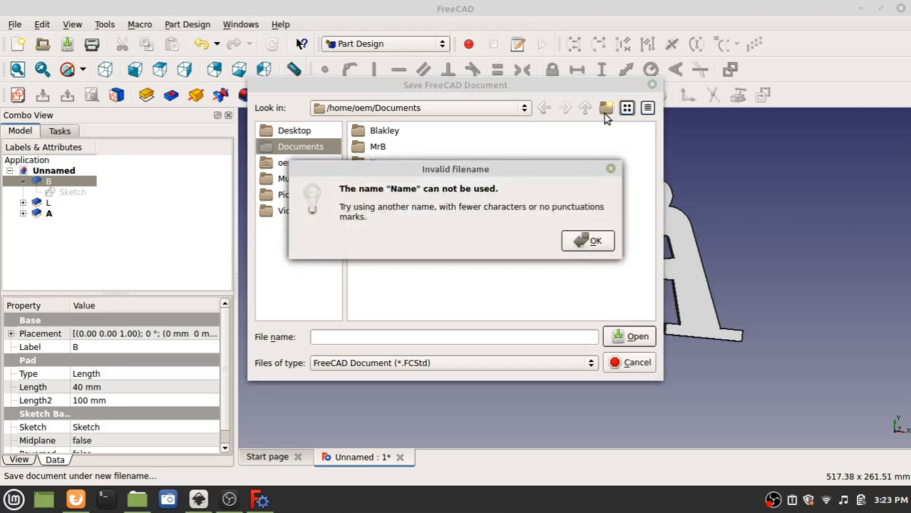
{"action": "left_click", "coordinate": [588, 240]}
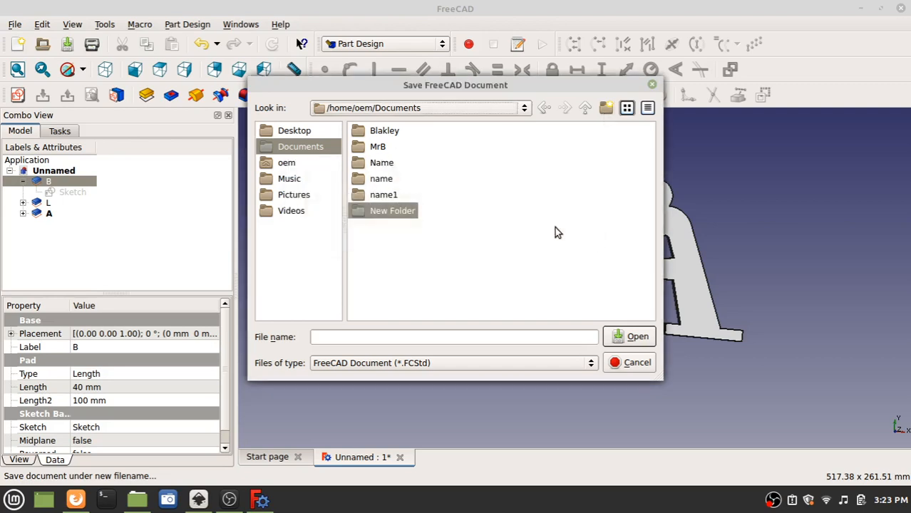
{"action": "double_click", "coordinate": [380, 213]}
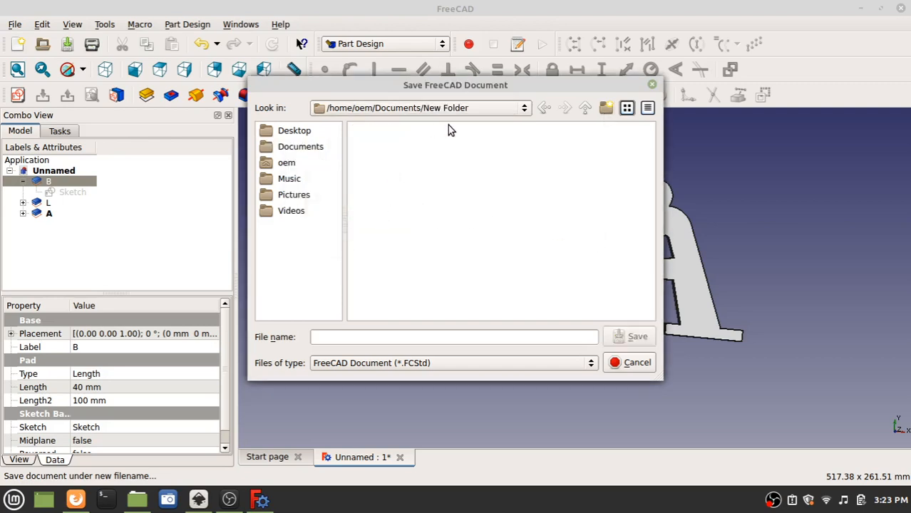
Enter "name" as the file name inside the new folder and cancel the save
{"action": "left_click", "coordinate": [360, 338]}
{"action": "type", "text": "name"}
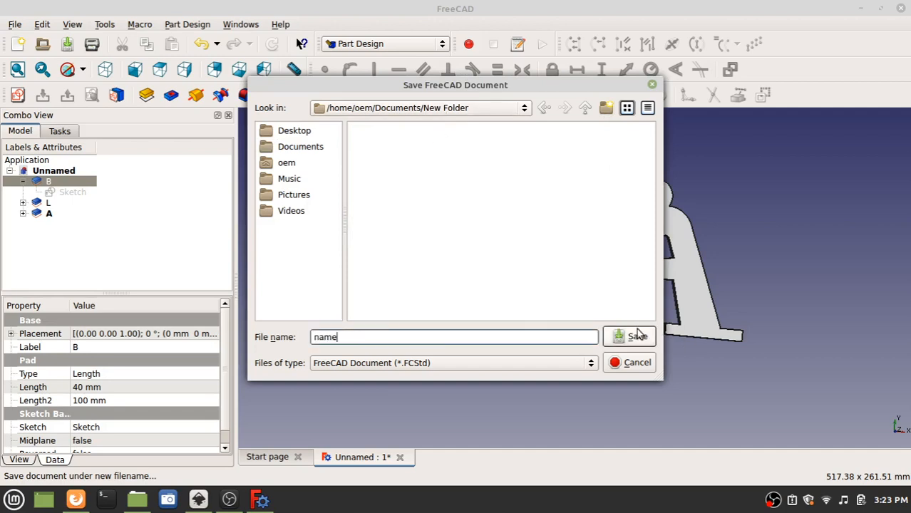
{"action": "left_click", "coordinate": [619, 365]}
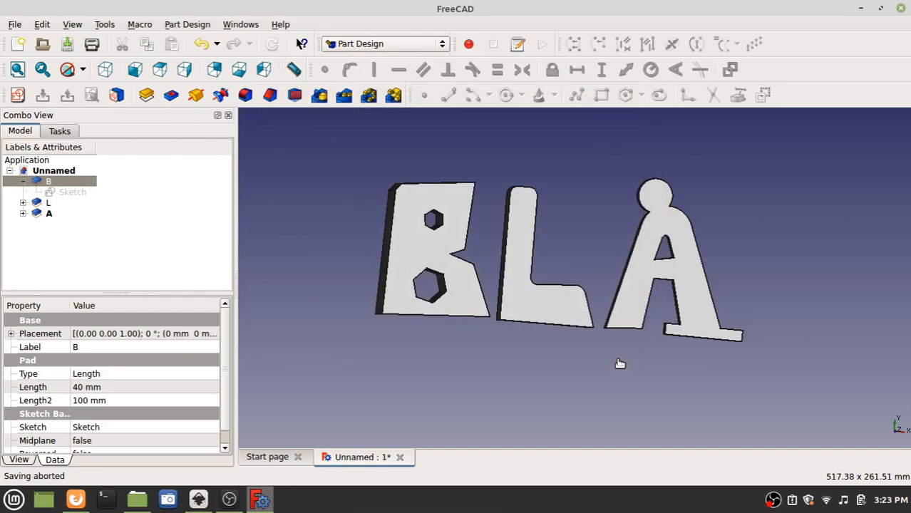
{"action": "middle_click_drag", "start_coordinate": [306, 196], "coordinate": [307, 218]}
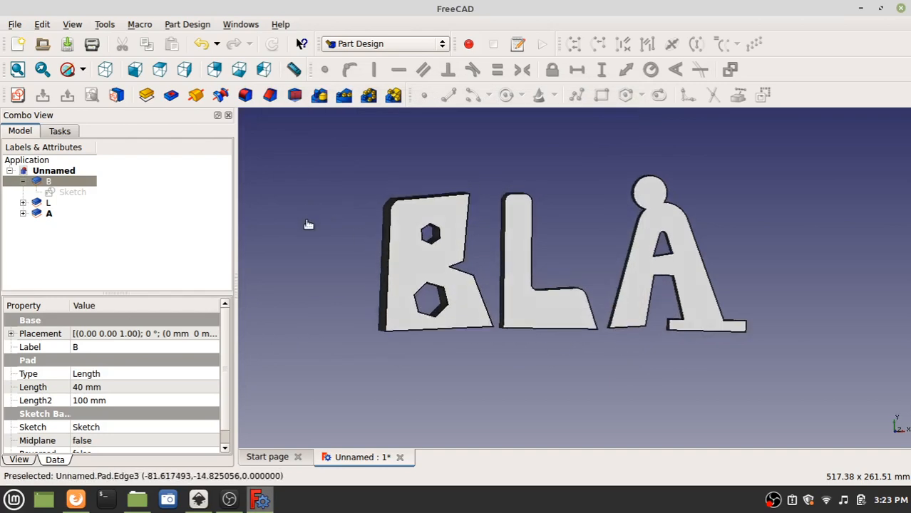
{"action": "left_click", "coordinate": [229, 499]}
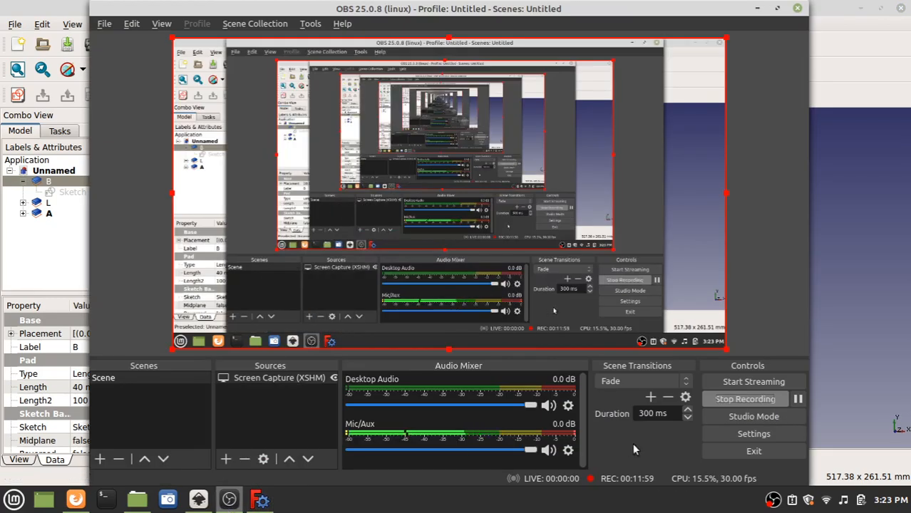